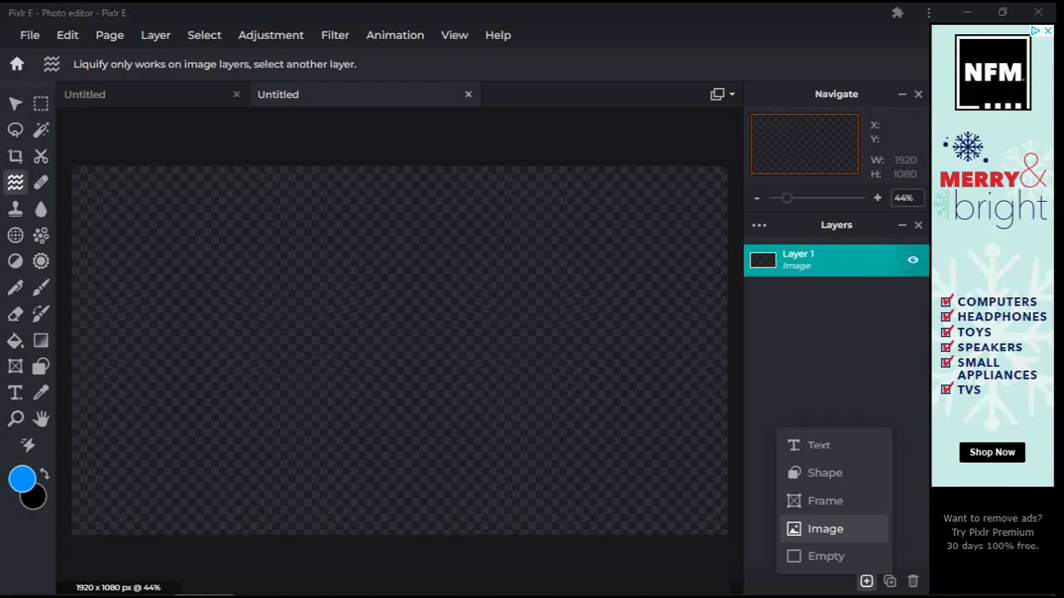
Start adding an image layer and preview gojou_satoru_render_by_muztnafi_de8jojt from the inner RENDERS folder.
click(825, 529)
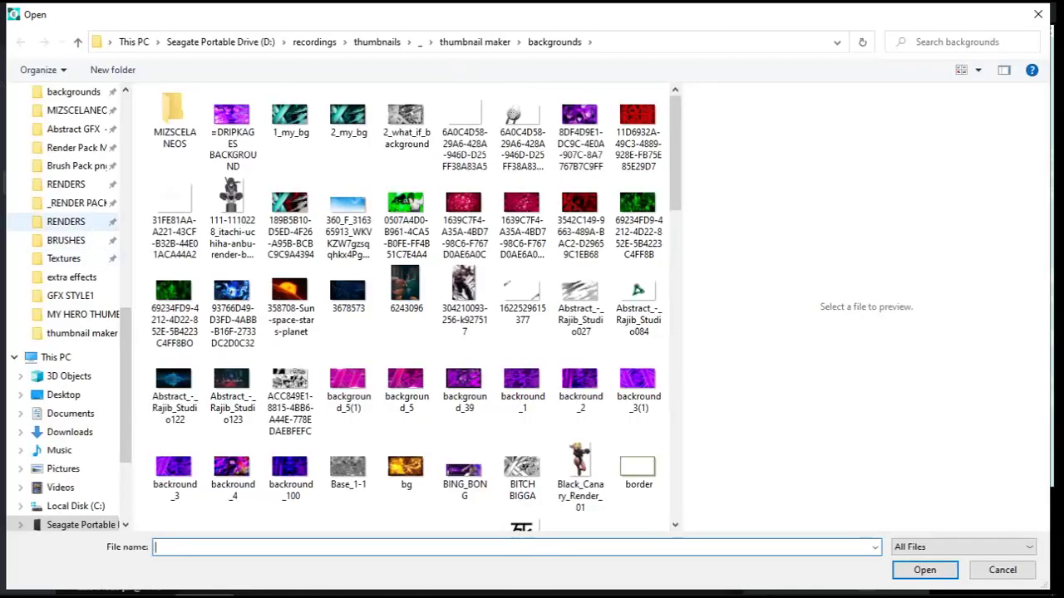
click(66, 222)
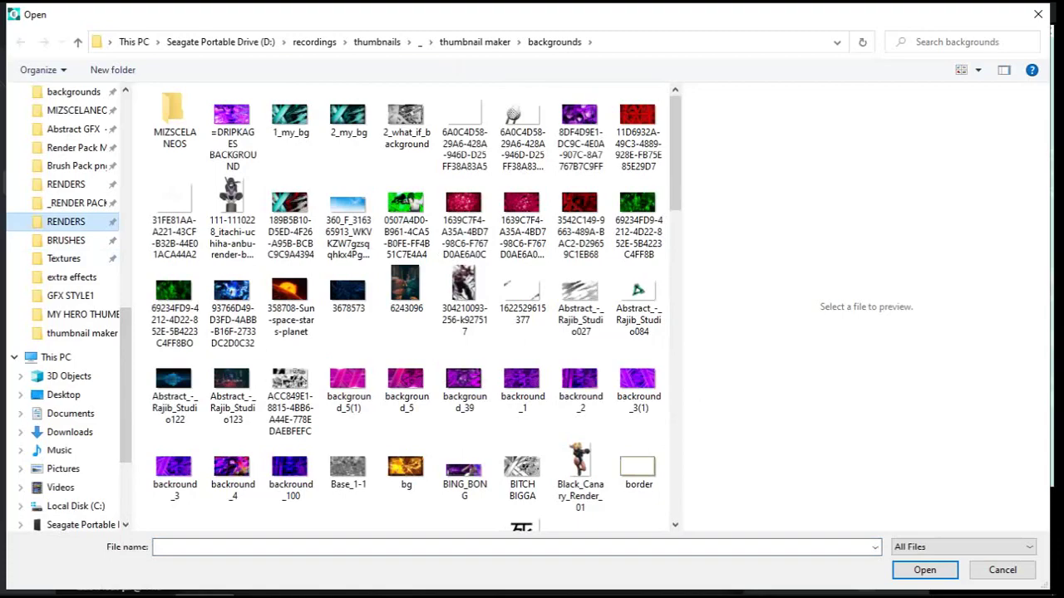
scroll(445, 125, down, 2)
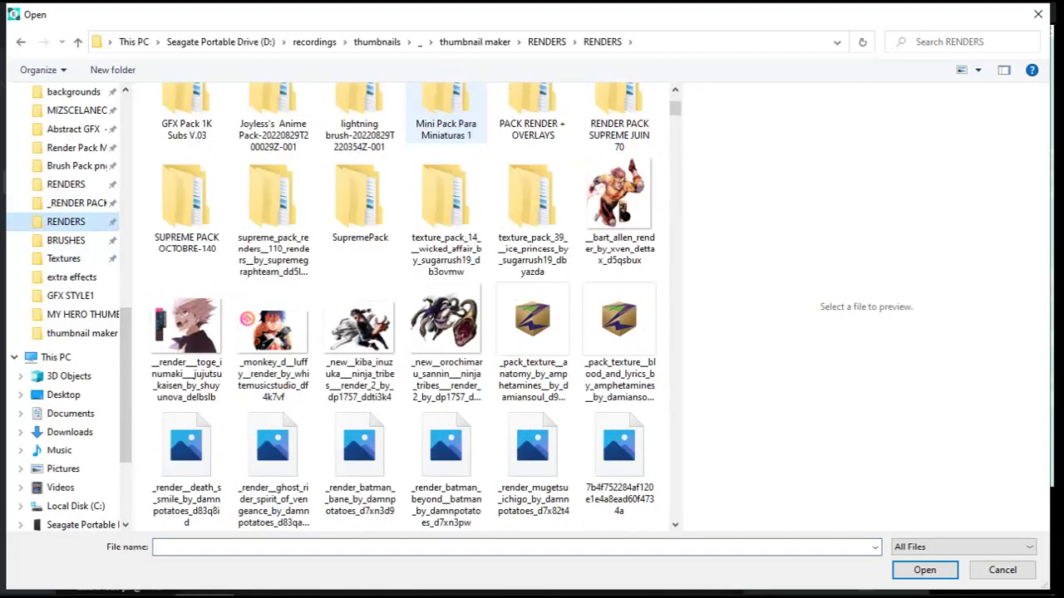
scroll(445, 125, down, 10)
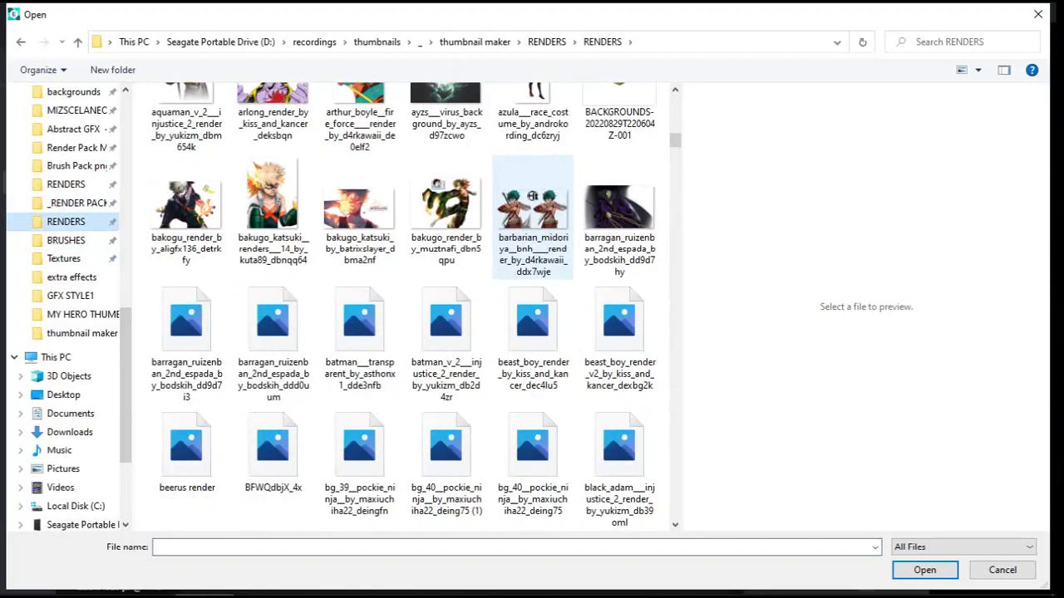
scroll(531, 212, down, 12)
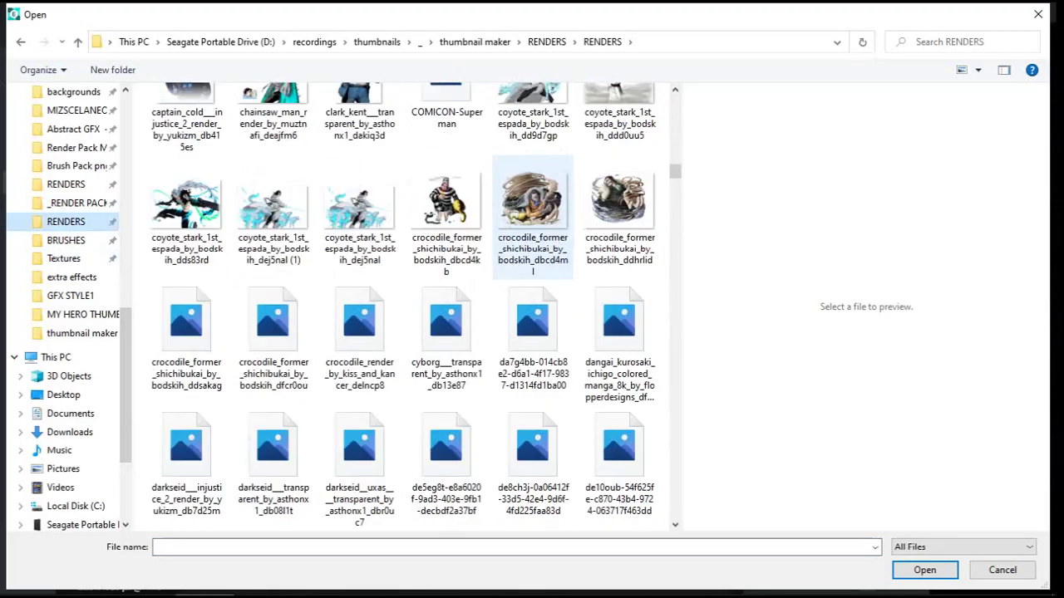
scroll(532, 212, down, 5)
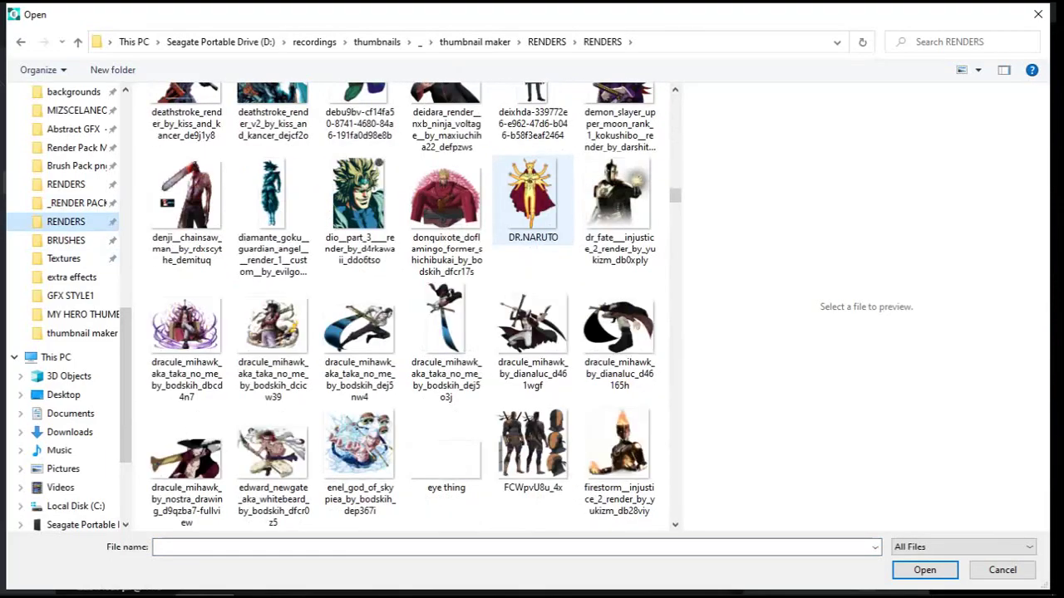
scroll(532, 212, down, 9)
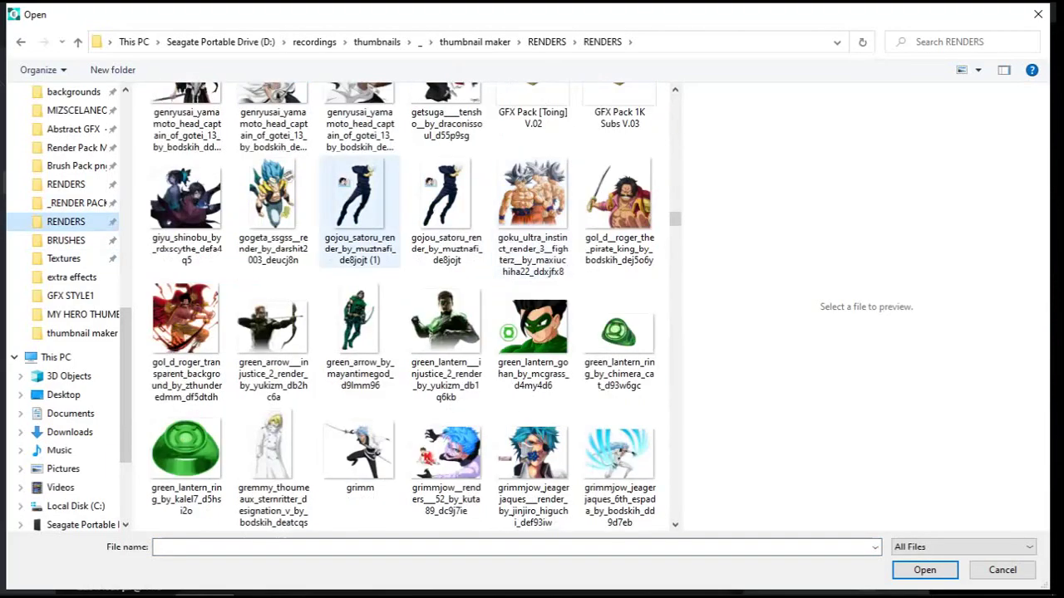
click(446, 212)
Look through the rest of the inner RENDERS folder for a suitable character render.
scroll(446, 212, down, 8)
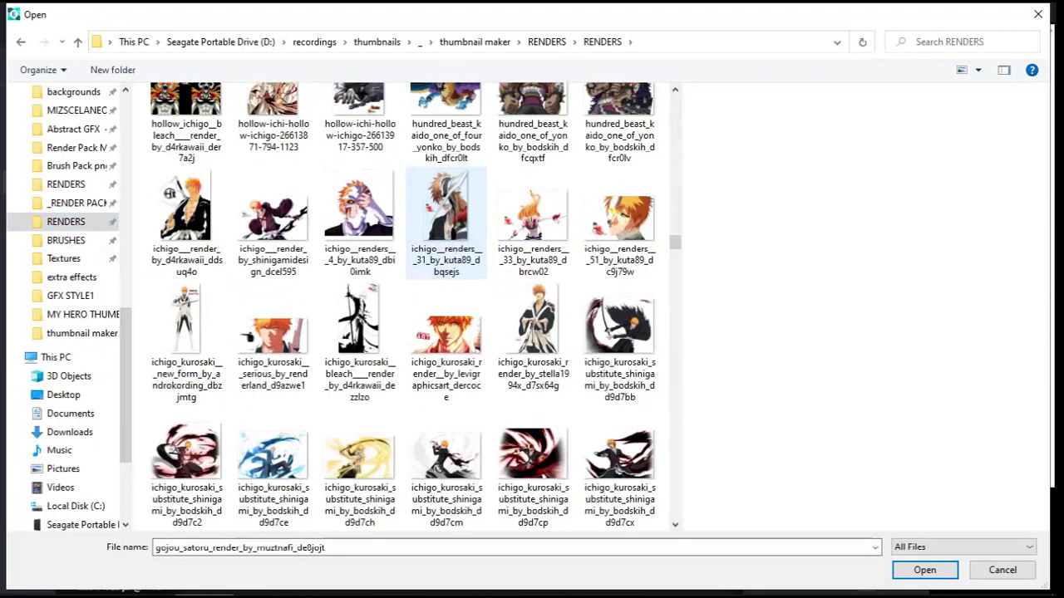
scroll(446, 212, down, 6)
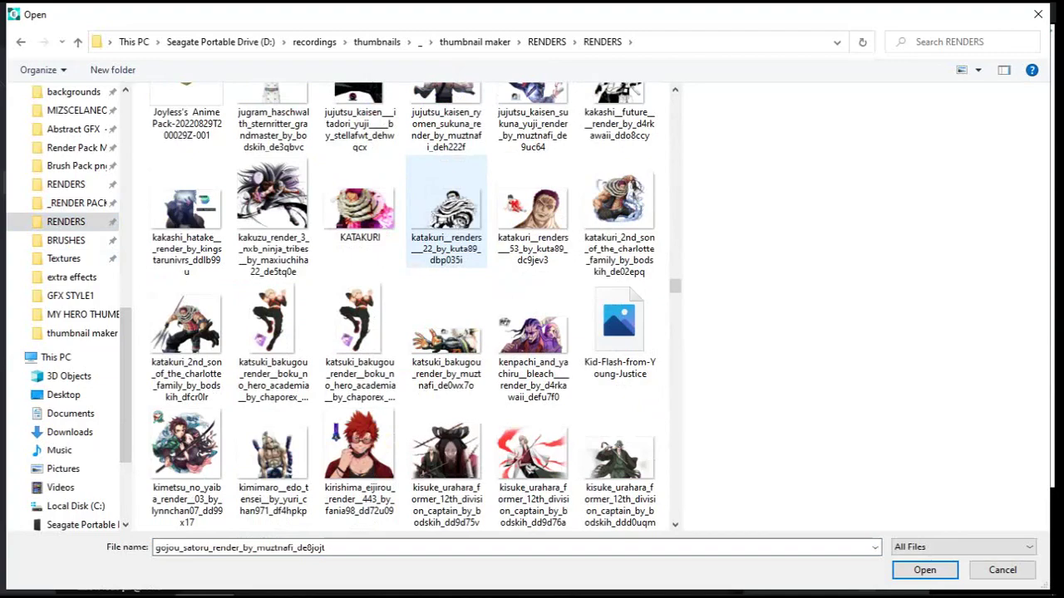
scroll(446, 212, down, 9)
scroll(447, 212, down, 5)
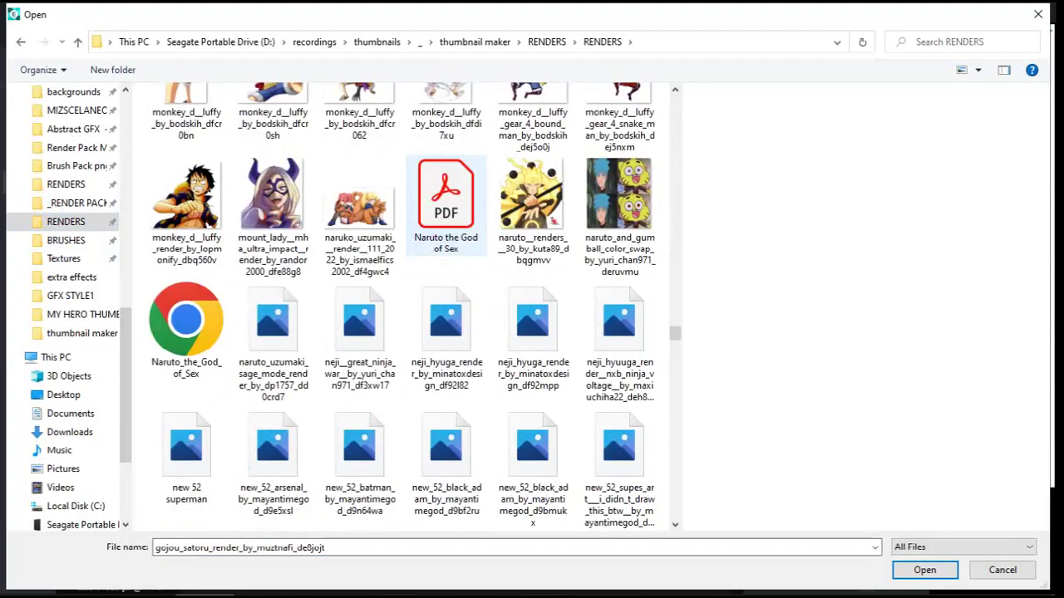
scroll(446, 212, down, 10)
scroll(446, 212, down, 8)
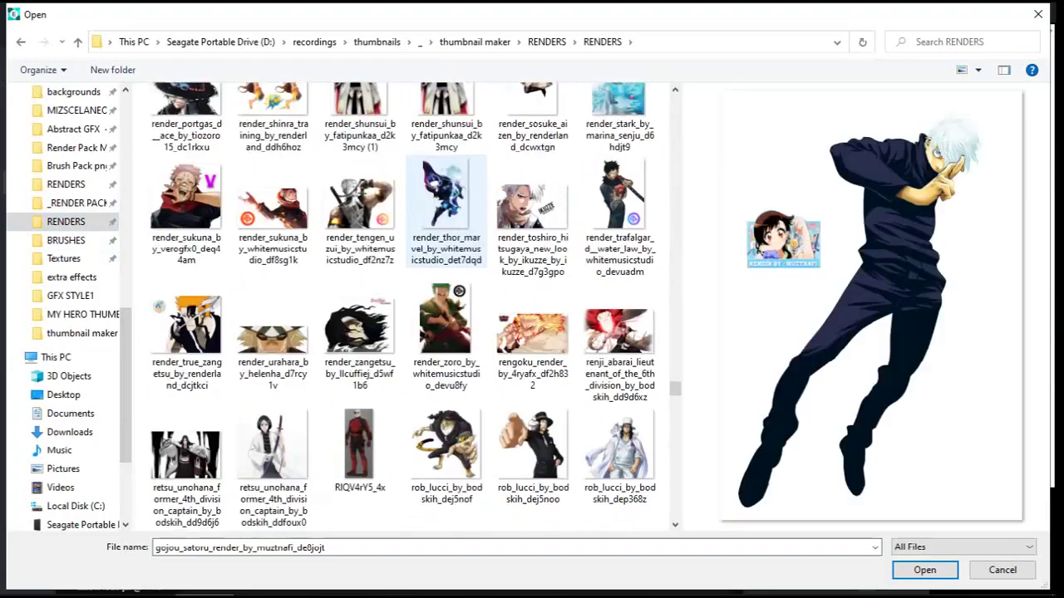
scroll(447, 212, down, 6)
scroll(446, 212, up, 5)
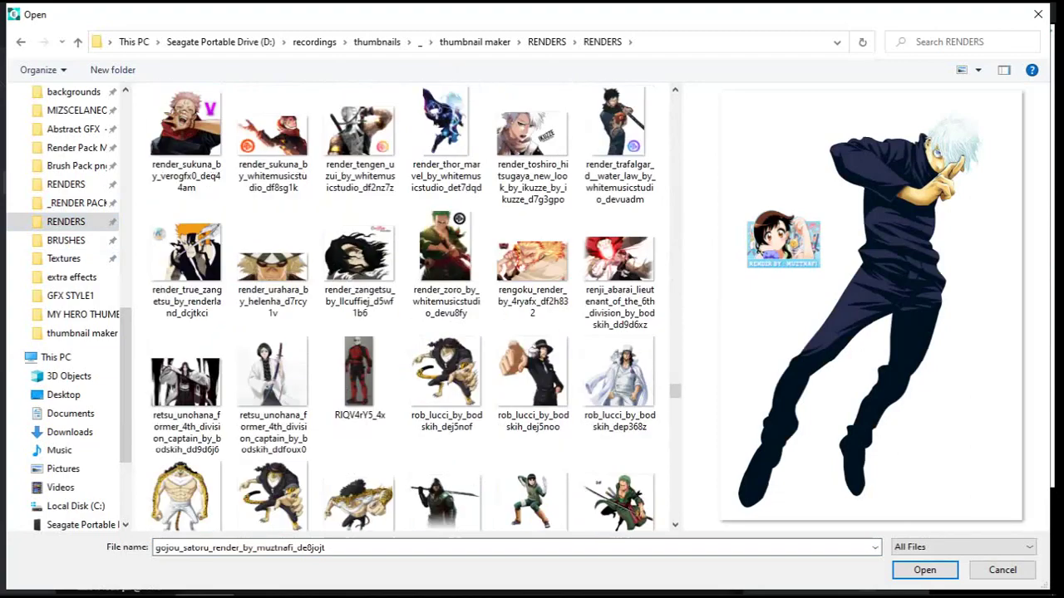
scroll(532, 374, up, 3)
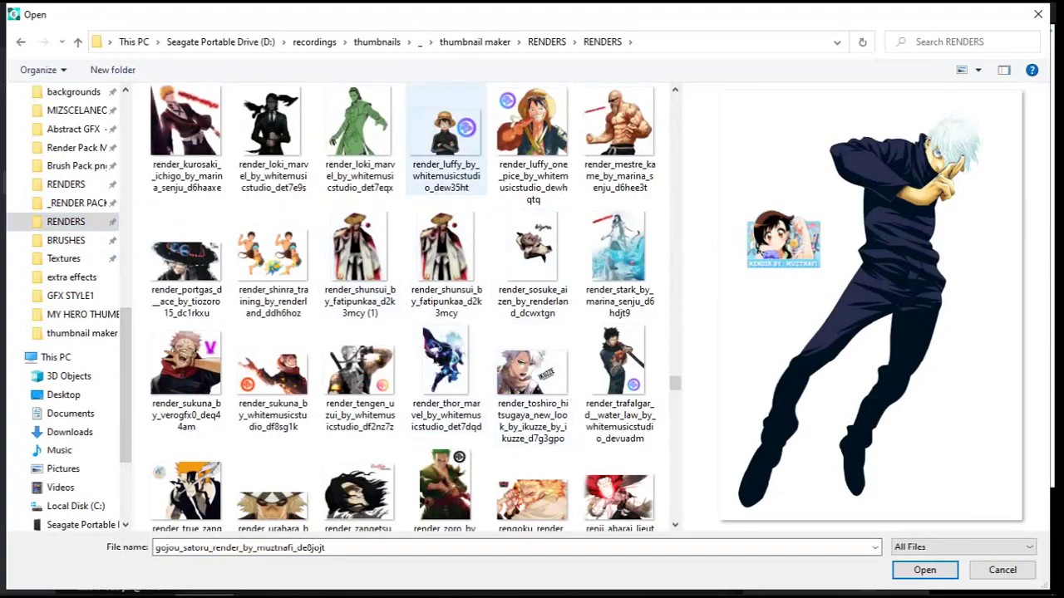
scroll(532, 146, up, 3)
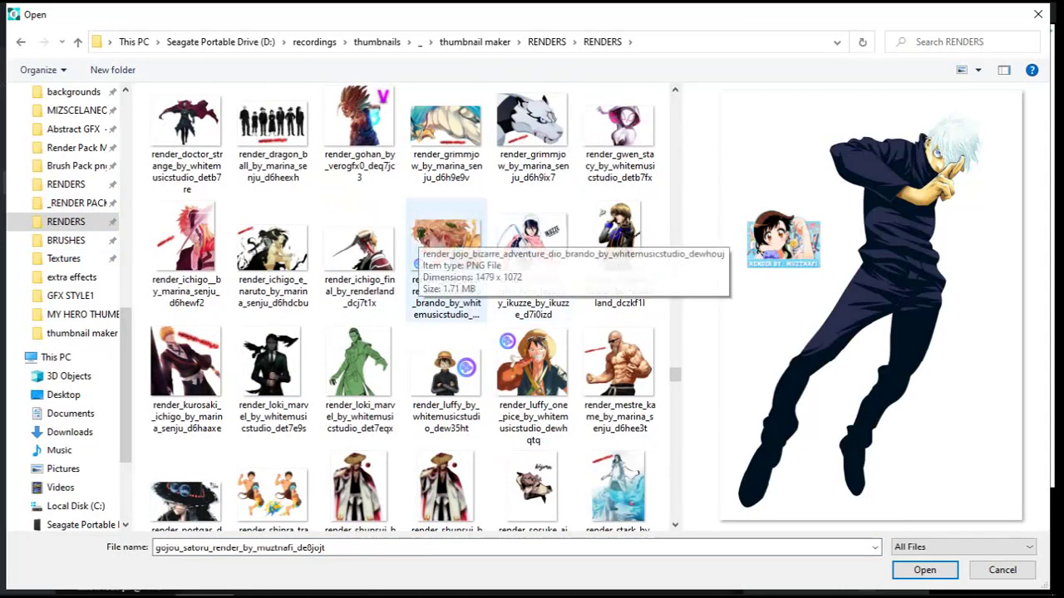
scroll(446, 249, down, 10)
scroll(446, 217, down, 3)
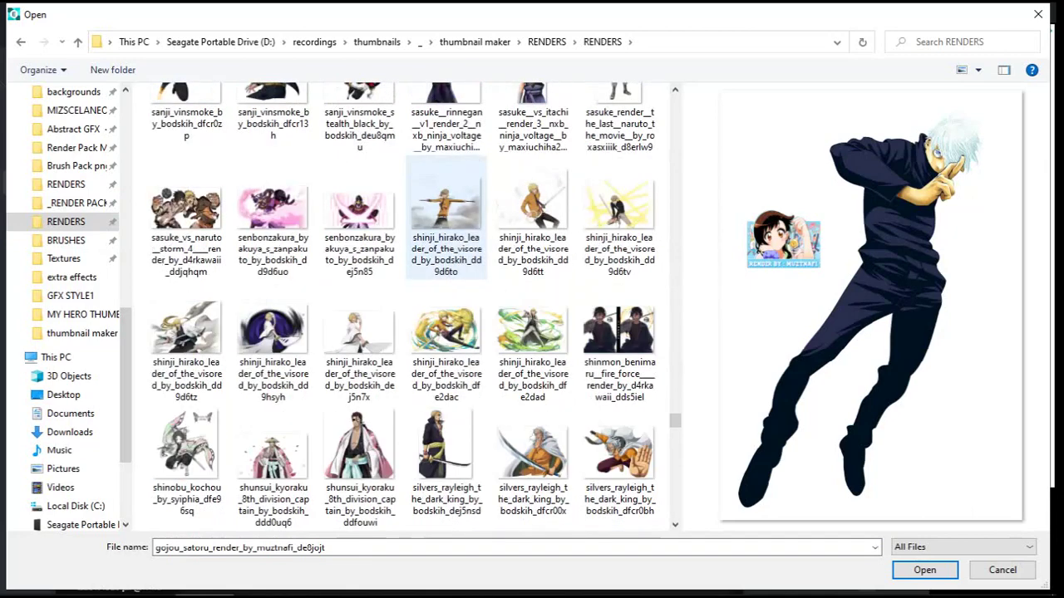
scroll(446, 241, up, 3)
scroll(446, 241, up, 3)
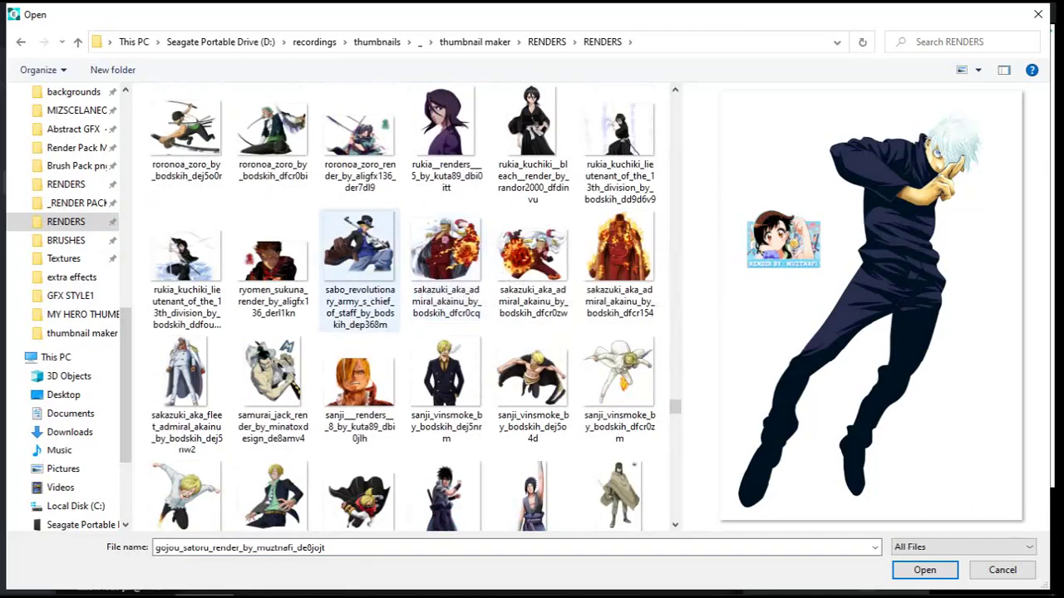
scroll(446, 266, up, 3)
scroll(532, 266, down, 2)
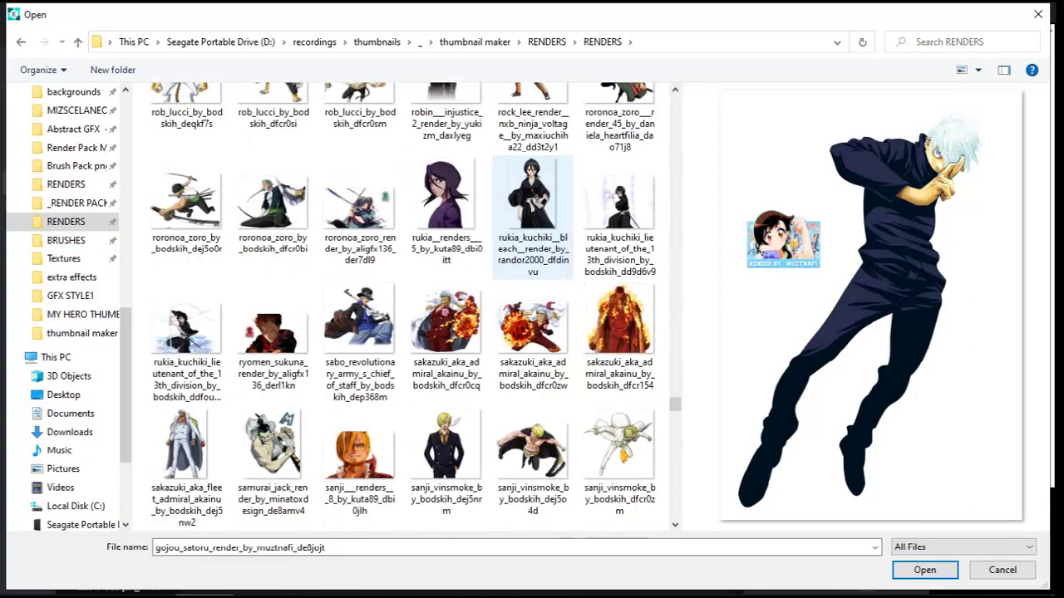
scroll(532, 266, down, 4)
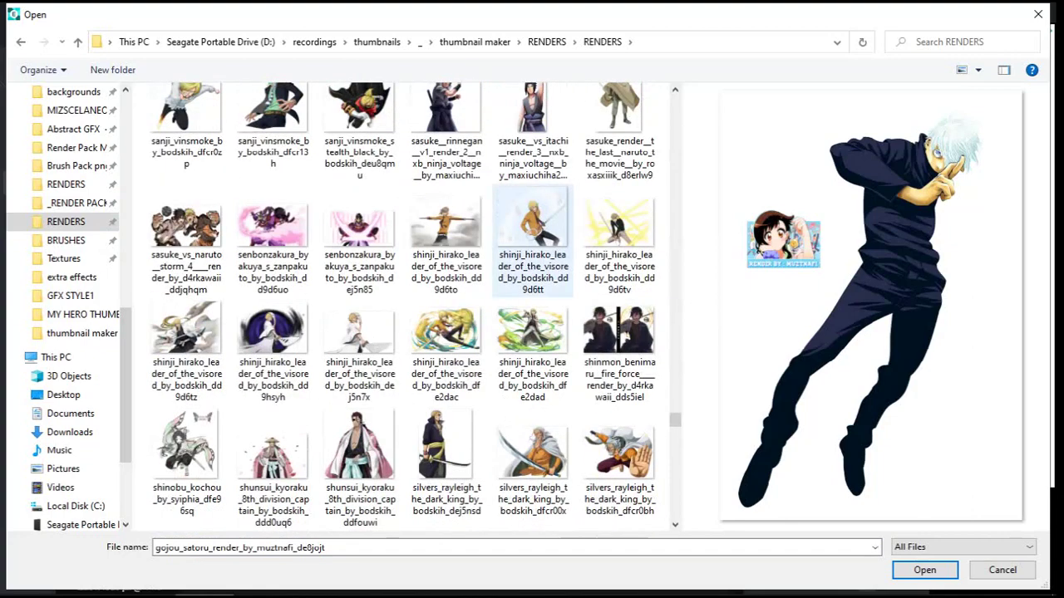
scroll(532, 316, down, 5)
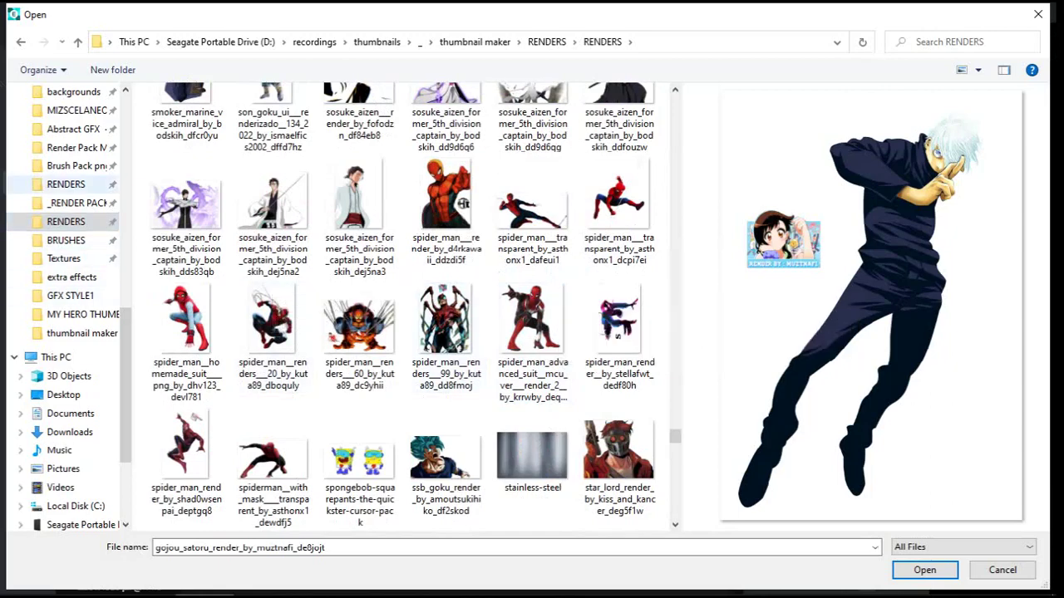
Switch to the parent RENDERS folder inside thumbnail maker and preview IMG_5432.
click(66, 183)
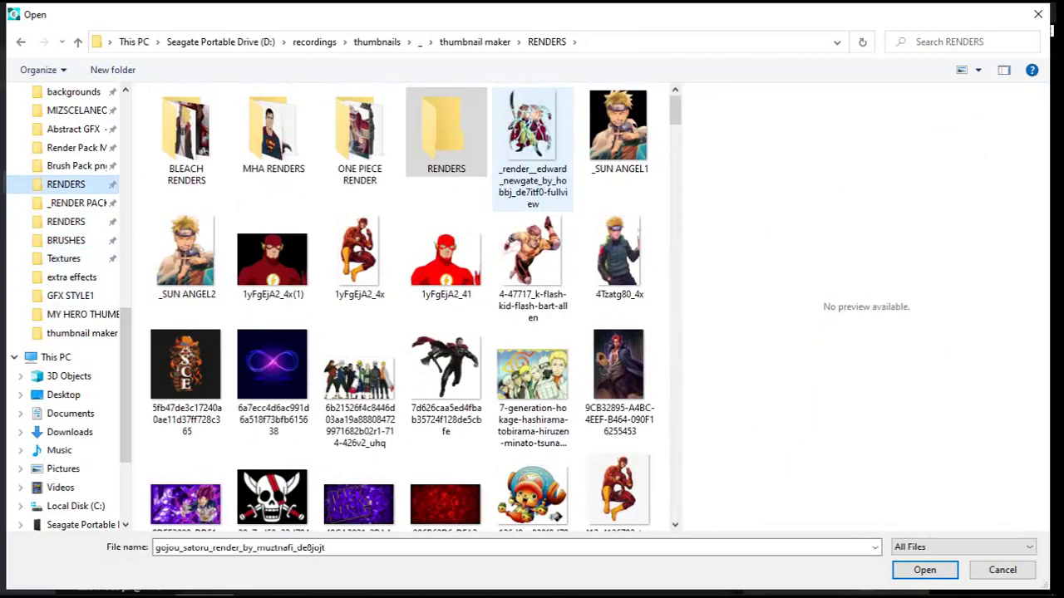
scroll(399, 307, down, 6)
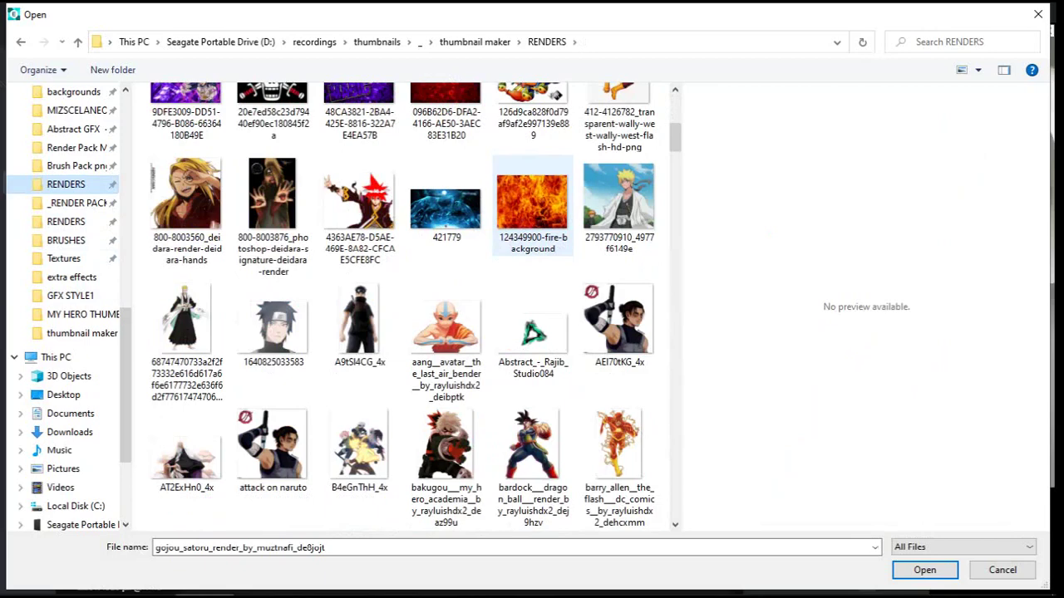
scroll(533, 212, down, 3)
scroll(533, 241, down, 4)
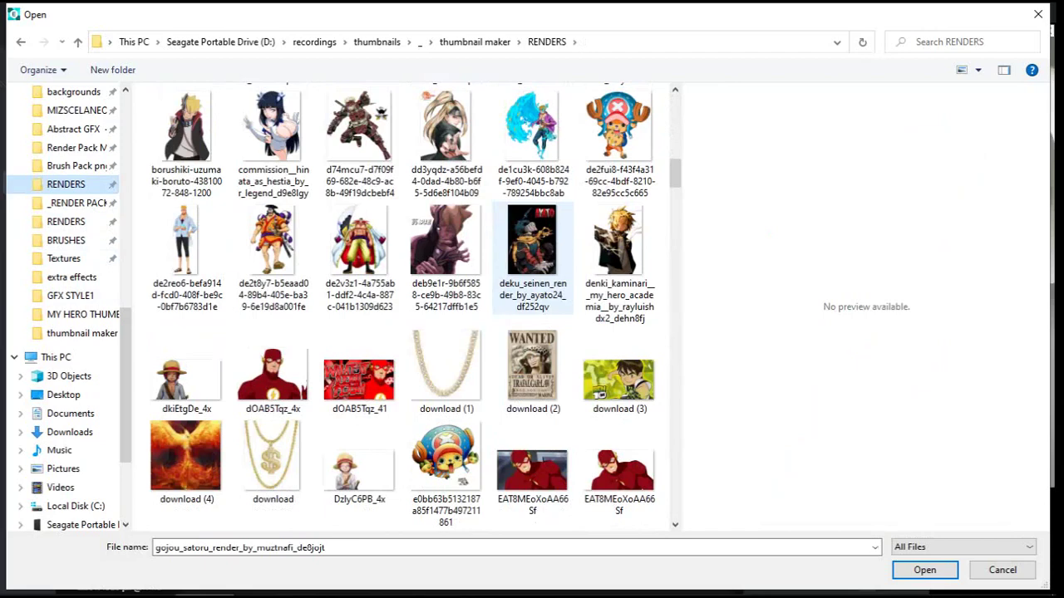
scroll(446, 216, down, 15)
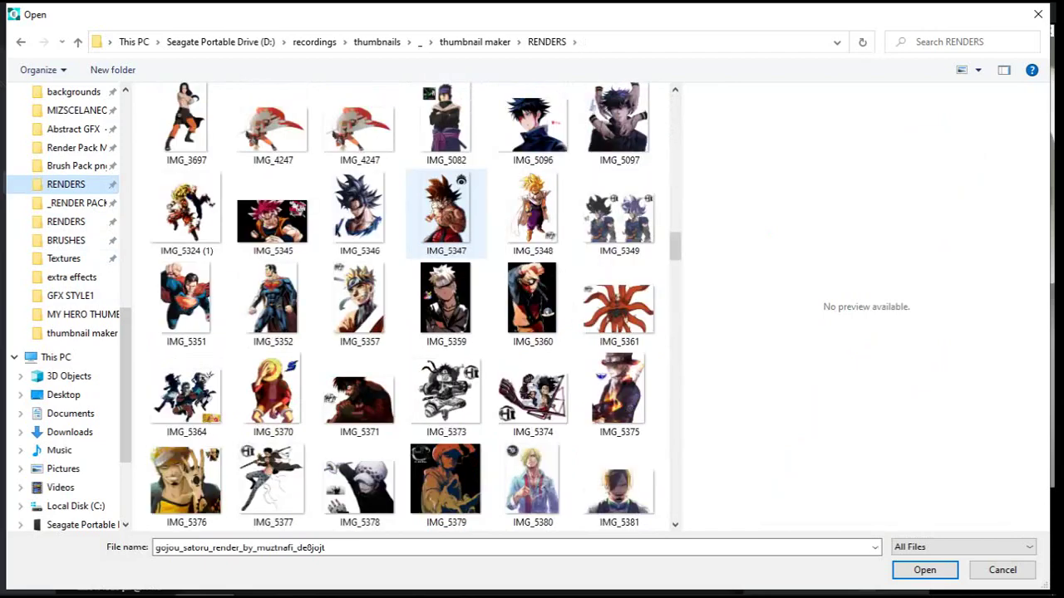
scroll(533, 216, down, 3)
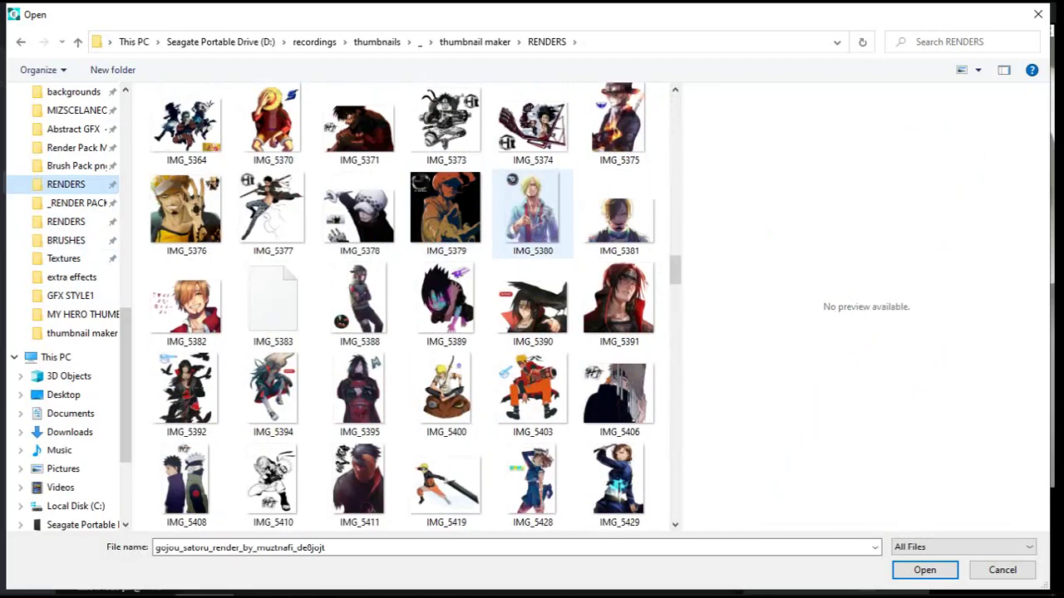
scroll(532, 216, down, 3)
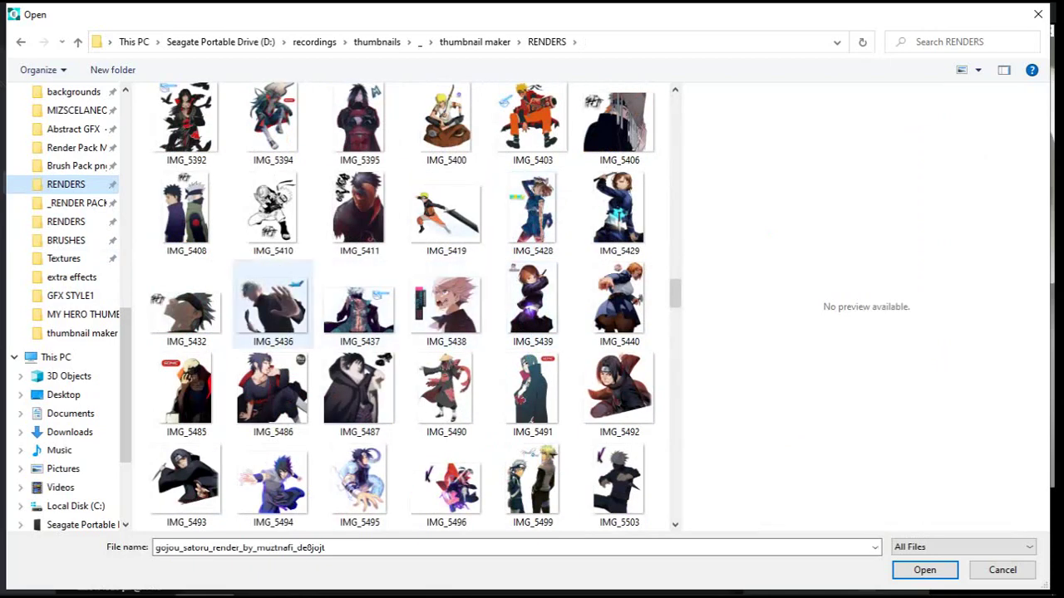
click(186, 303)
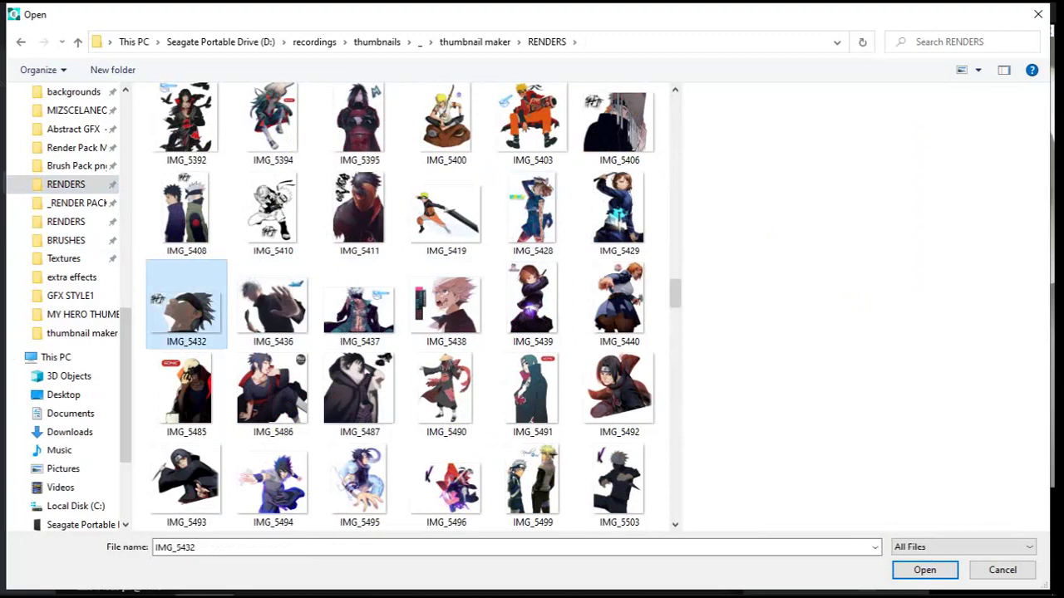
Add satoru_gojo___jujutsu_kaisen__by_rayluishdx2_deh6gie from the parent RENDERS folder as an image layer.
scroll(186, 303, down, 3)
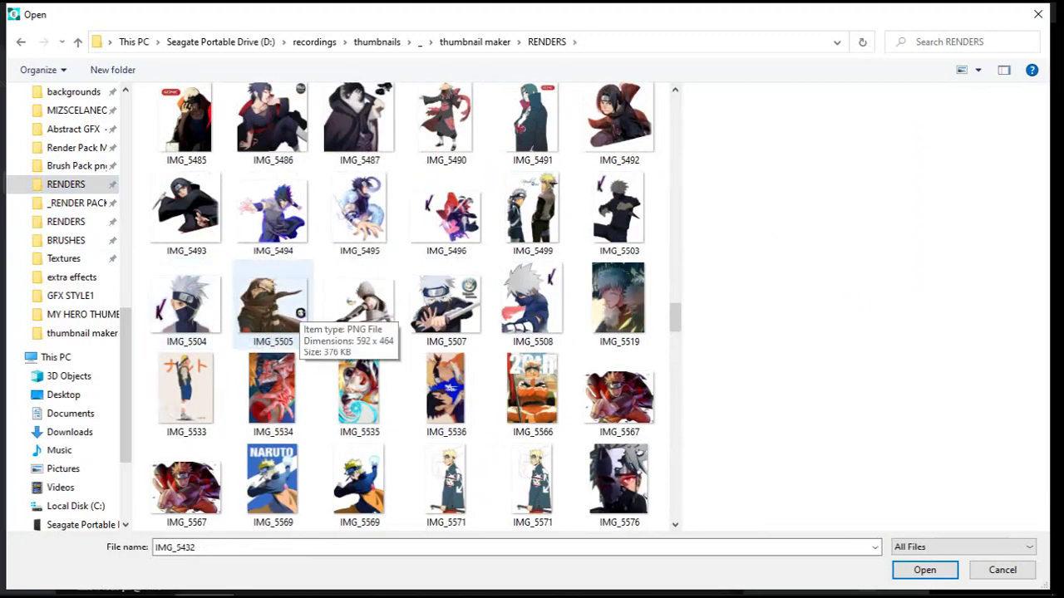
scroll(274, 320, down, 3)
scroll(365, 336, down, 3)
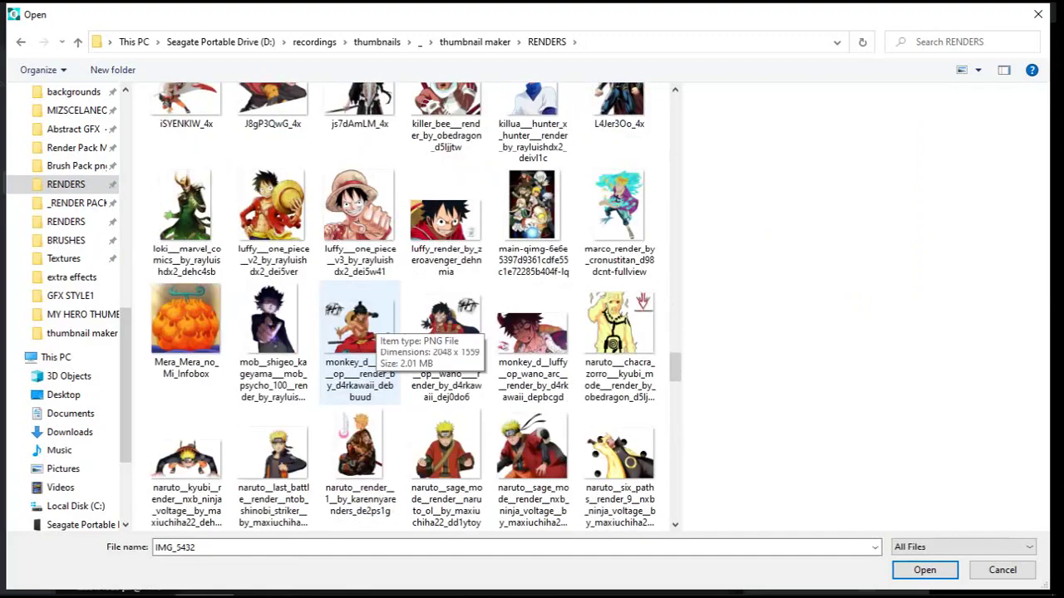
scroll(374, 336, down, 2)
scroll(365, 337, down, 2)
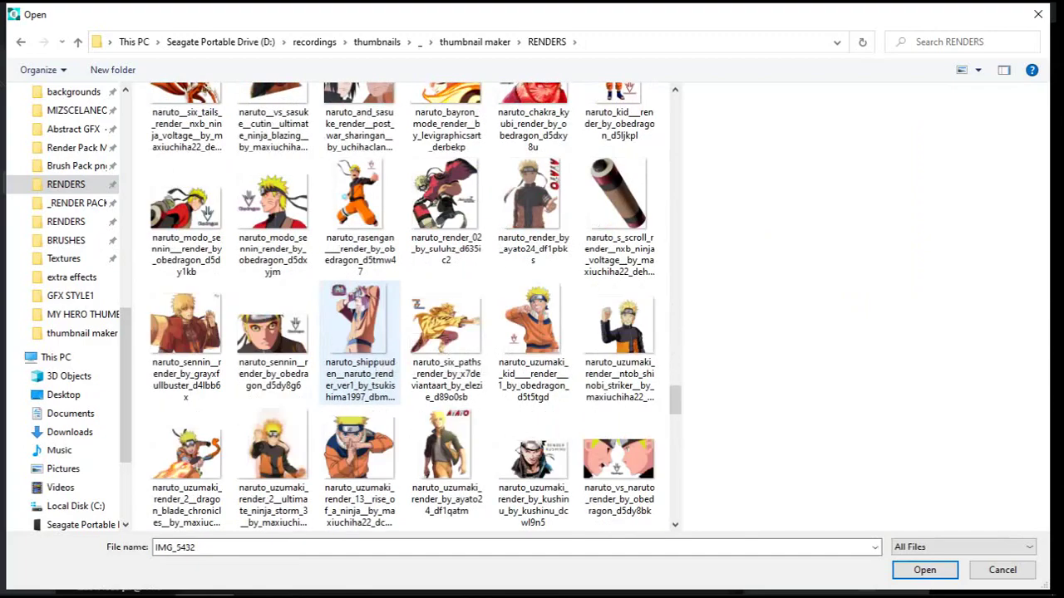
scroll(366, 337, down, 2)
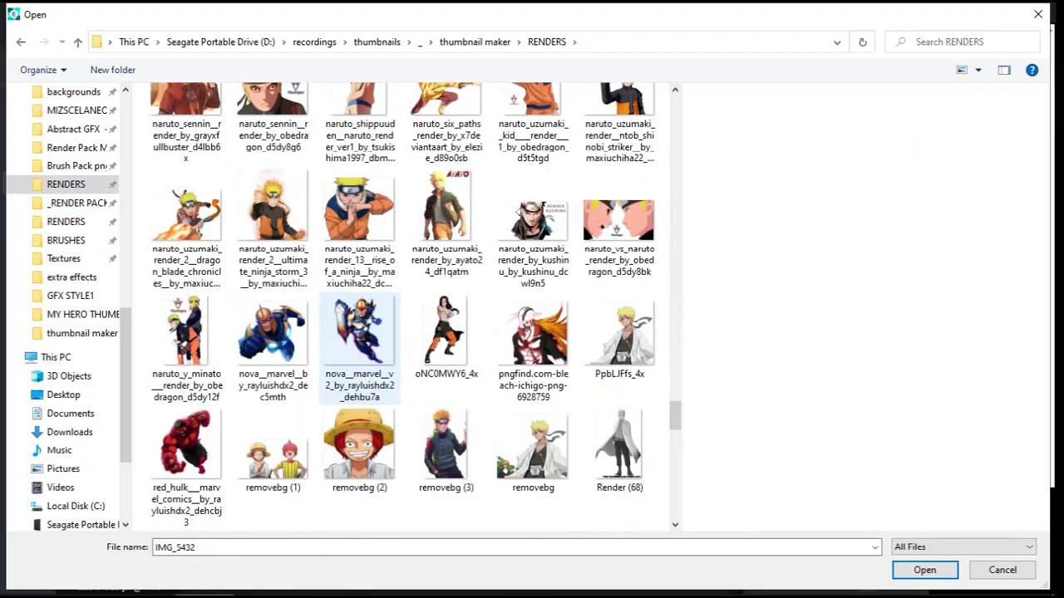
scroll(359, 341, down, 2)
scroll(359, 341, down, 2)
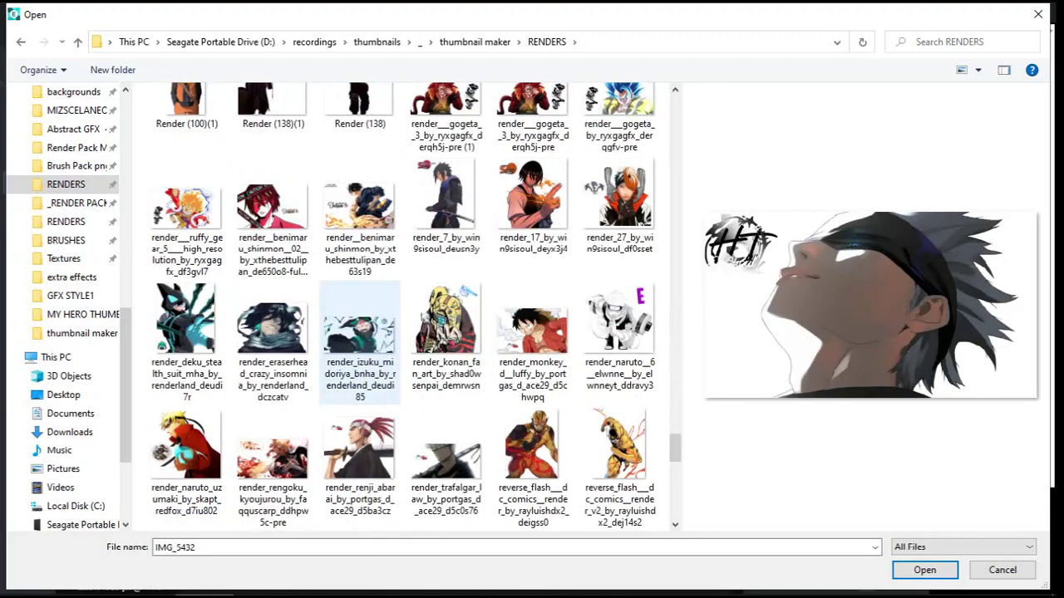
scroll(359, 340, down, 2)
scroll(359, 341, down, 2)
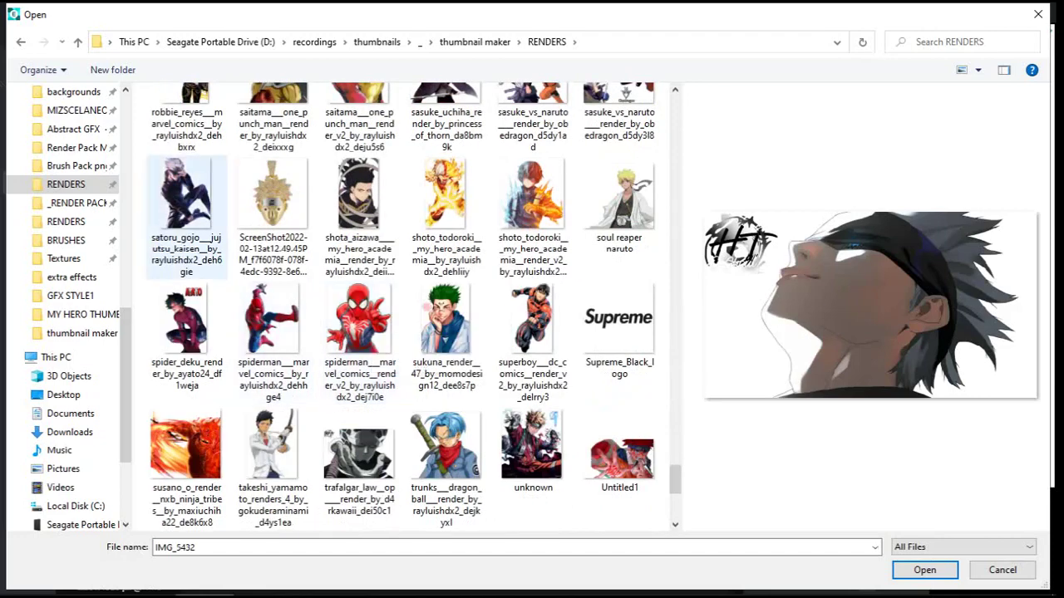
click(187, 217)
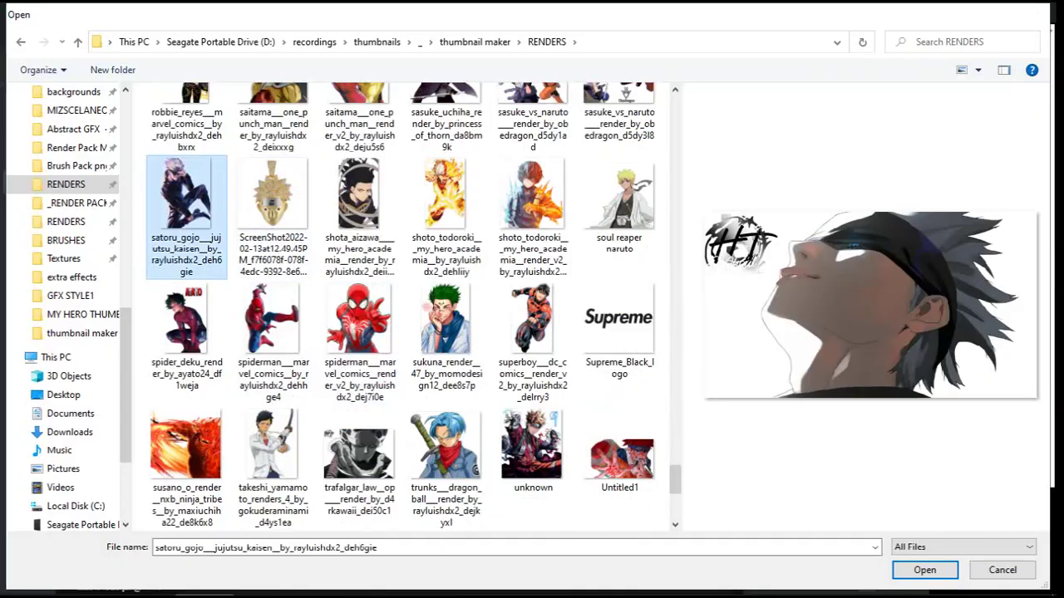
key(Return)
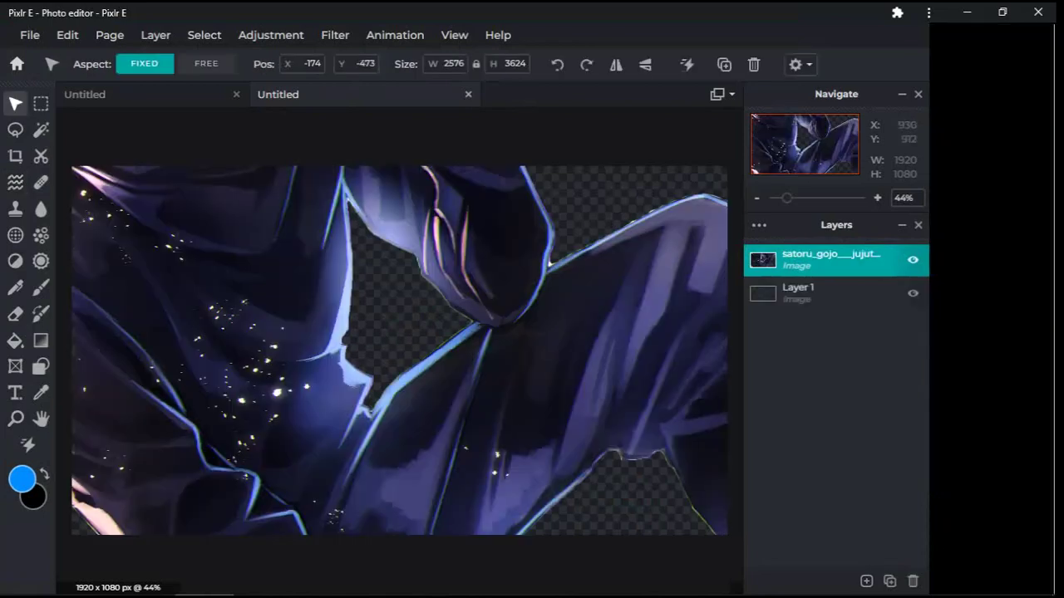
Move the satoru_gojo layer to about X 89, Y 0 so the character's head falls within the canvas.
drag(448, 274, 441, 286)
scroll(399, 349, down, 2)
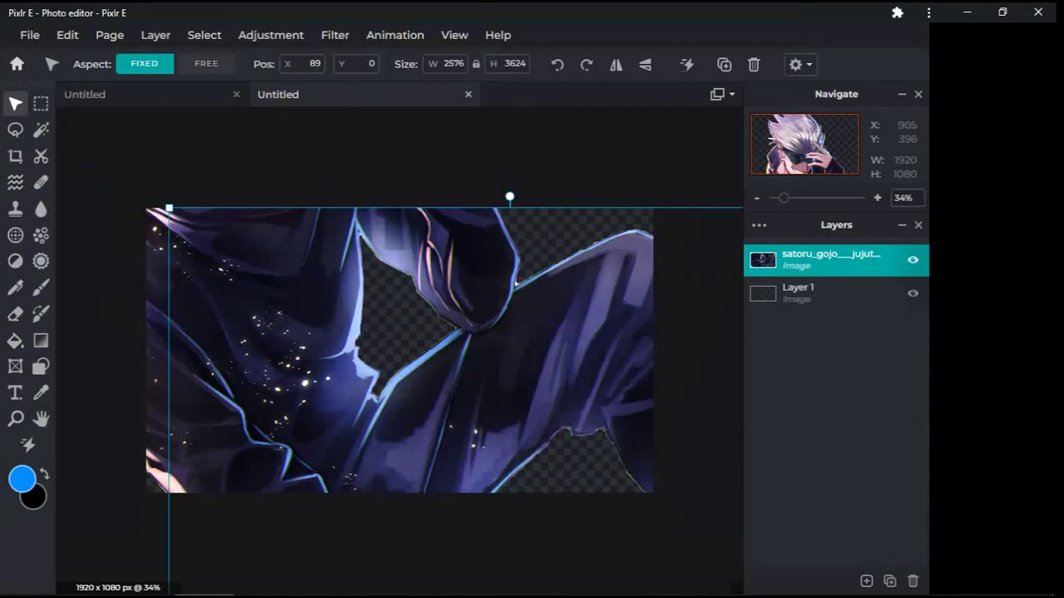
Try moving the satoru_gojo layer to X -526, Y -19 and scaling it down proportionally to 1398 x 1967 px.
scroll(385, 312, down, 2)
drag(469, 311, 343, 307)
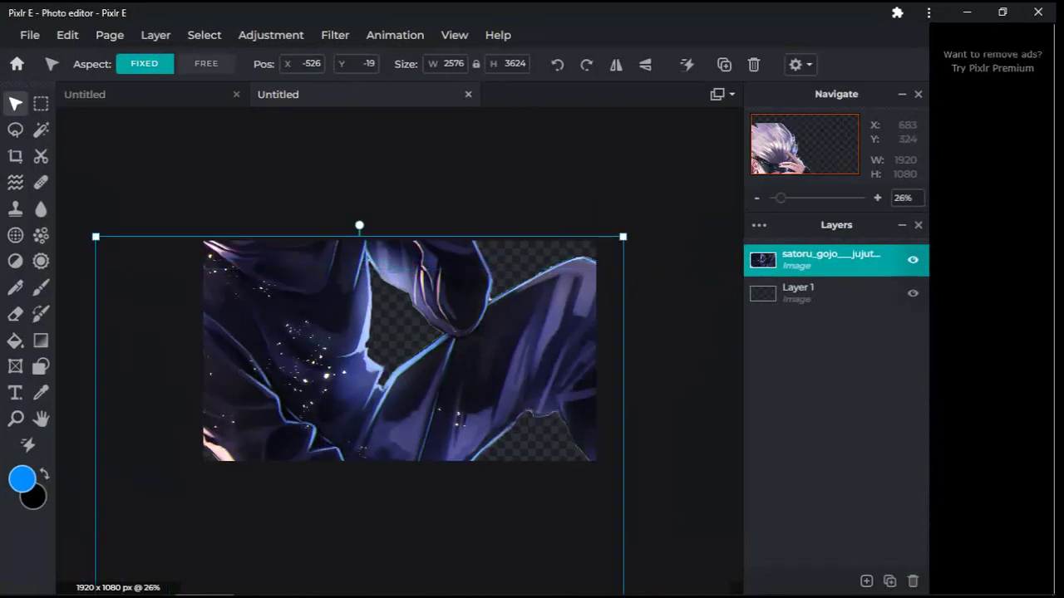
click(832, 293)
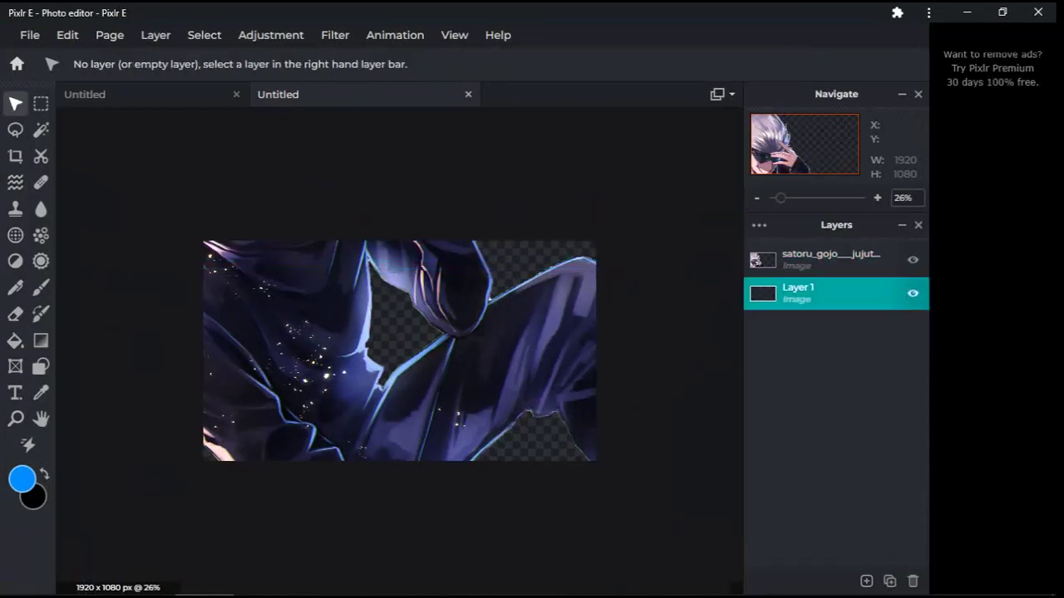
click(831, 259)
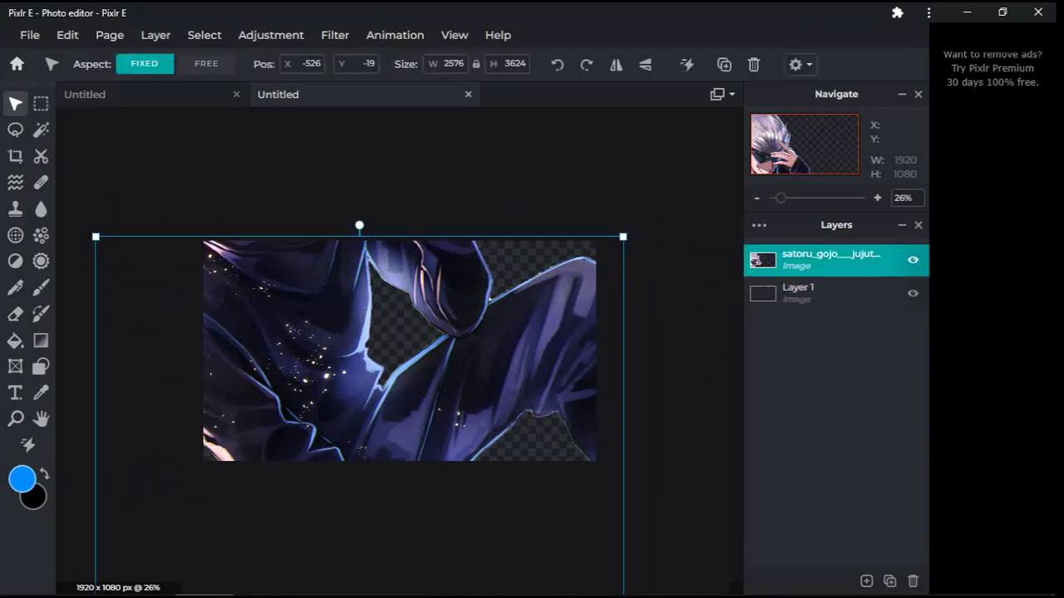
drag(622, 236, 382, 440)
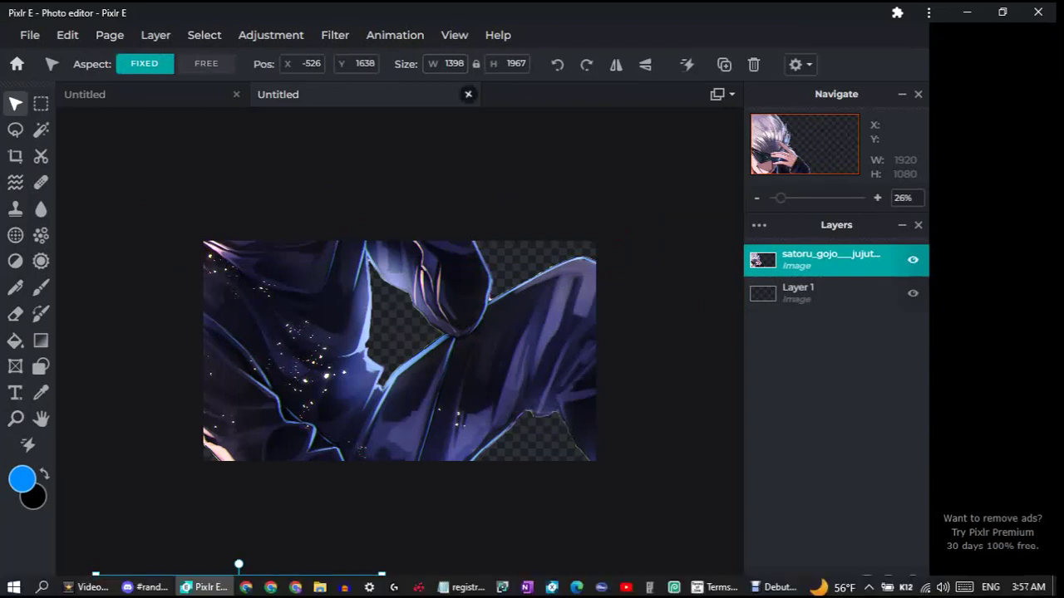
Close the Untitled document containing the Gojo render and relaunch Pixlr E to its start page.
click(467, 94)
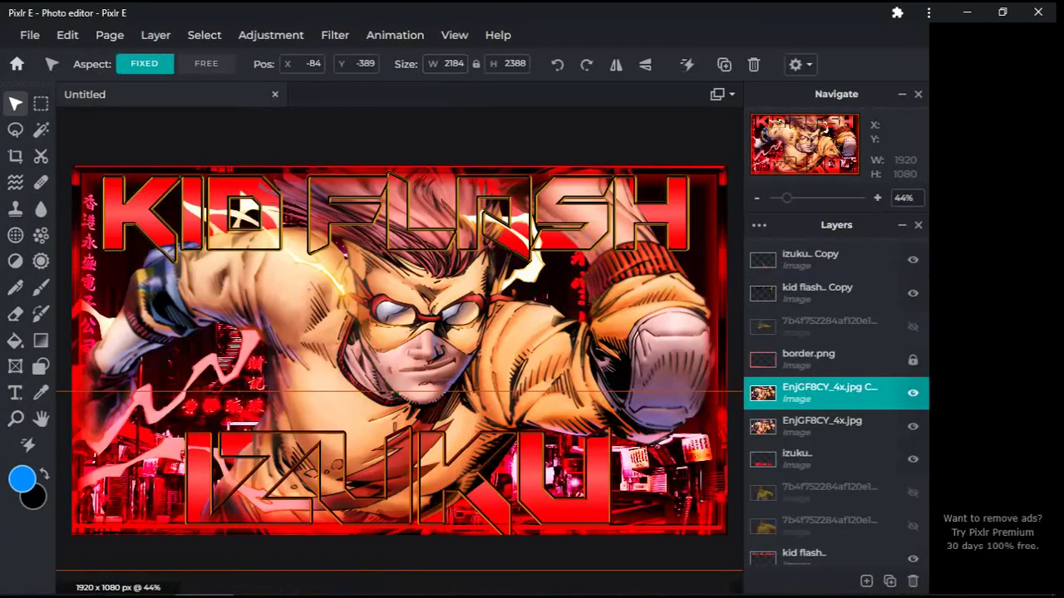
click(30, 35)
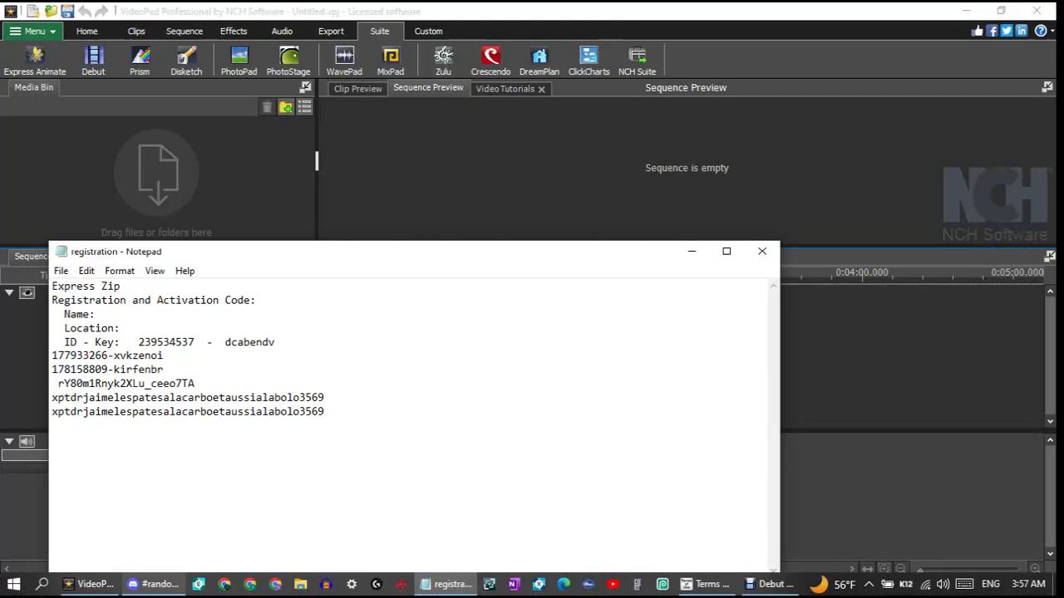
click(199, 584)
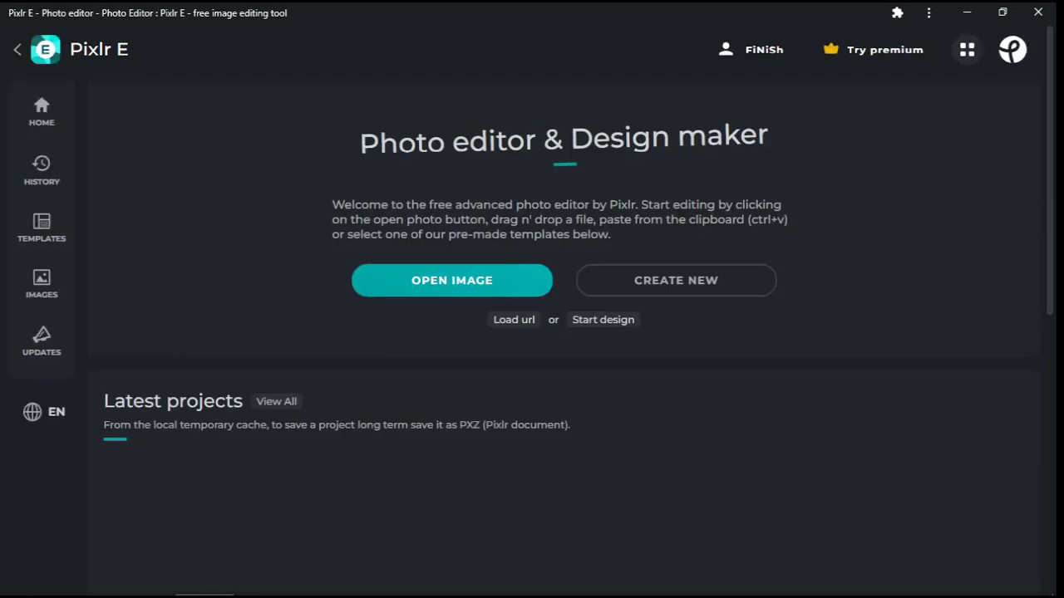
Create a new Untitled document from the Wide 1080p preset at 1920 x 1080 px with no background.
click(653, 281)
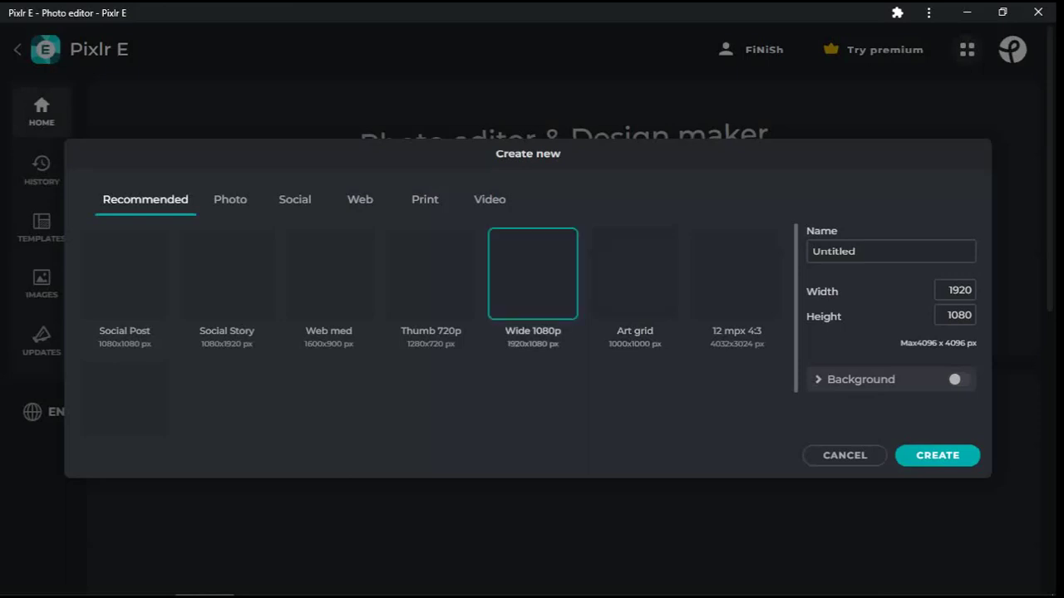
click(430, 274)
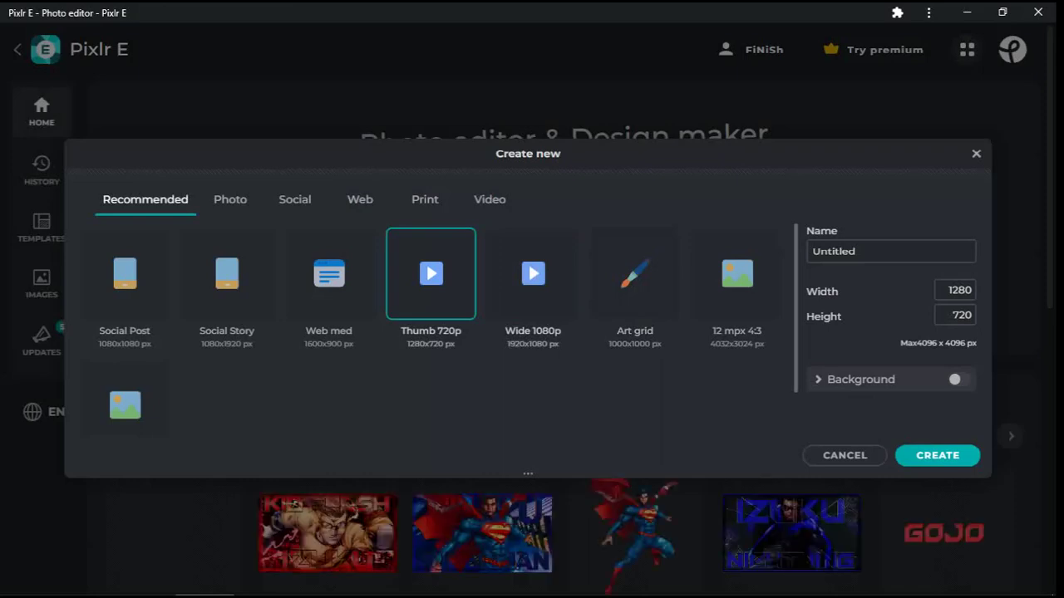
click(532, 274)
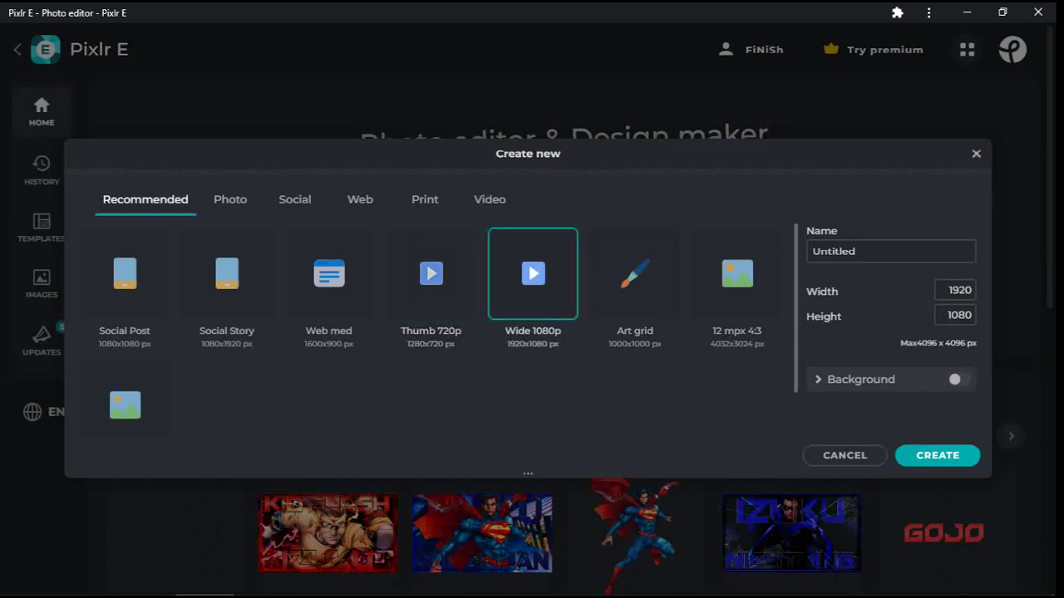
click(430, 273)
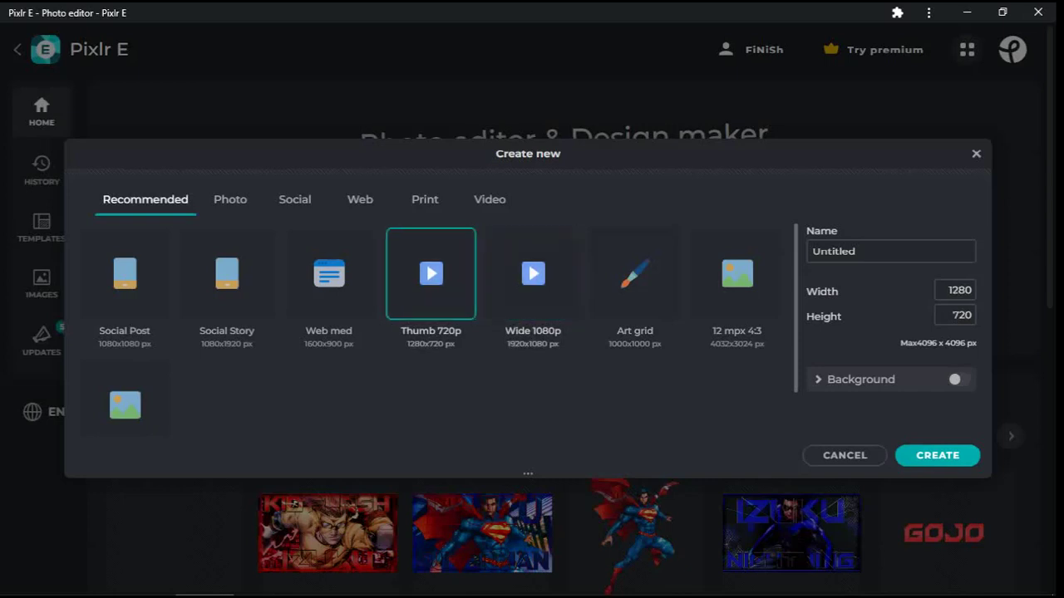
click(533, 274)
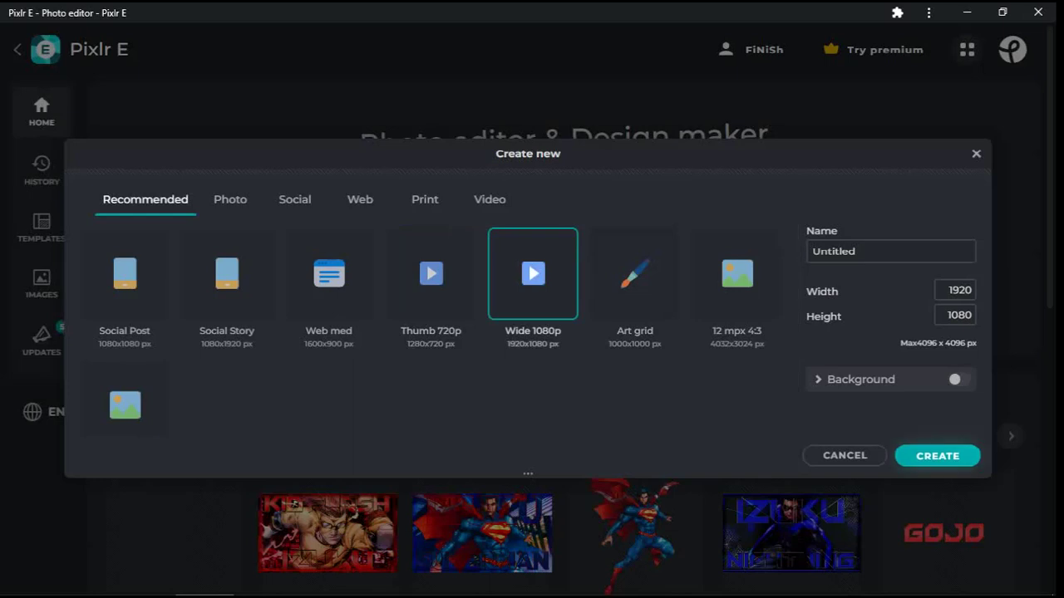
click(937, 456)
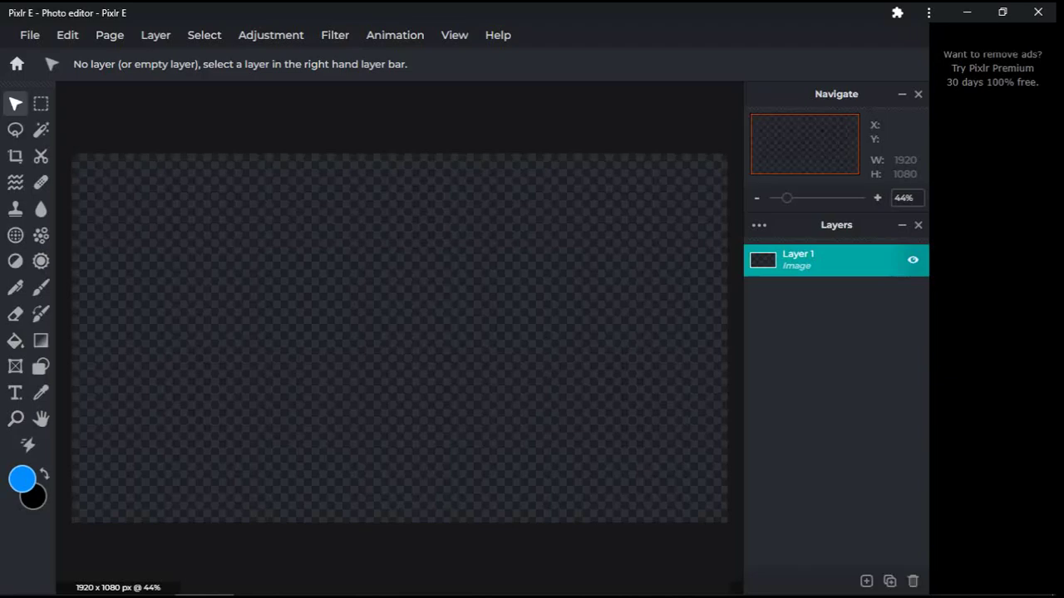
Add satoru_gojo___jujutsu_kaisen__by_rayluishdx2_deh6gie from the thumbnail maker RENDERS folder as an image layer in the new document.
click(866, 581)
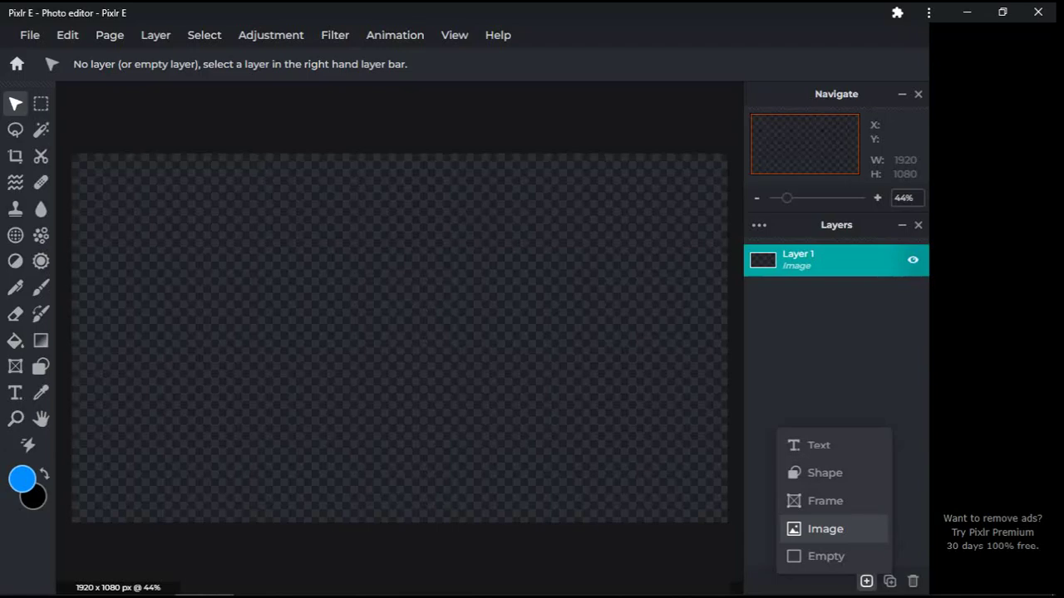
click(825, 529)
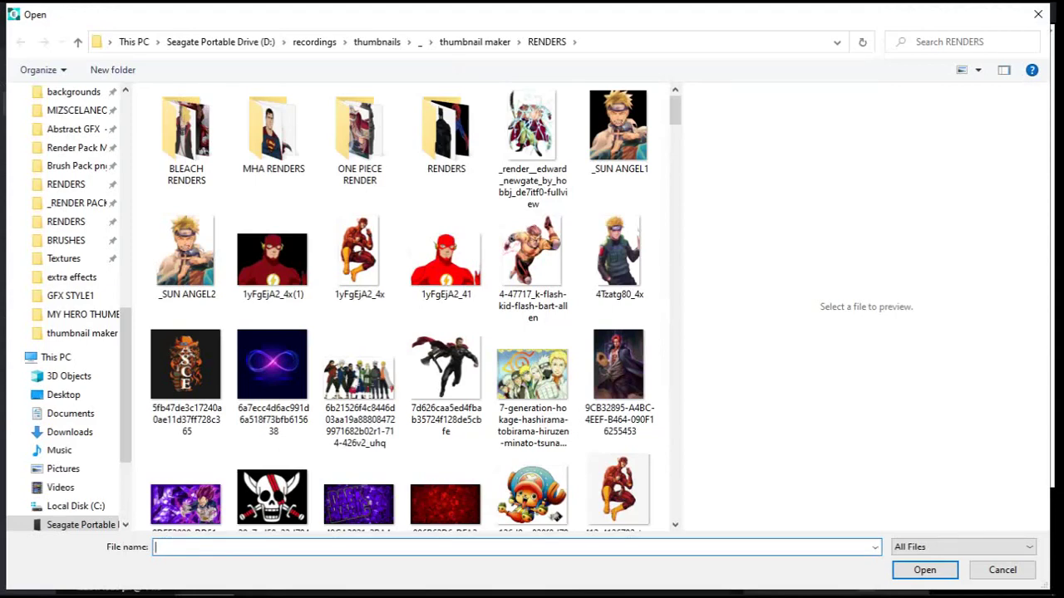
scroll(403, 308, down, 5)
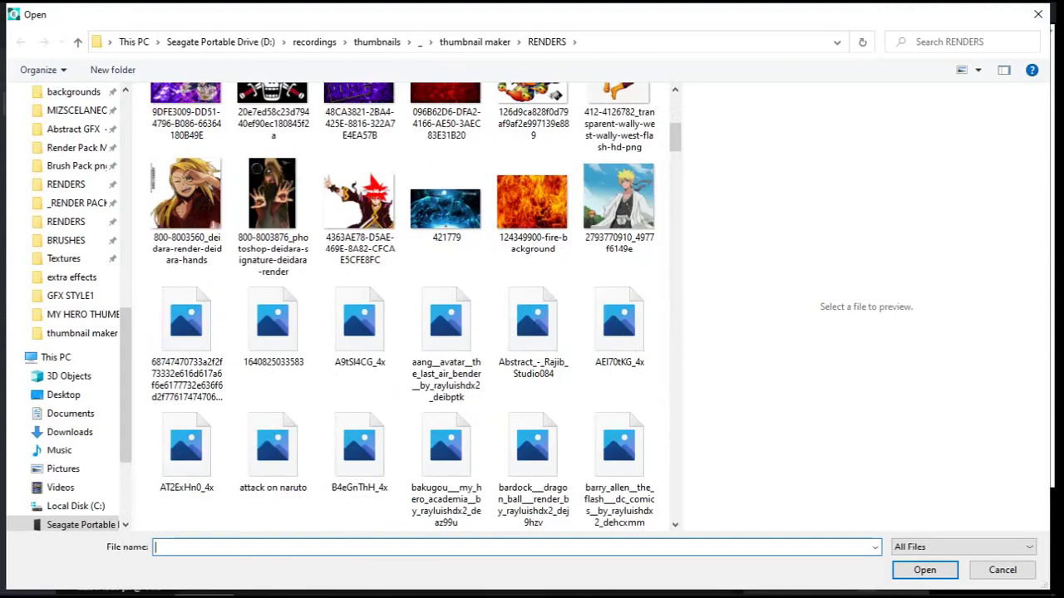
scroll(446, 216, down, 10)
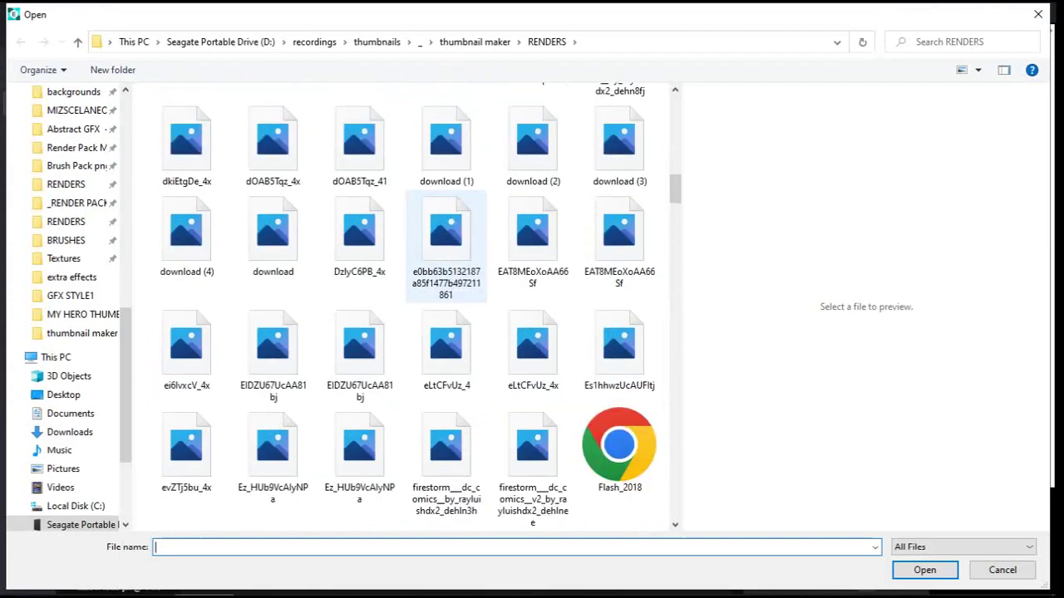
scroll(447, 212, down, 3)
scroll(446, 212, down, 10)
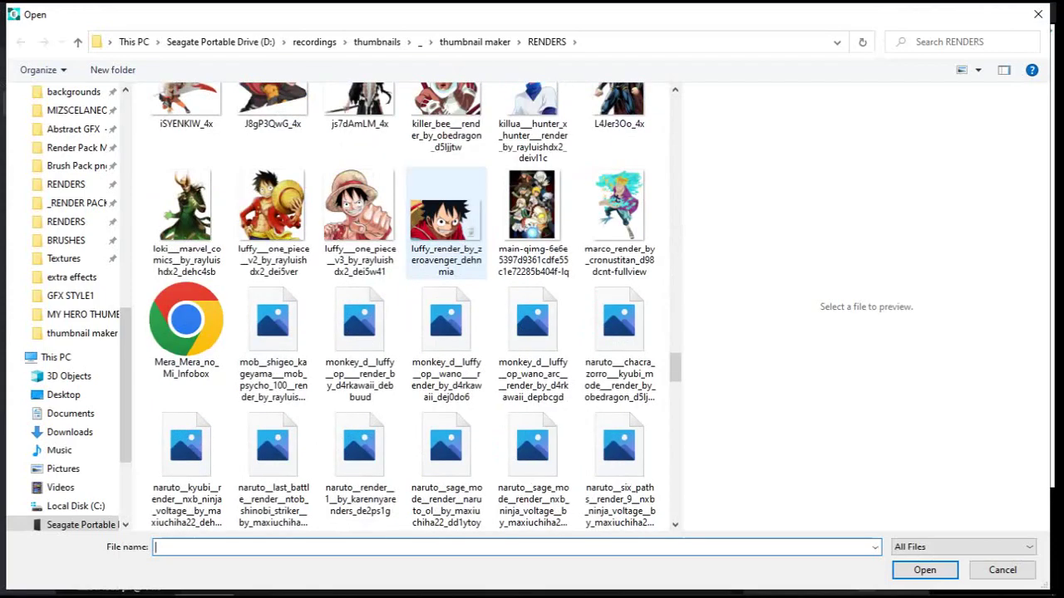
scroll(359, 224, down, 5)
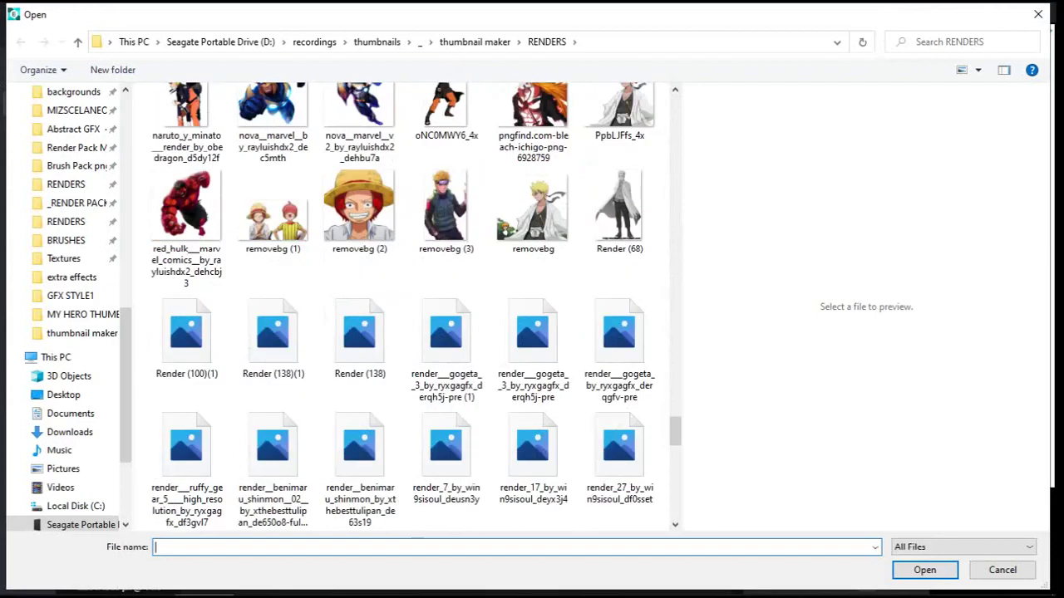
scroll(359, 216, down, 3)
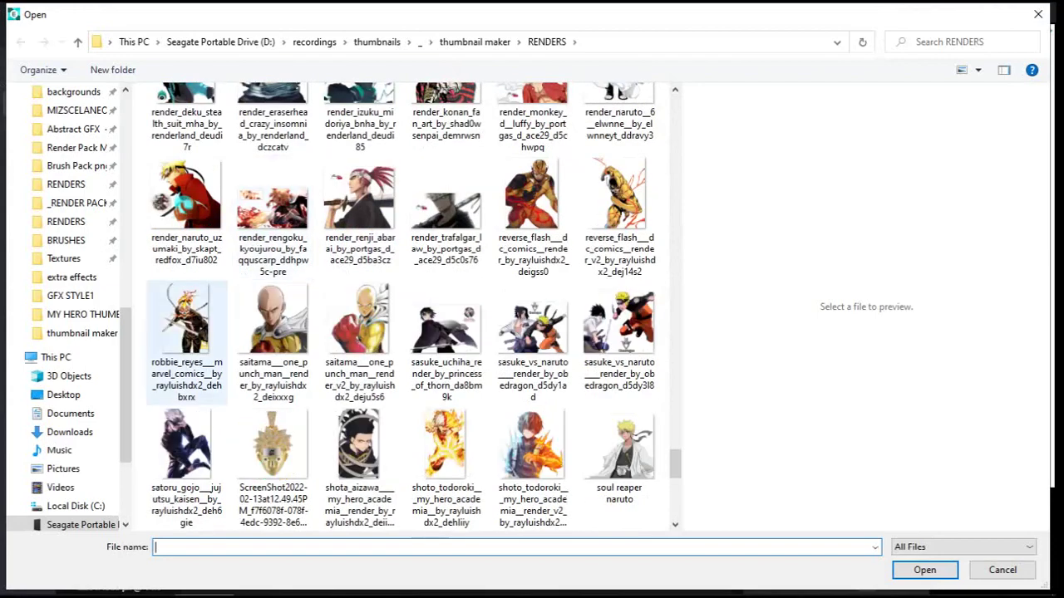
scroll(186, 333, down, 3)
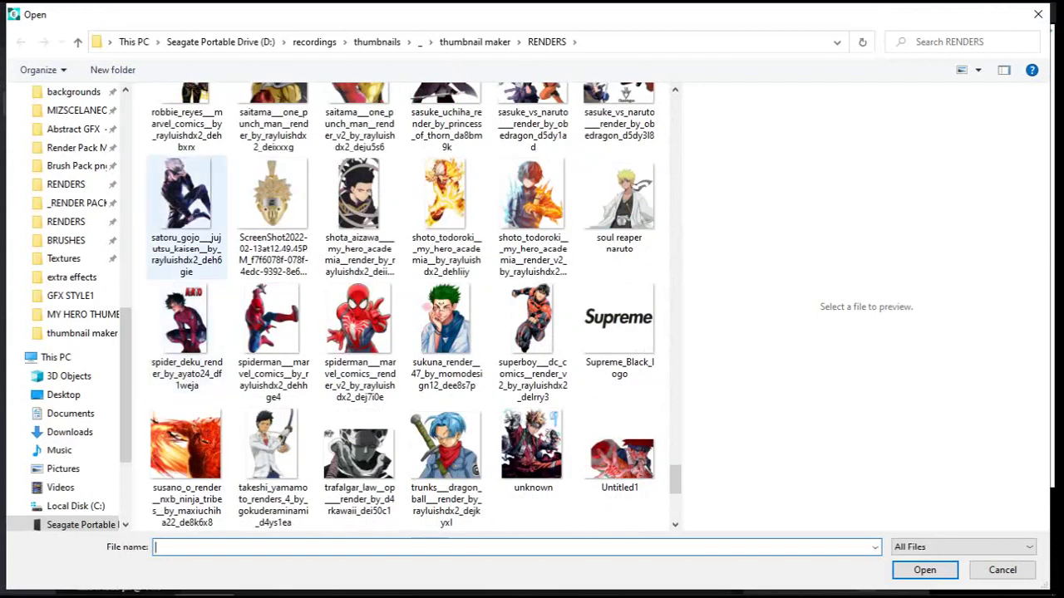
double_click(186, 216)
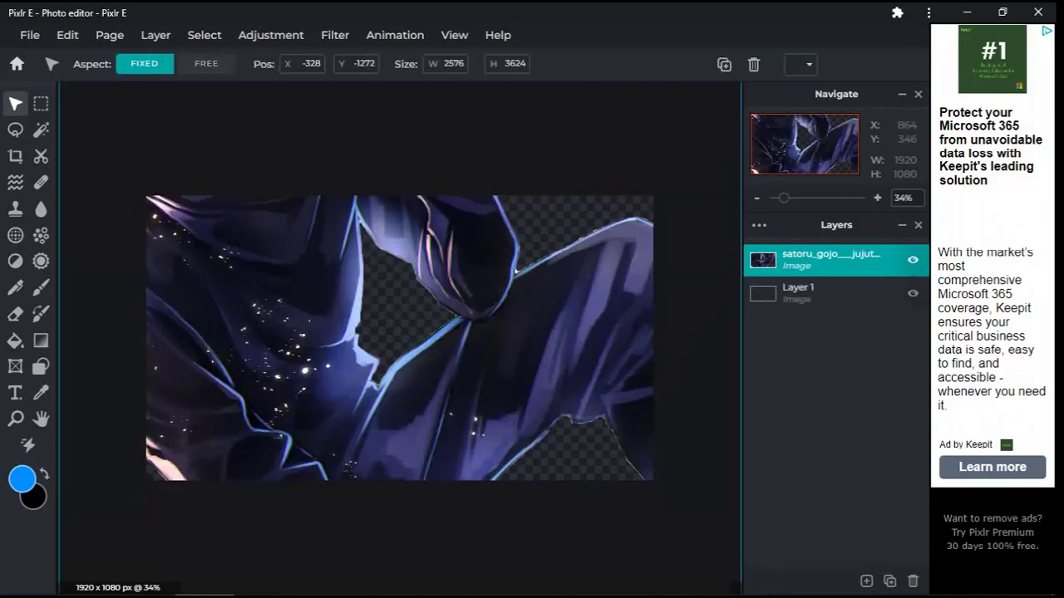
Scale the satoru_gojo layer proportionally to about 1487 x 2092 px and place it at about X 0, Y -52.
scroll(374, 288, down, 3)
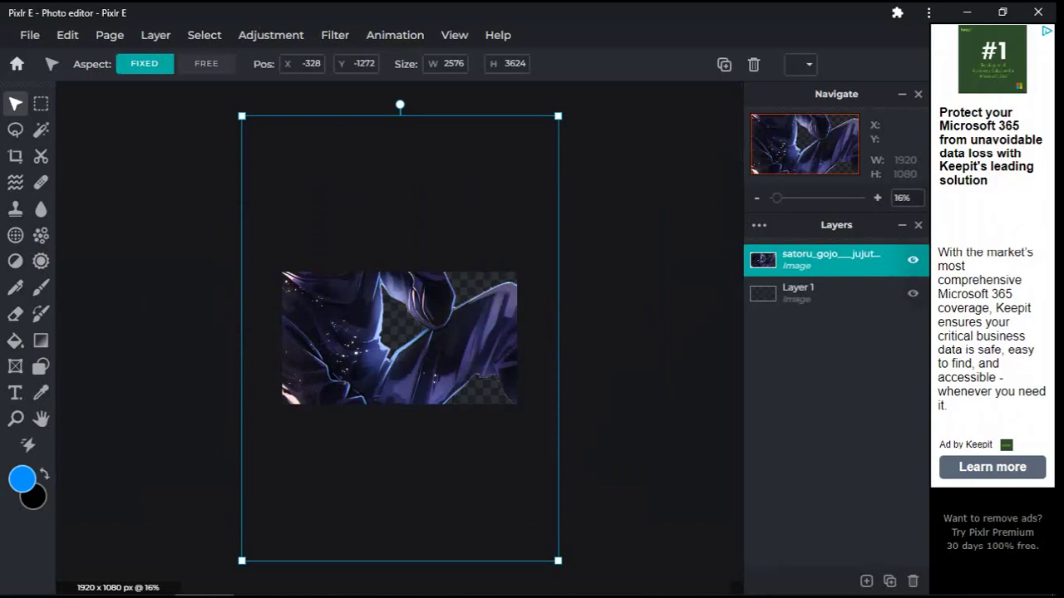
key(ctrl+minus)
key(ctrl+plus)
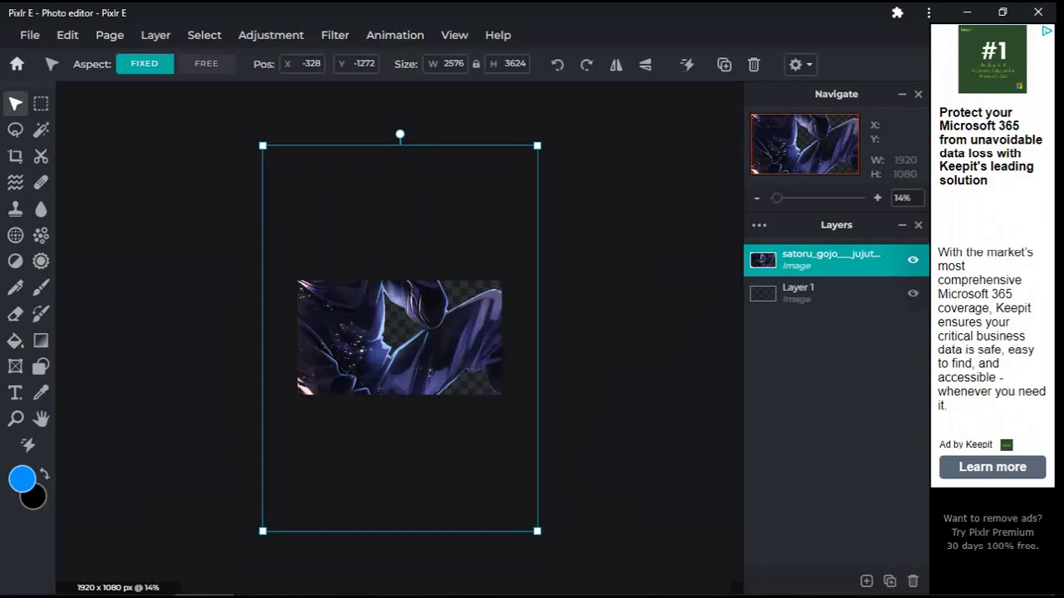
drag(537, 146, 421, 308)
drag(349, 357, 384, 324)
scroll(399, 337, up, 1)
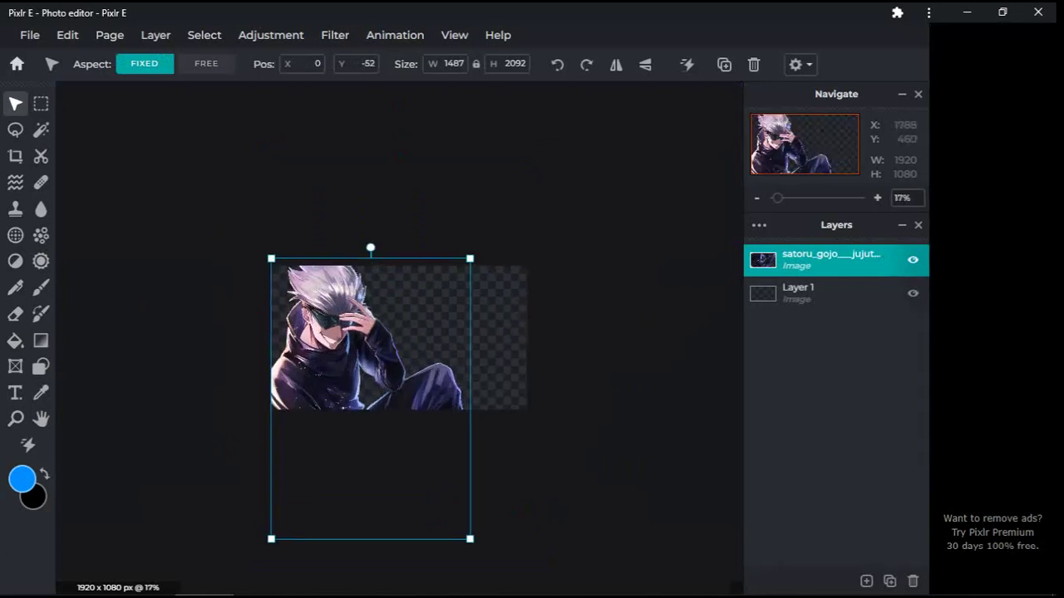
scroll(399, 336, up, 1)
scroll(398, 337, up, 1)
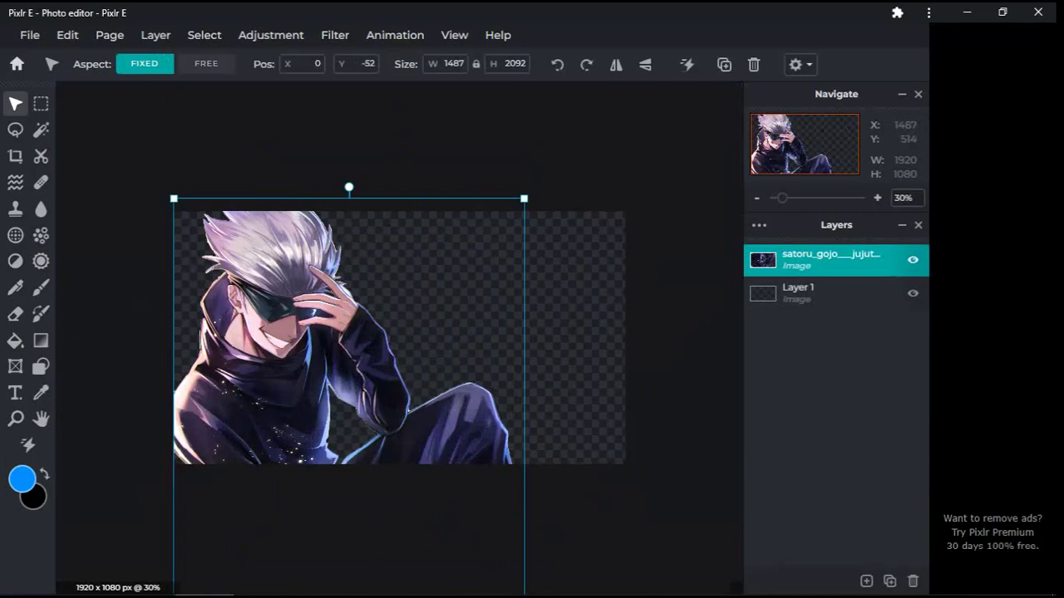
Add a text layer with the default placeholder text above the satoru_gojo layer.
click(867, 581)
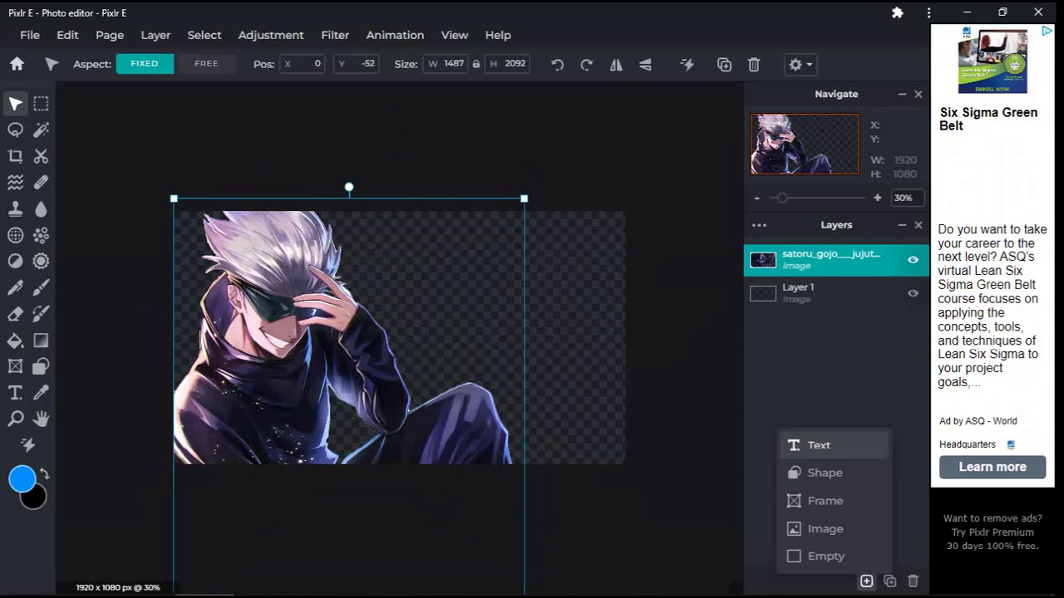
click(819, 446)
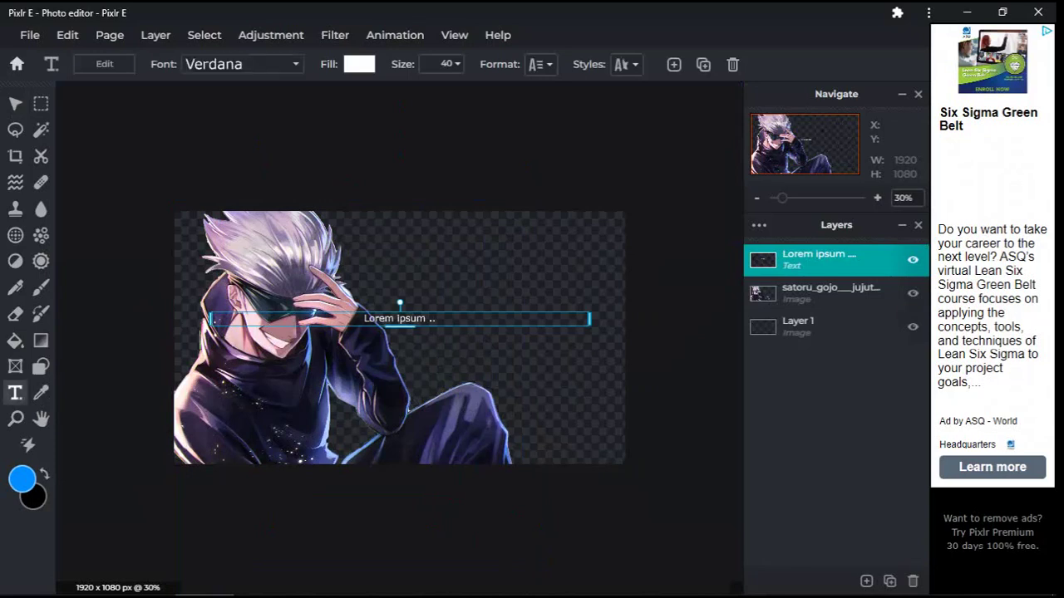
Set the font of the placeholder text layer to Hakushou.
click(244, 64)
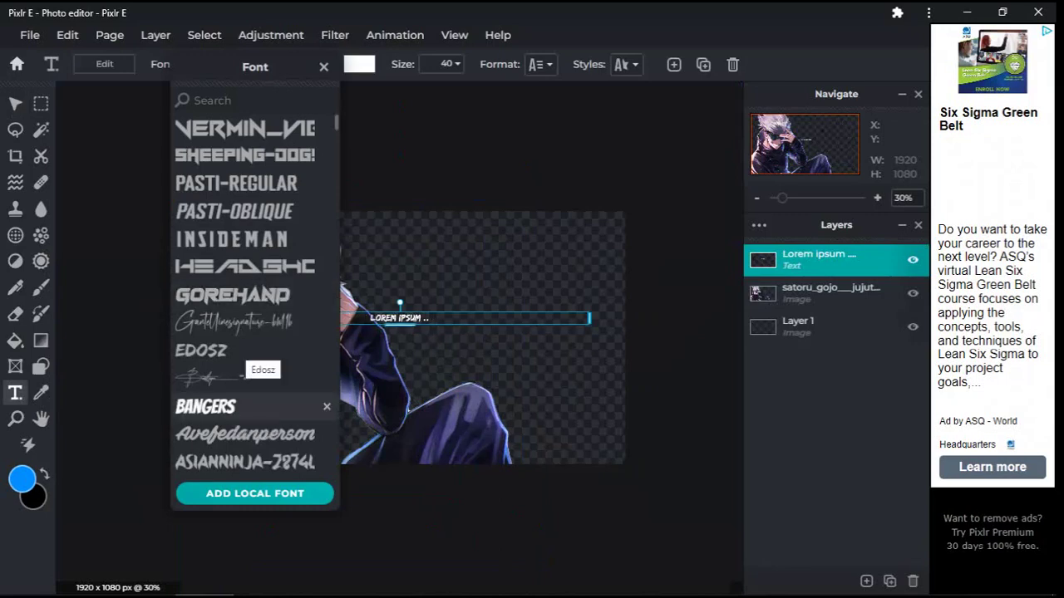
scroll(249, 408, down, 2)
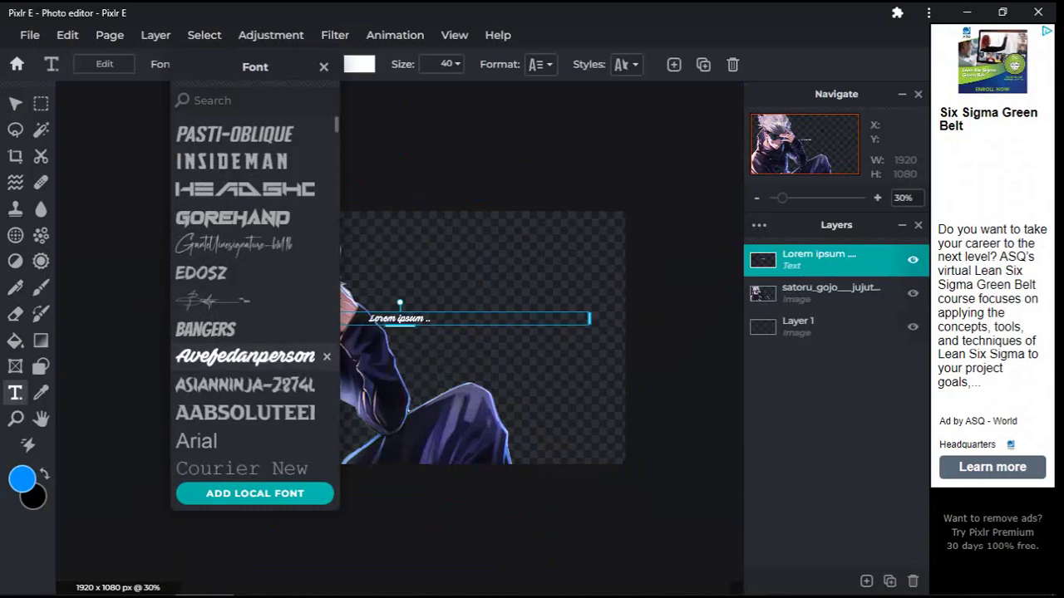
scroll(249, 332, down, 2)
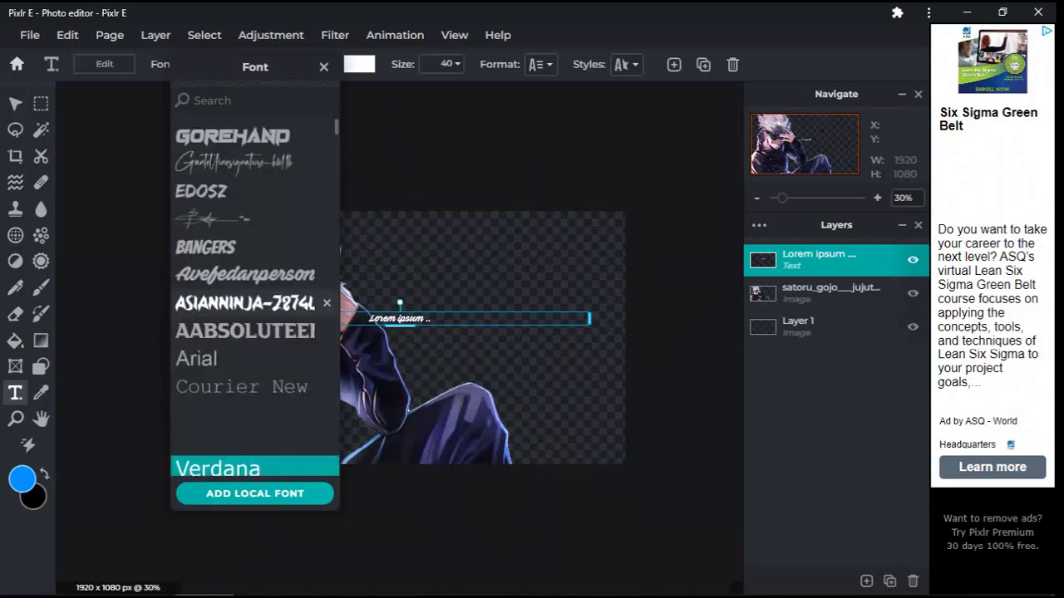
scroll(249, 333, down, 5)
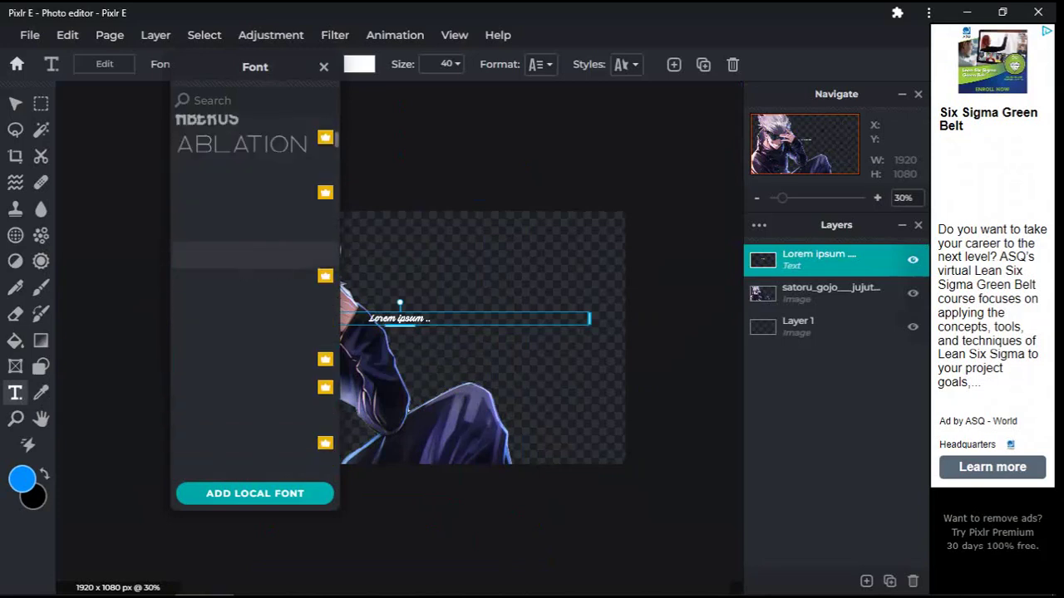
scroll(249, 266, down, 3)
scroll(254, 295, up, 3)
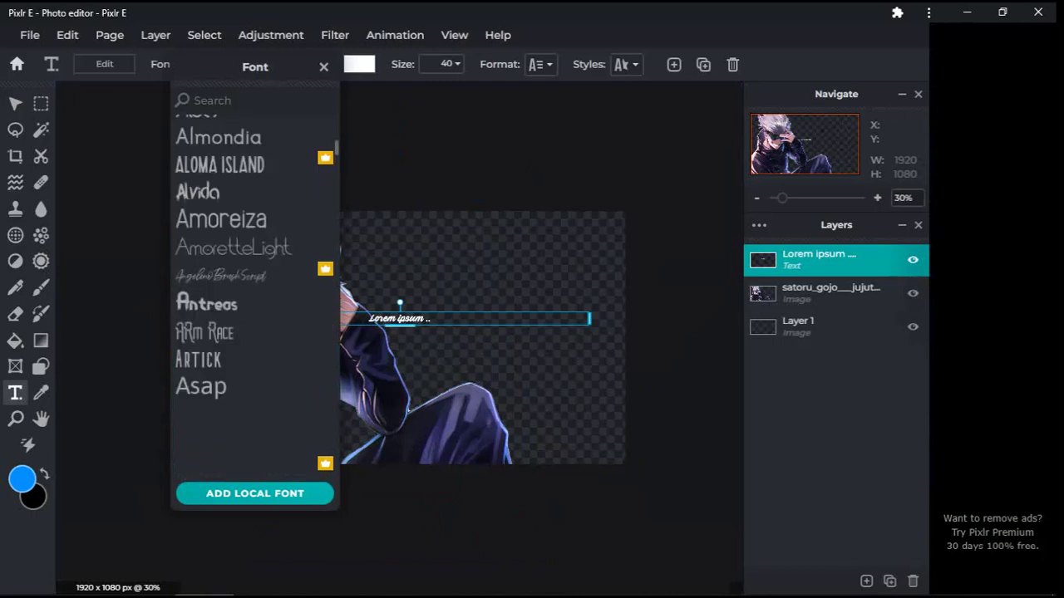
scroll(243, 208, up, 3)
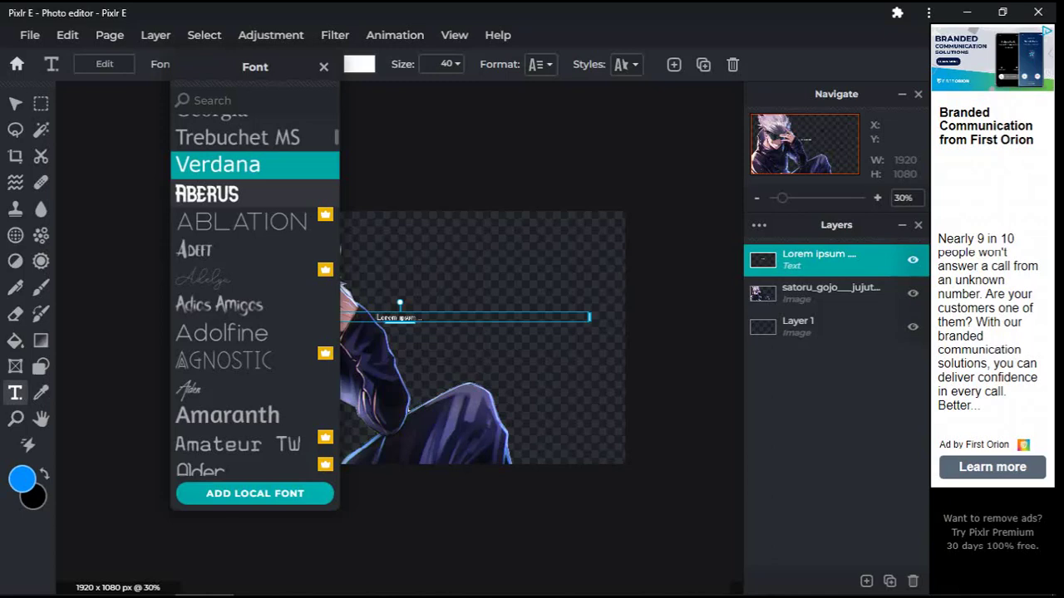
scroll(254, 291, down, 5)
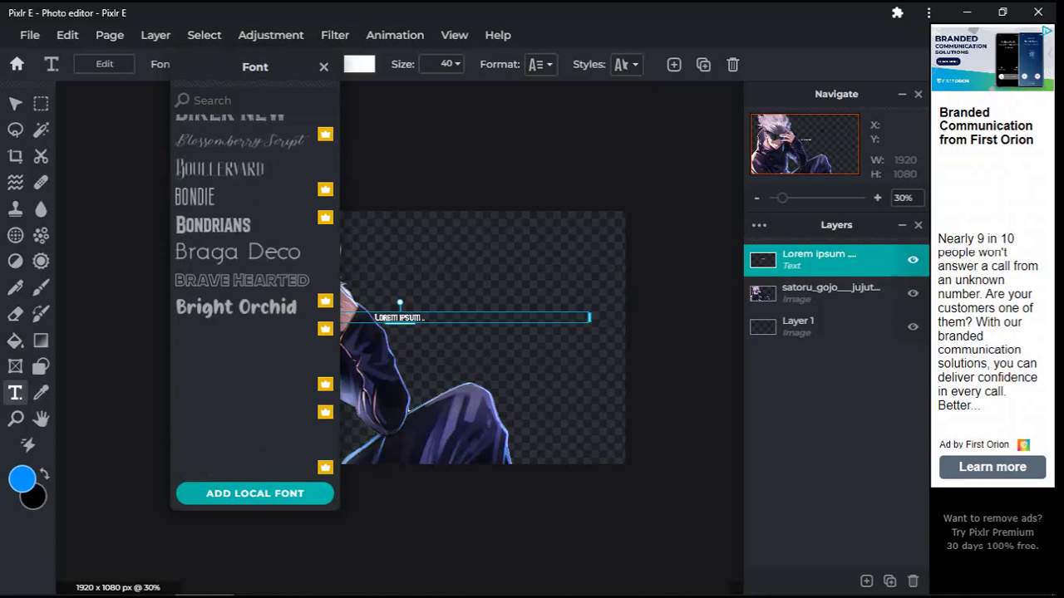
text(hak)
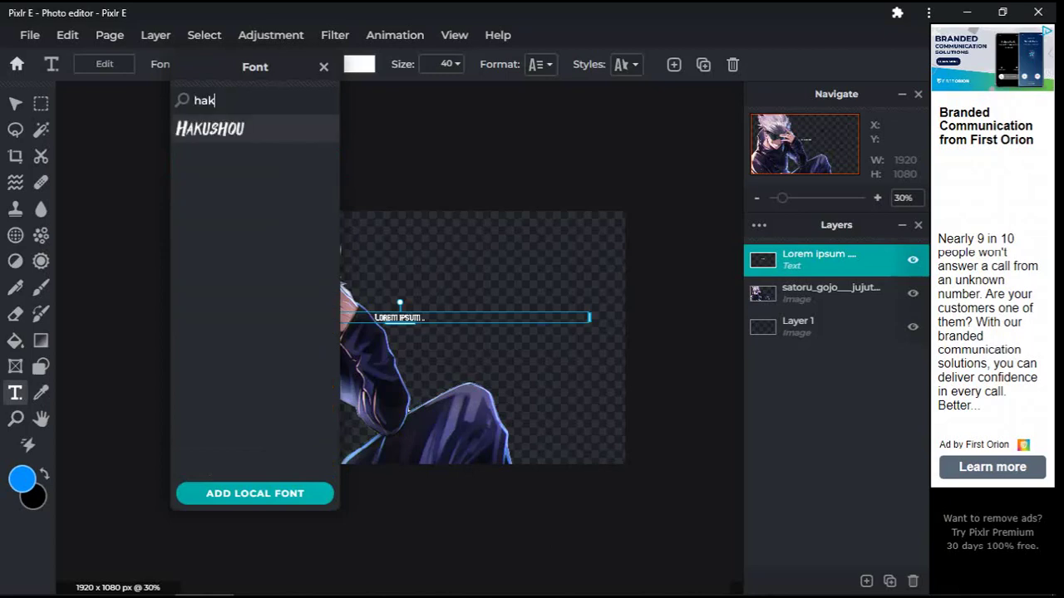
click(210, 129)
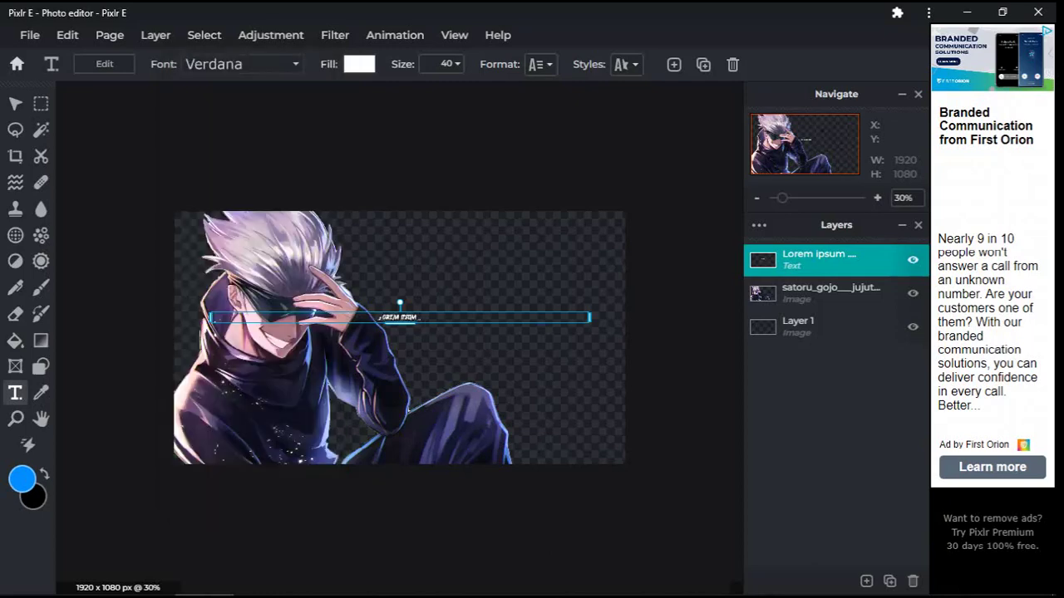
Apply bold style to the placeholder text.
click(541, 64)
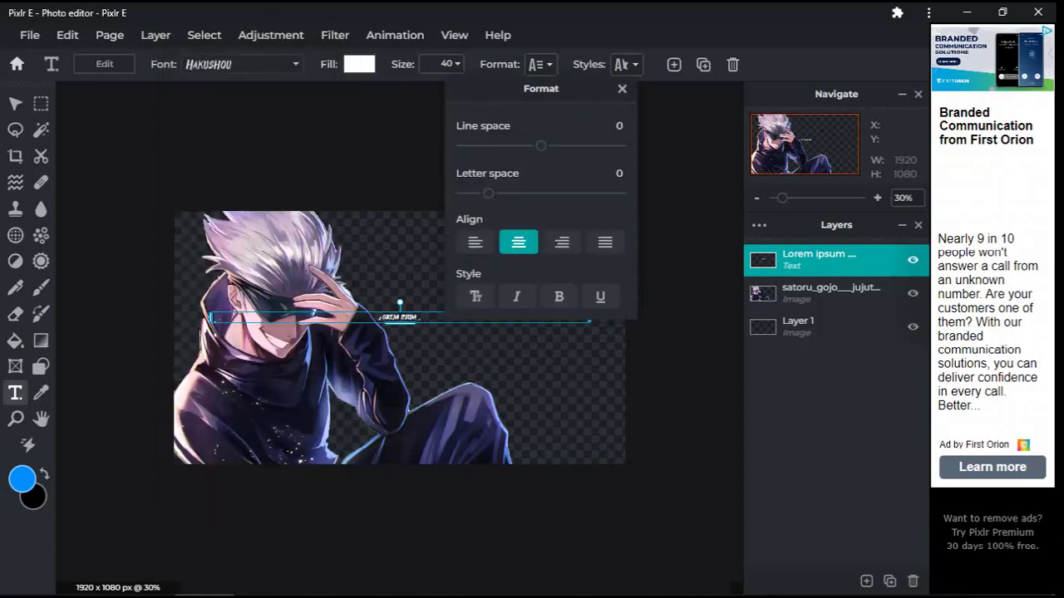
click(559, 297)
key(Escape)
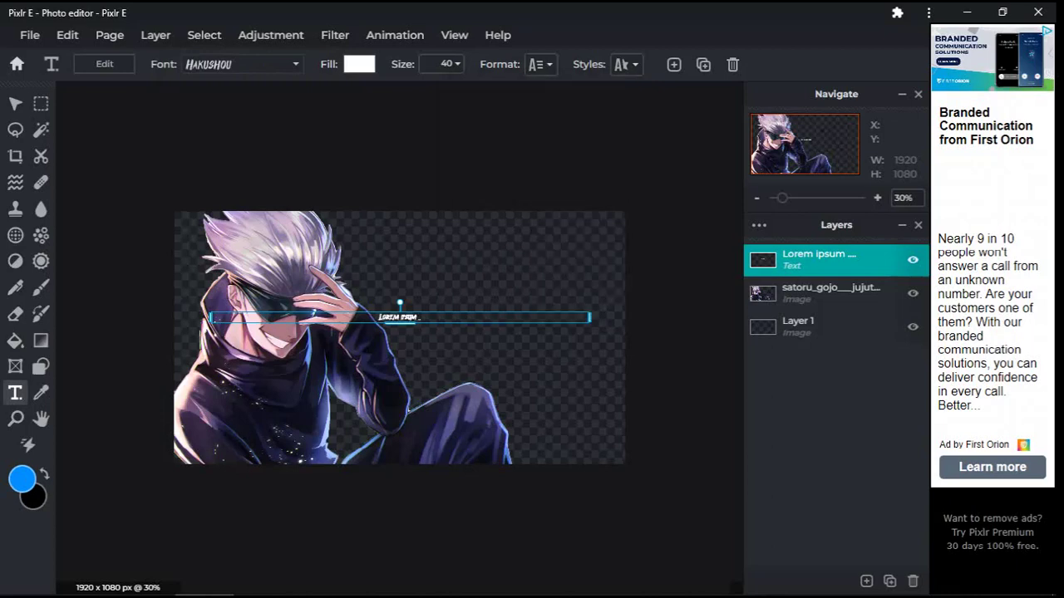
Enable an outline on the placeholder text and color it black.
click(626, 64)
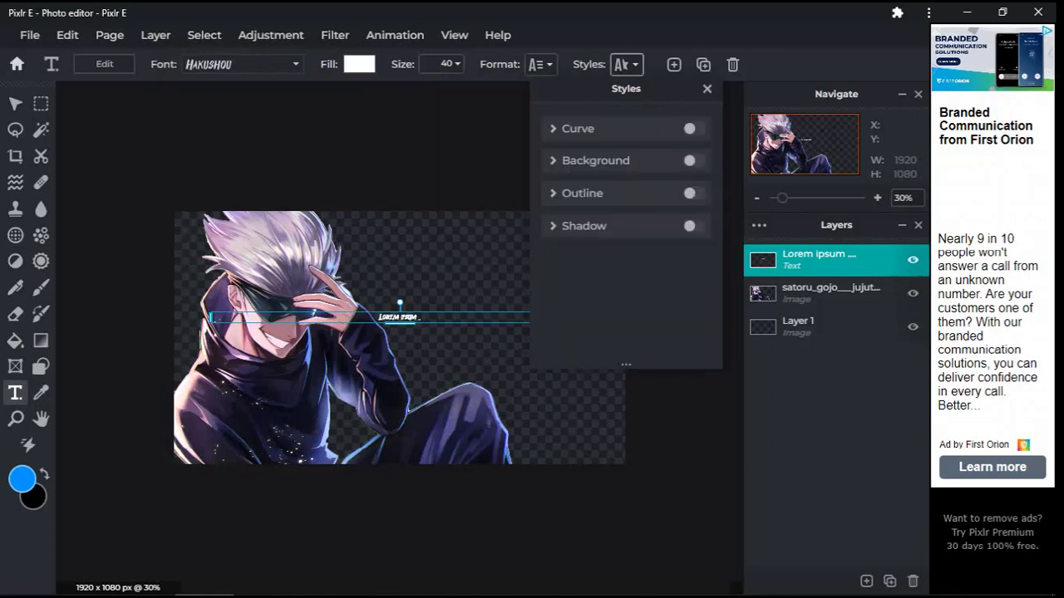
click(582, 193)
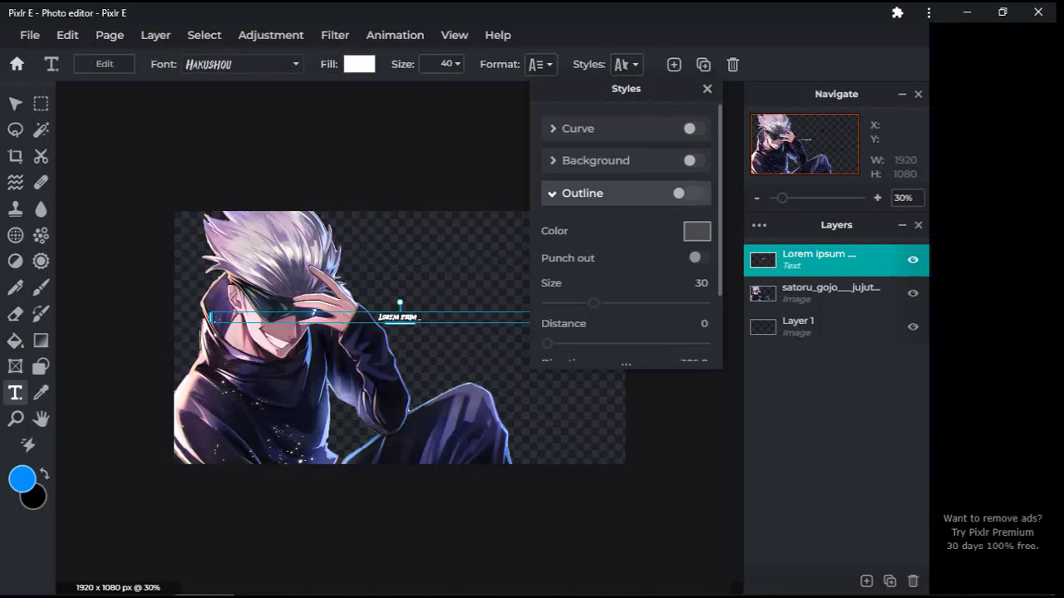
click(696, 231)
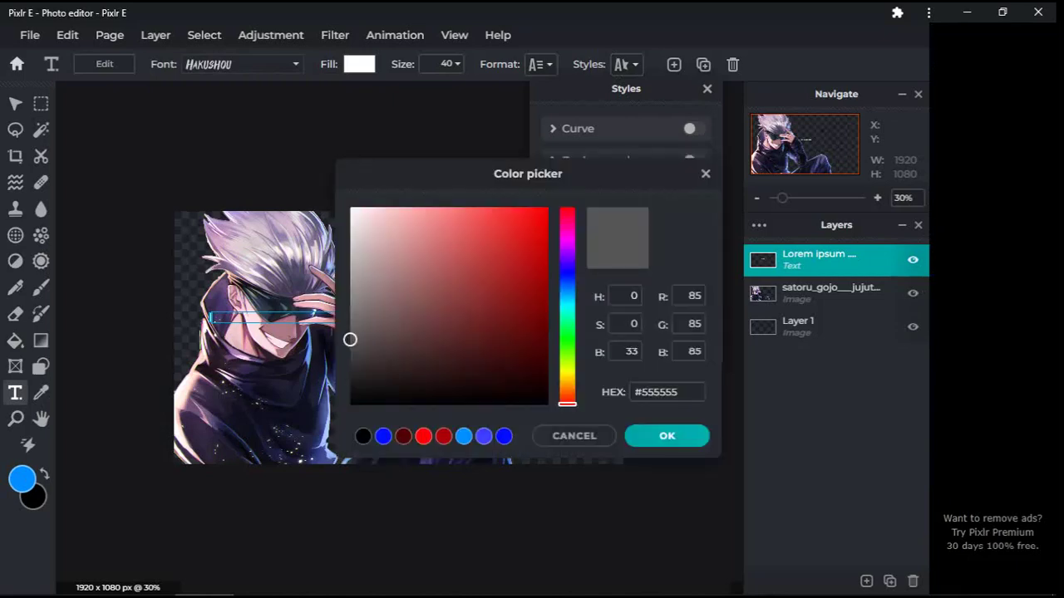
drag(350, 340, 350, 404)
click(667, 435)
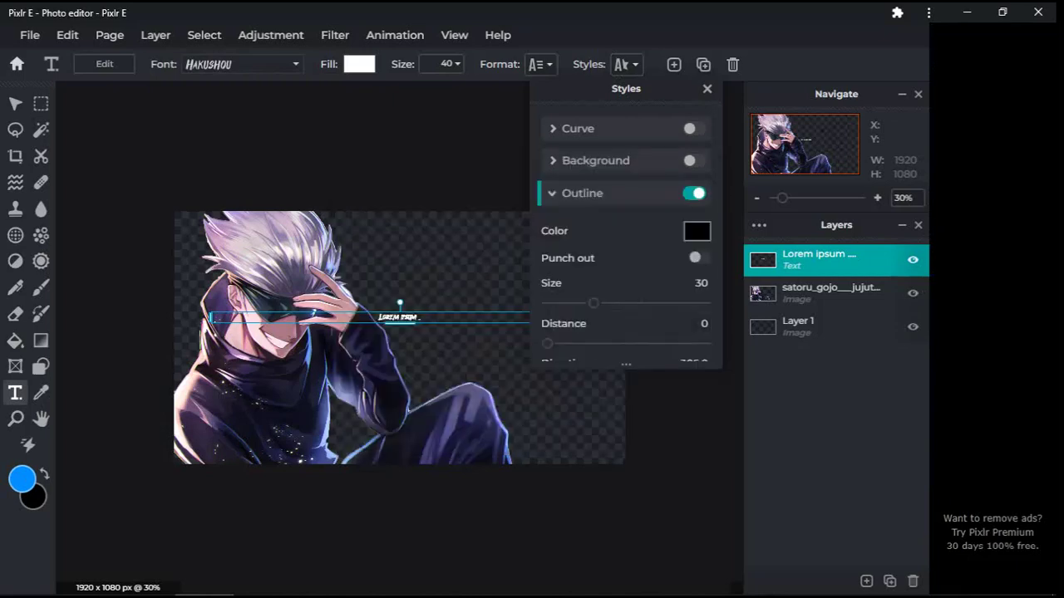
click(341, 265)
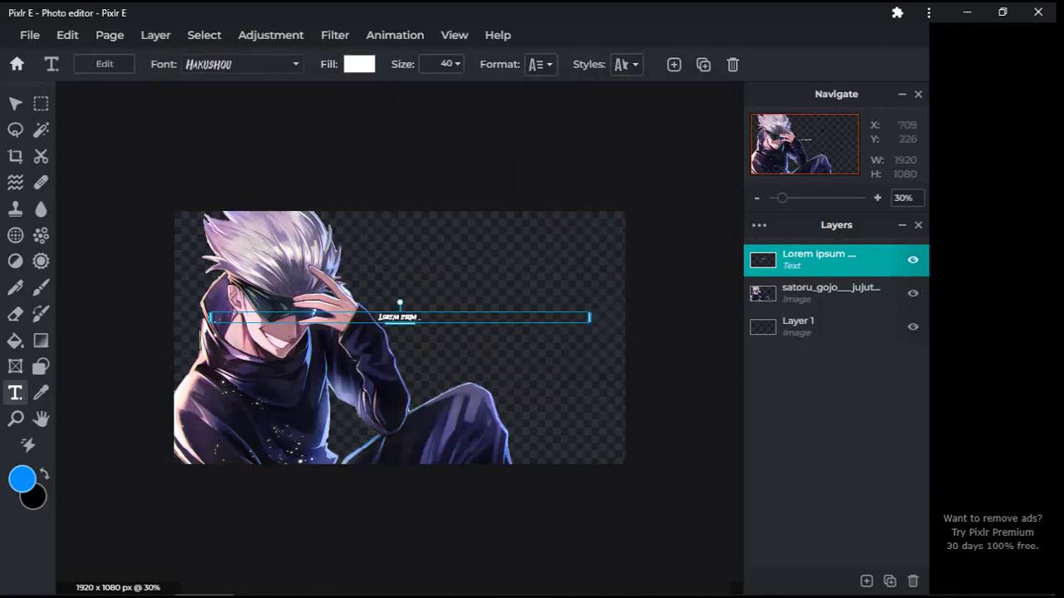
Enlarge the text to size 240 and replace the placeholder wording with "what-if".
drag(400, 322, 405, 388)
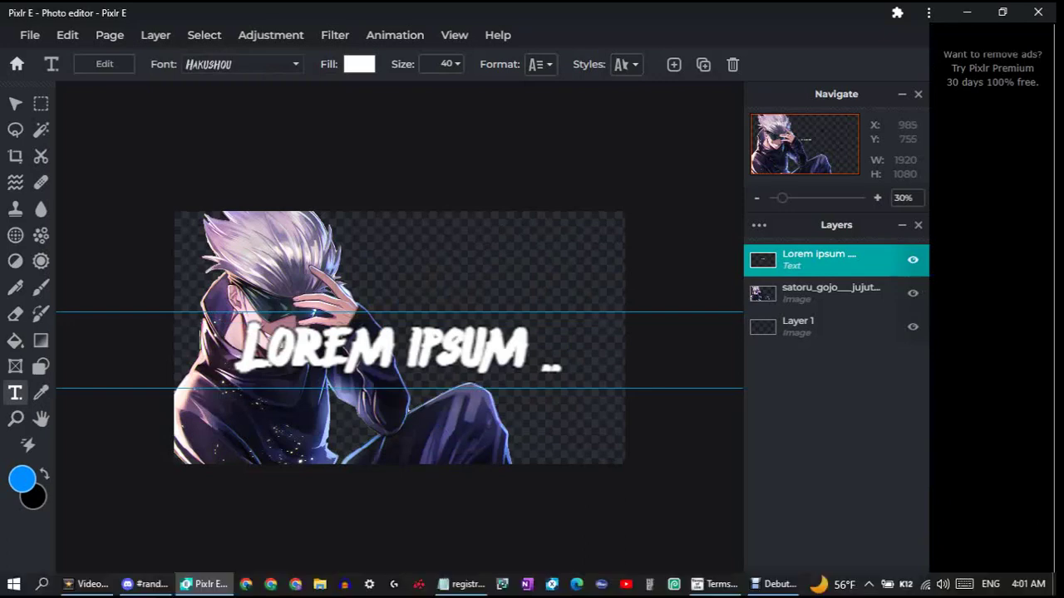
drag(406, 388, 462, 582)
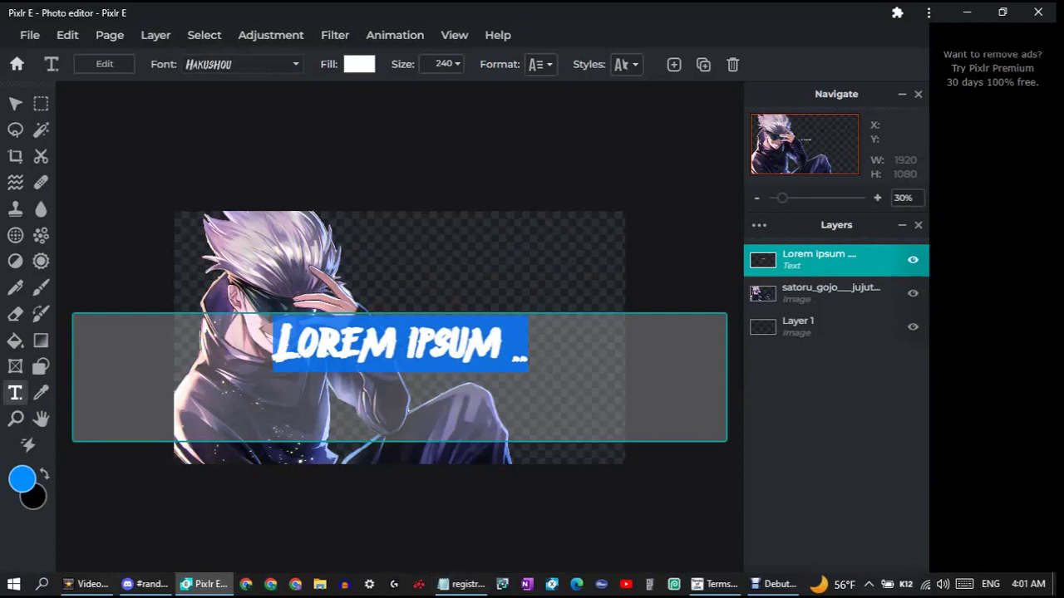
text(what)
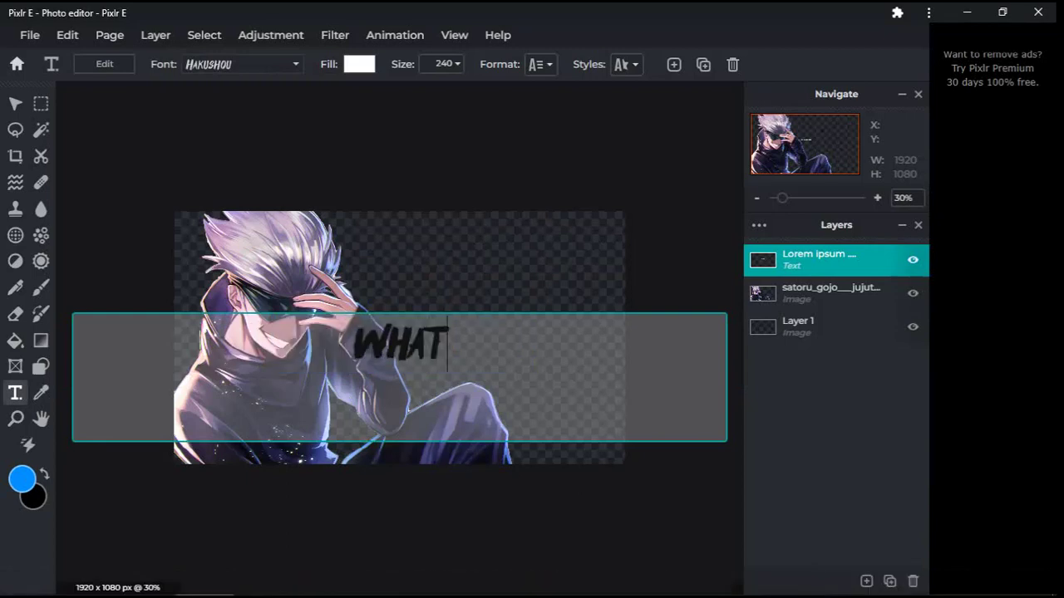
text(-if)
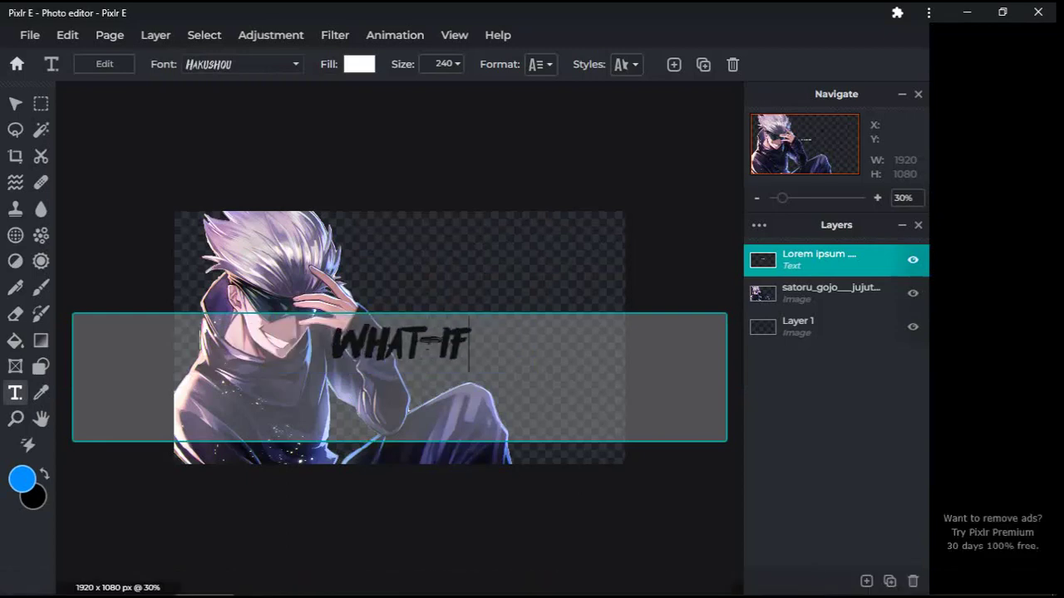
key(Escape)
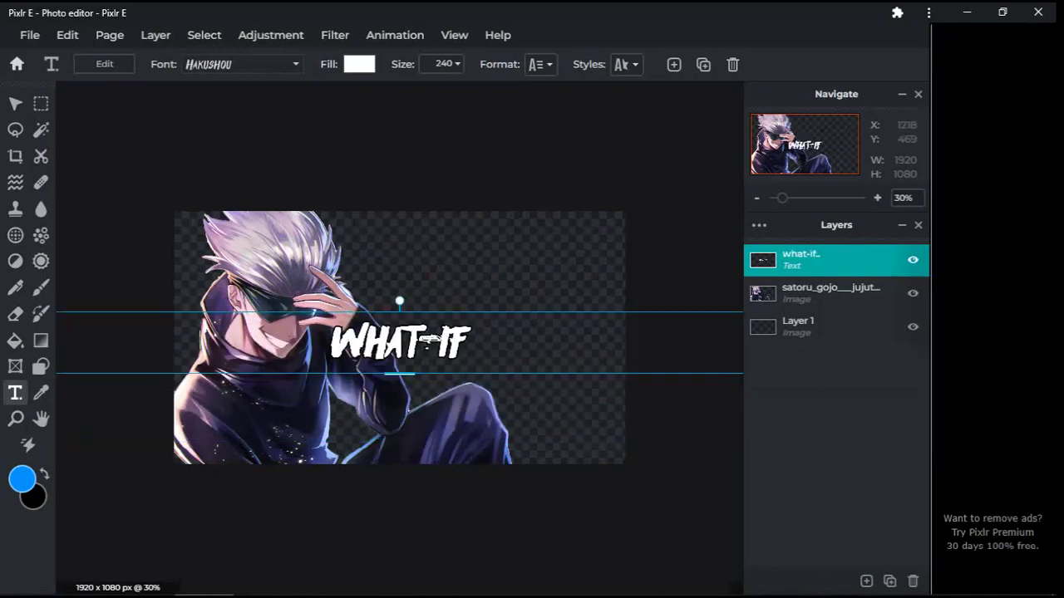
Move the what-if text into the empty upper-right area of the canvas, beside the character's head.
drag(427, 339, 542, 264)
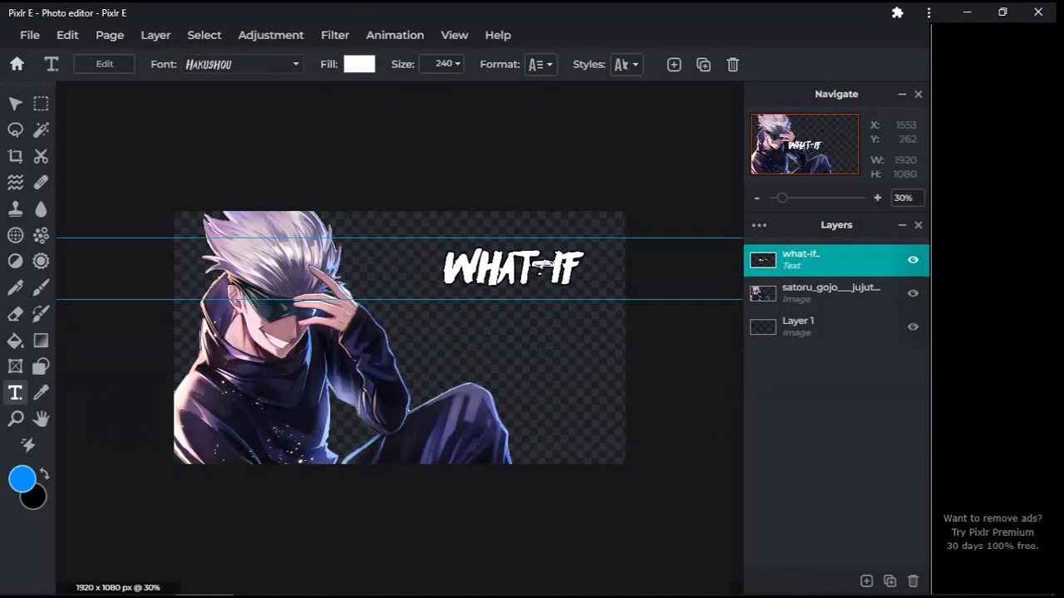
drag(538, 273, 538, 268)
Give the what-if text a linear gradient fill with the starting color stop set to purple #5C00B1.
click(359, 64)
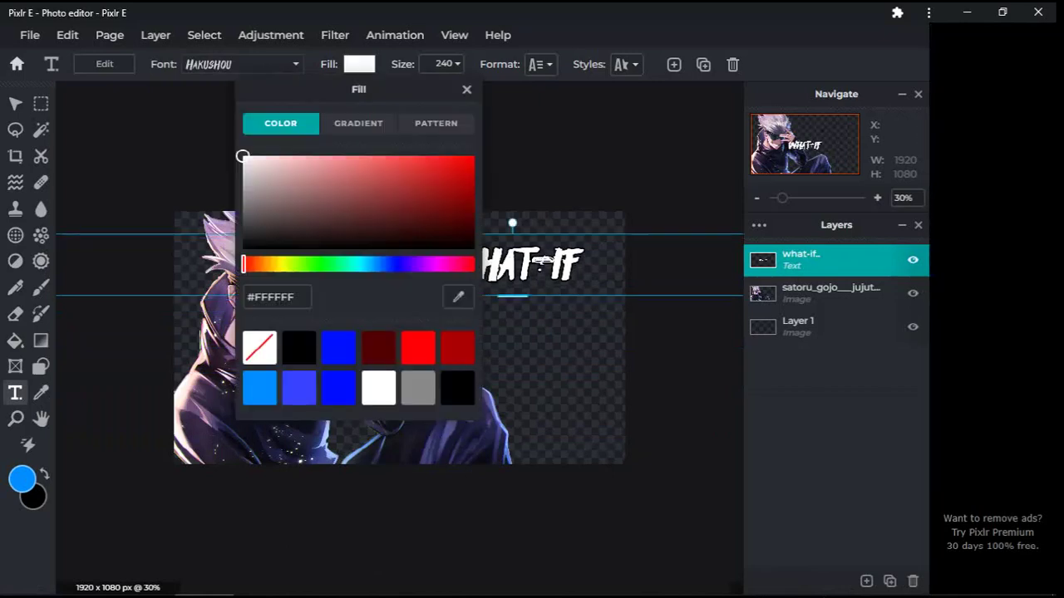
click(358, 123)
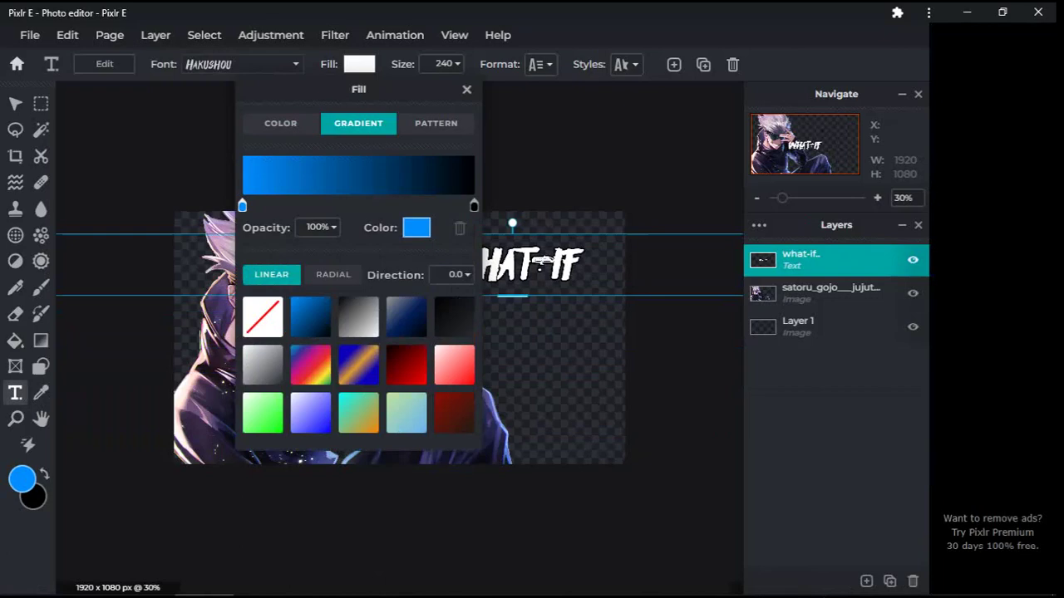
click(417, 227)
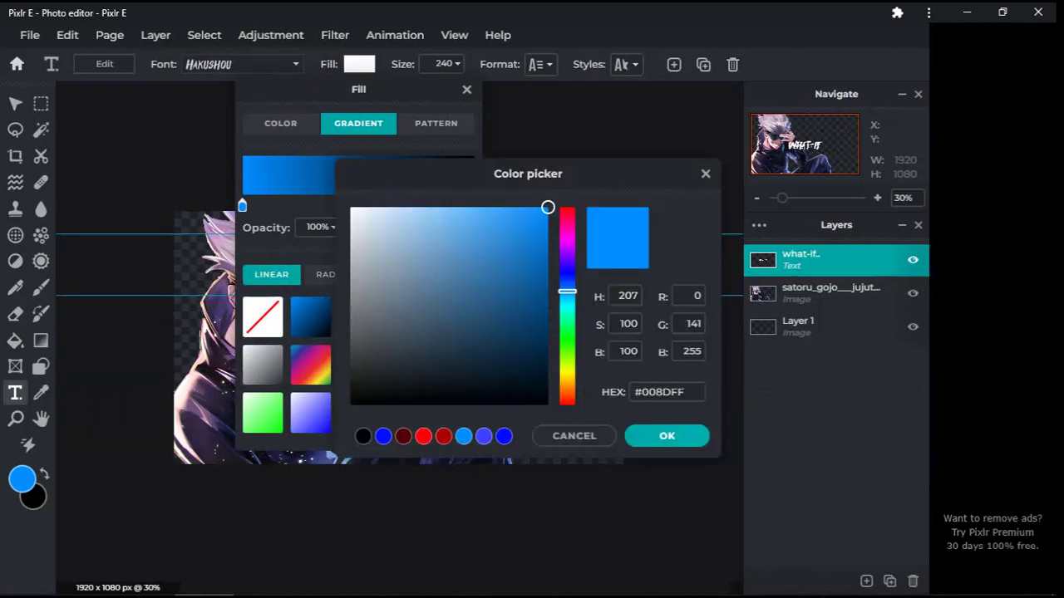
click(567, 255)
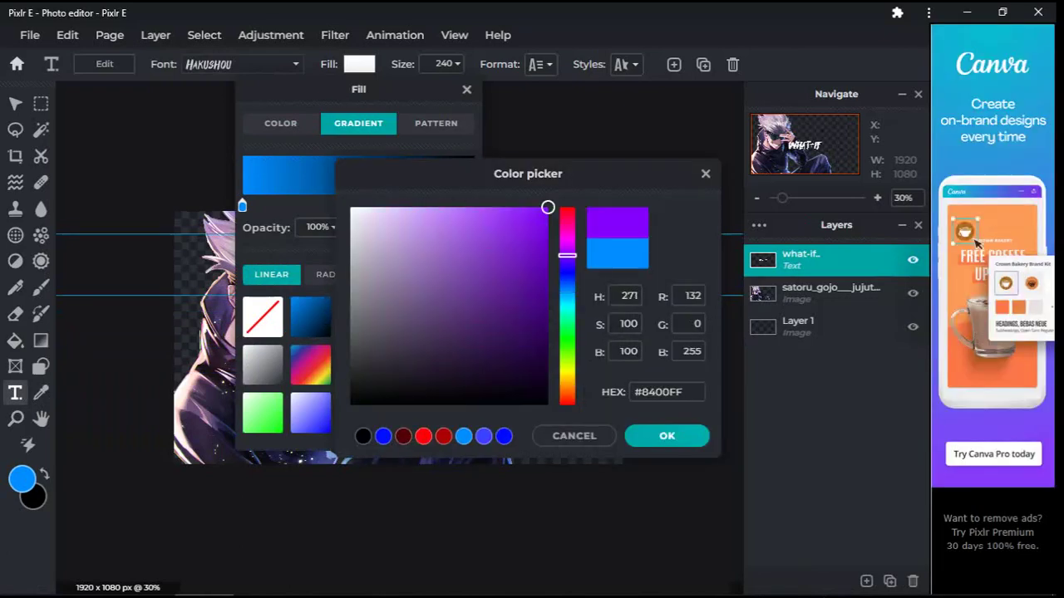
drag(548, 207, 548, 267)
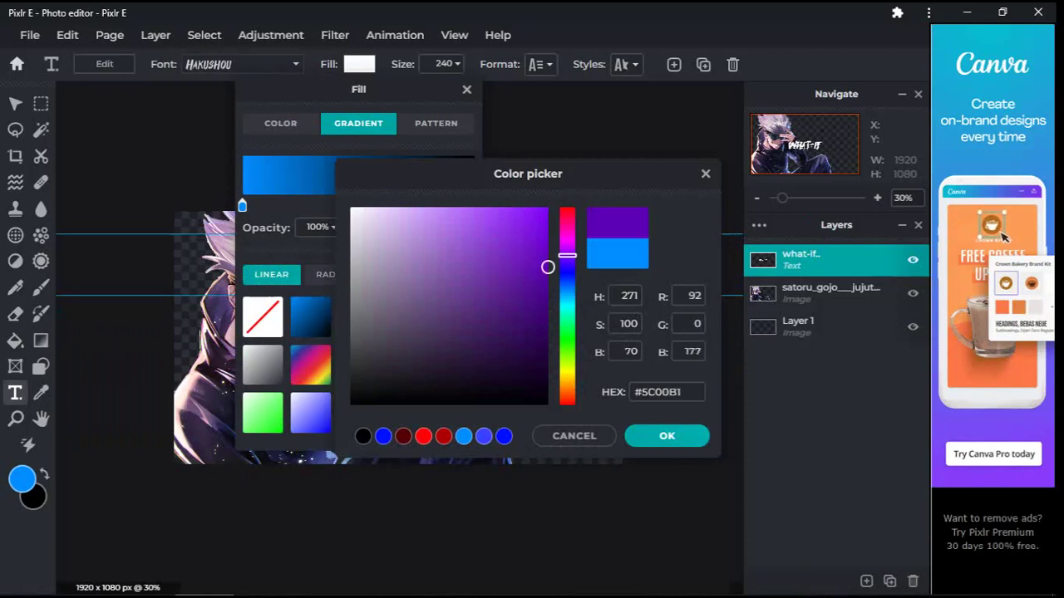
click(667, 436)
Add a matching purple stop at the end of the text's gradient and move the black stop to about the middle.
click(469, 206)
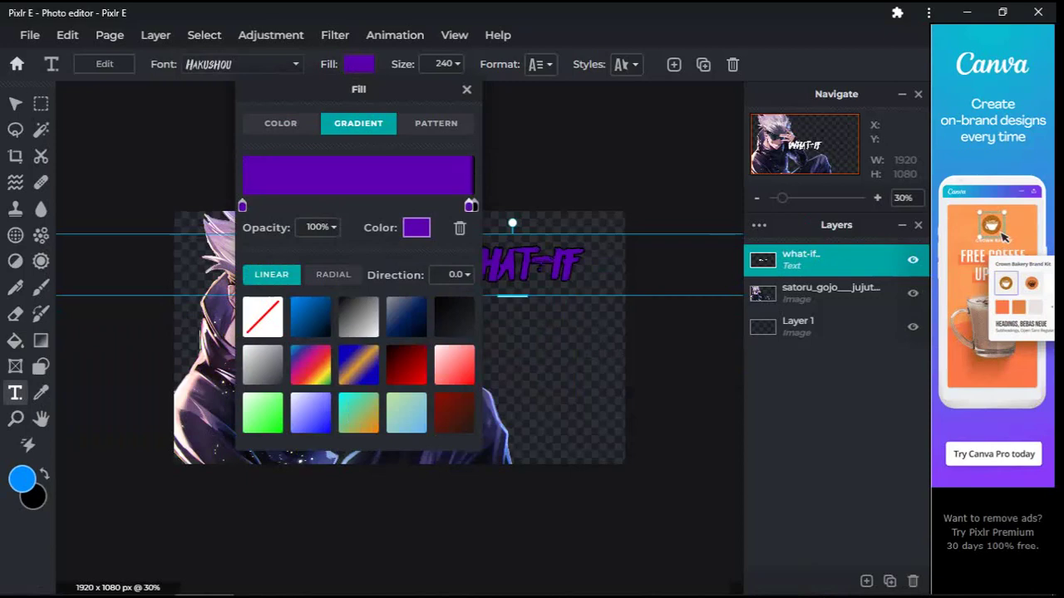
drag(472, 205, 350, 206)
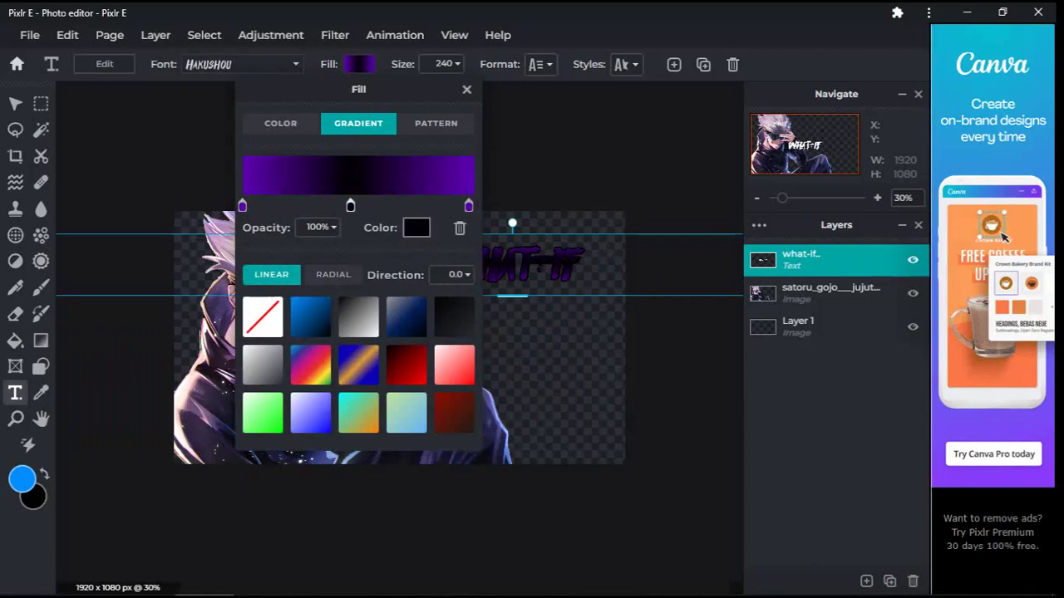
drag(469, 205, 475, 206)
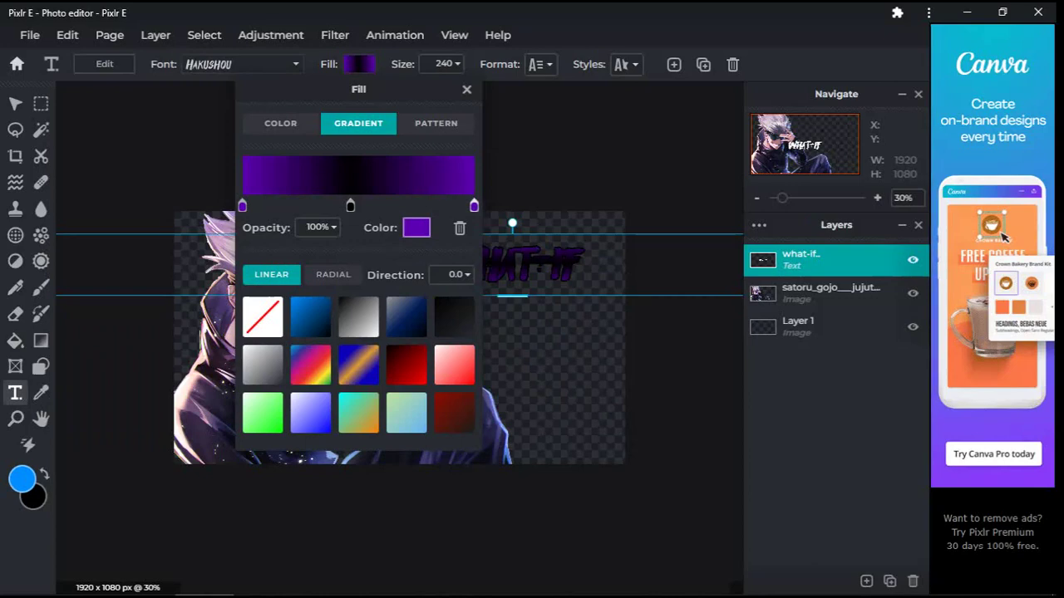
Recolor the gradient's middle black stop to a lighter shade of the same purple.
click(350, 206)
click(416, 226)
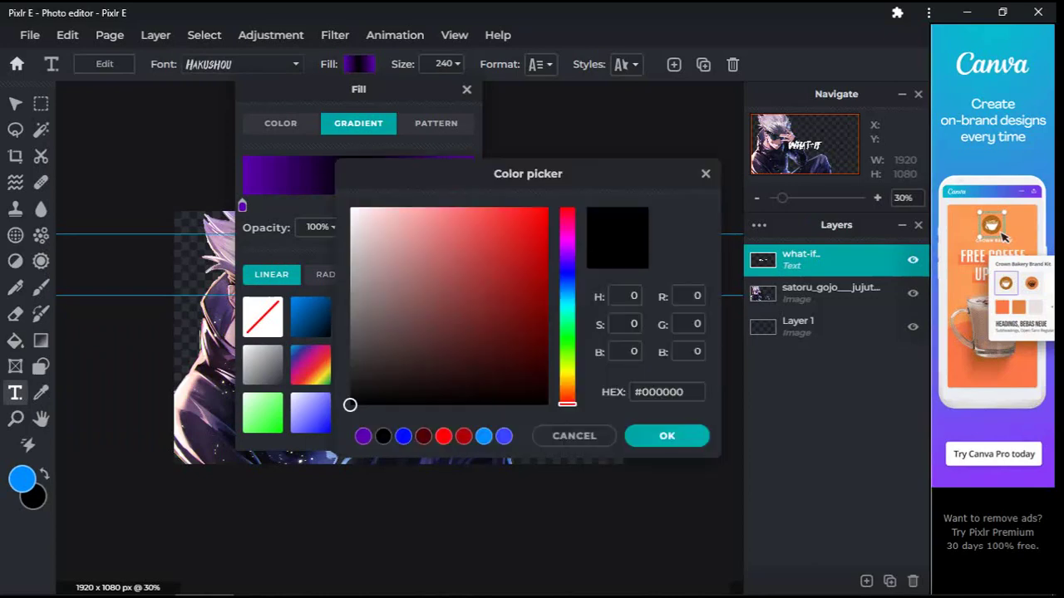
click(364, 436)
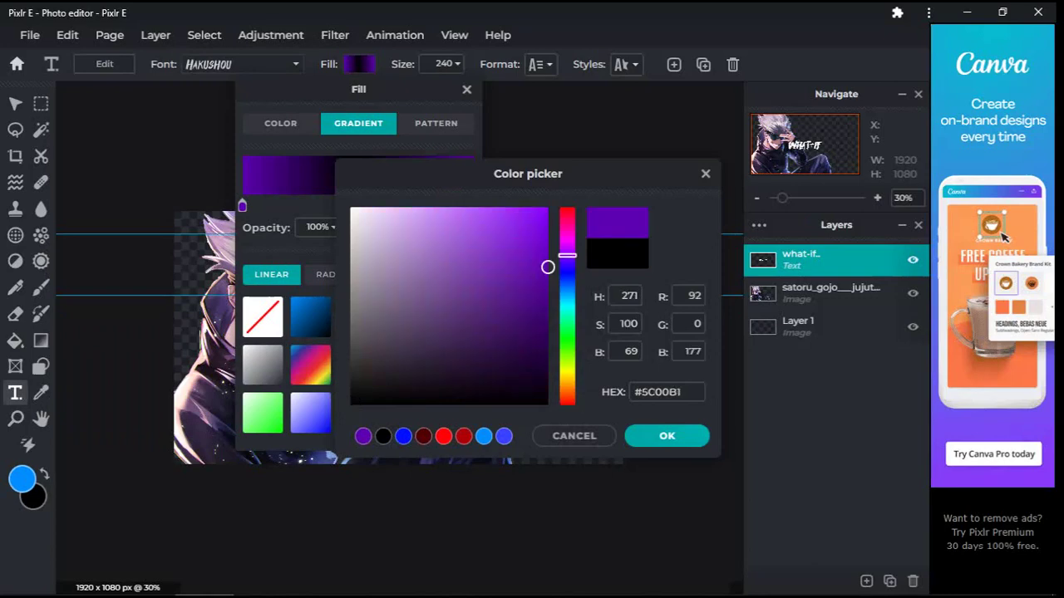
mouse_move(476, 211)
mouse_down()
mouse_move(548, 207)
mouse_move(480, 206)
mouse_up()
click(667, 436)
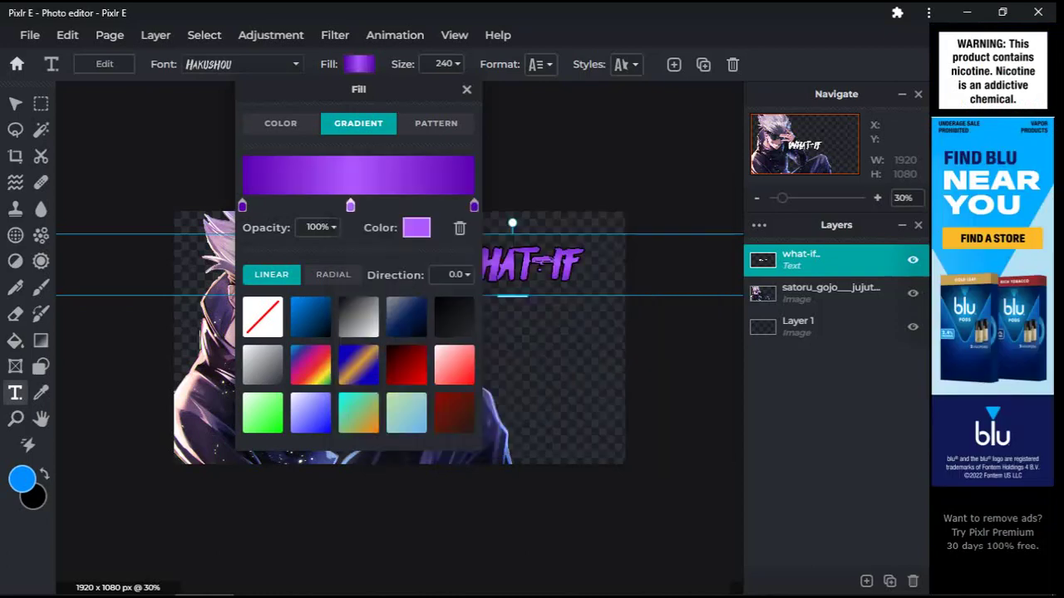
click(576, 348)
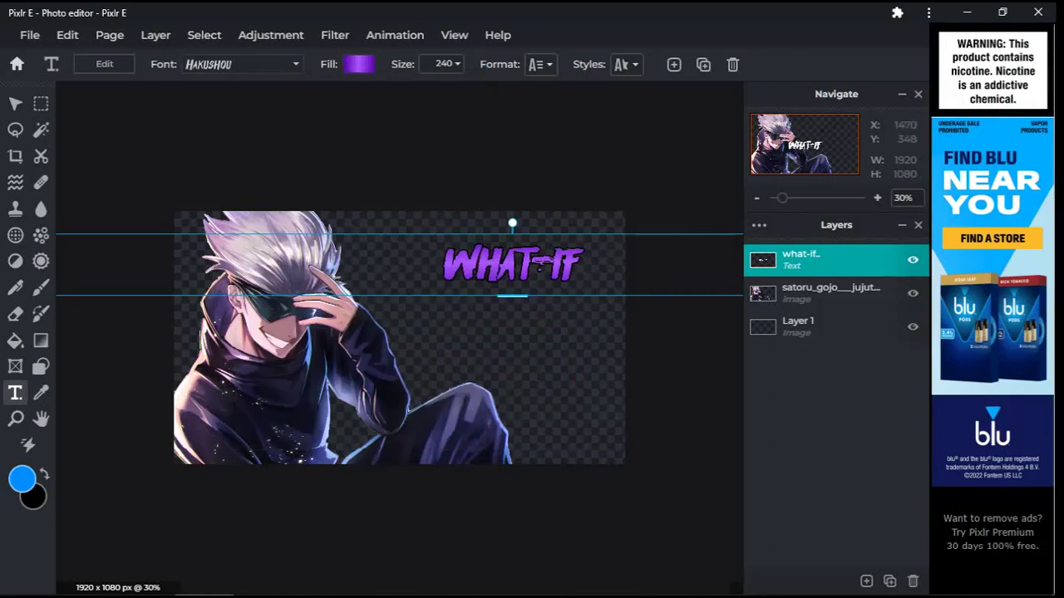
scroll(548, 261, up, 1)
scroll(559, 259, up, 2)
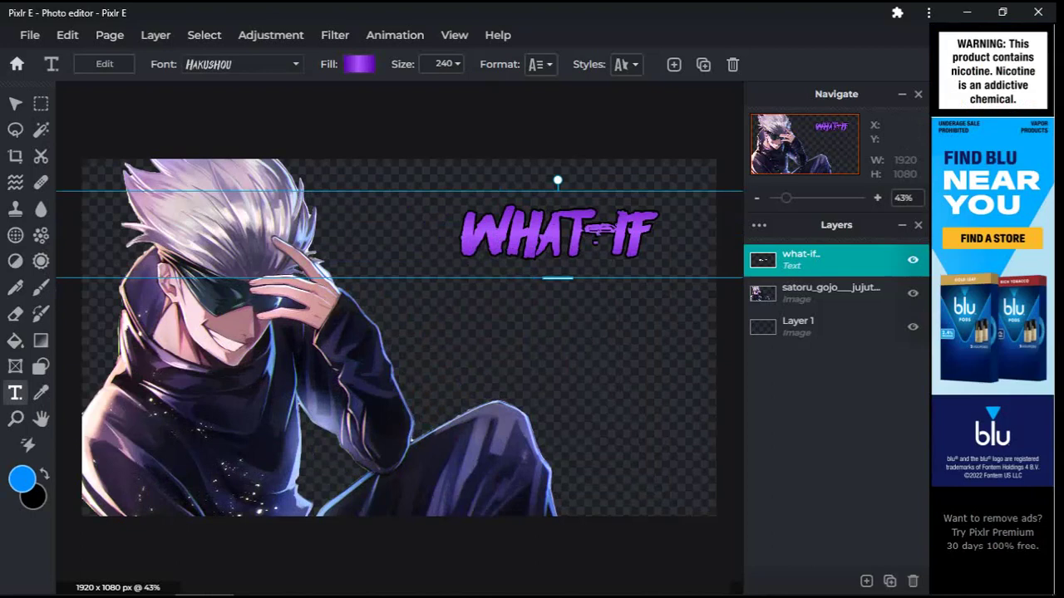
Duplicate the what-if text layer and change the copy's wording to LUFFY.
key(ctrl+shift+d)
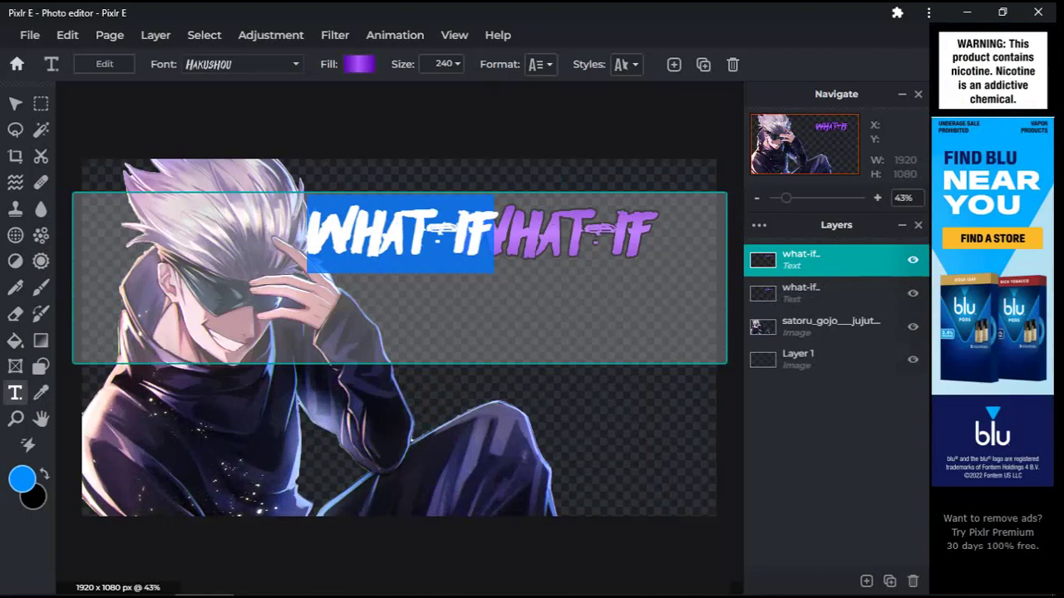
text(LUFFY)
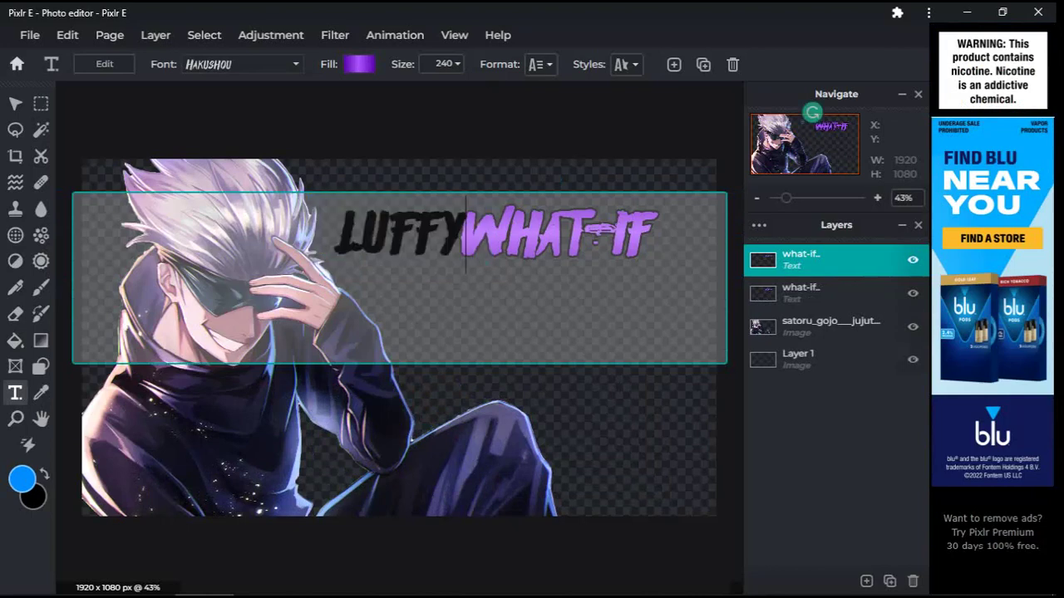
key(Escape)
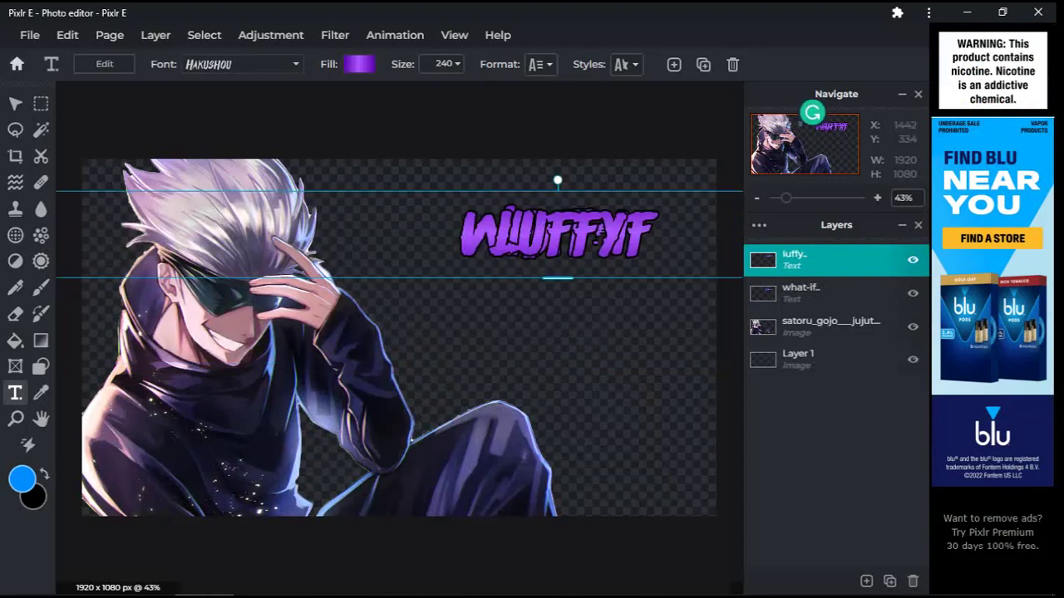
Enlarge the LUFFY text to size 424 and stack it closely beneath the what-if text, raising what-if slightly to reduce the overlap.
drag(558, 277, 561, 343)
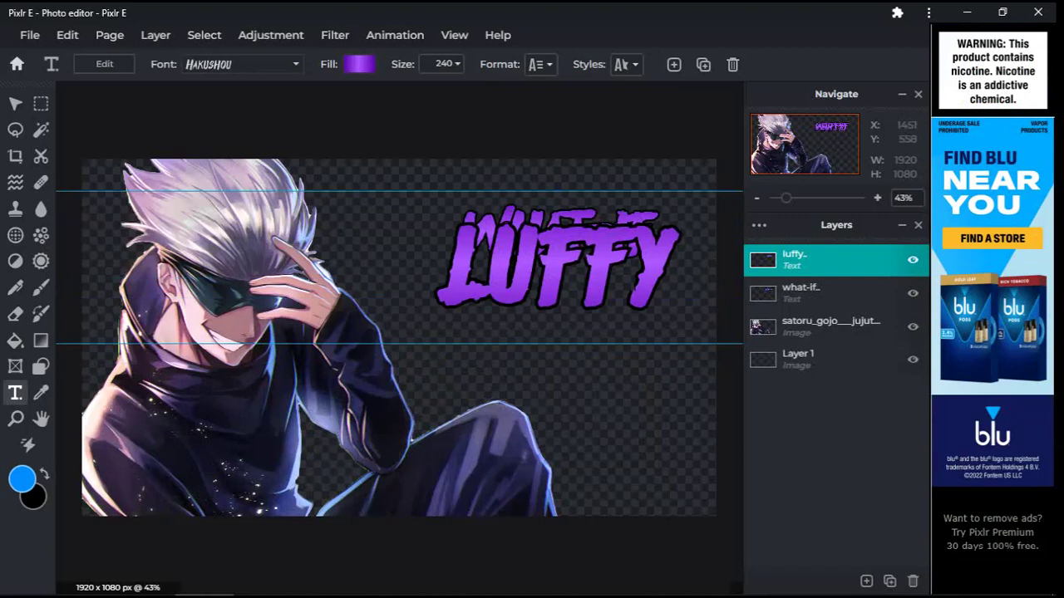
drag(584, 276, 585, 290)
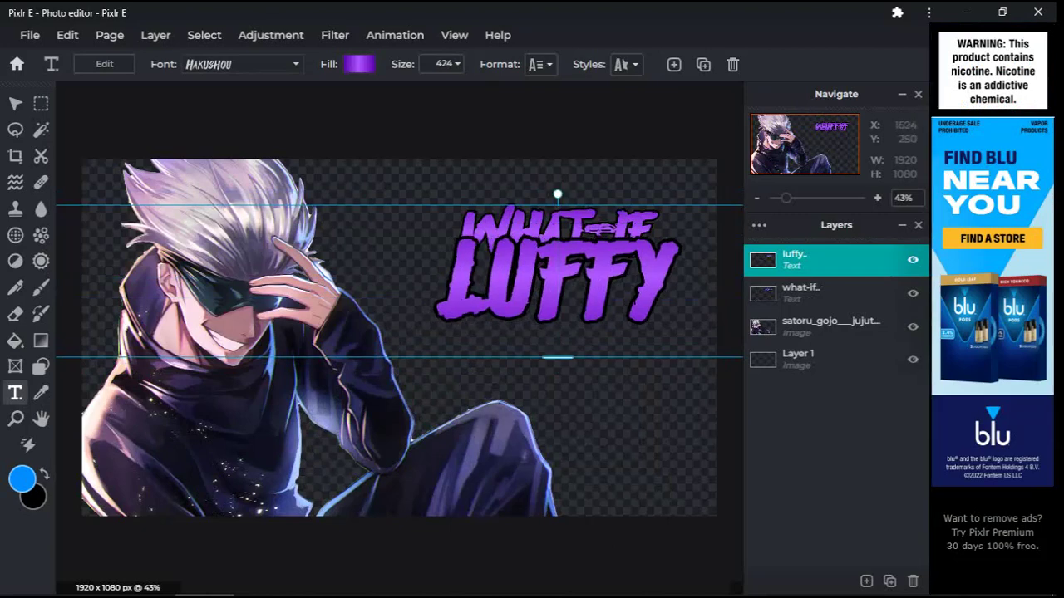
click(641, 199)
drag(641, 200, 641, 205)
click(641, 209)
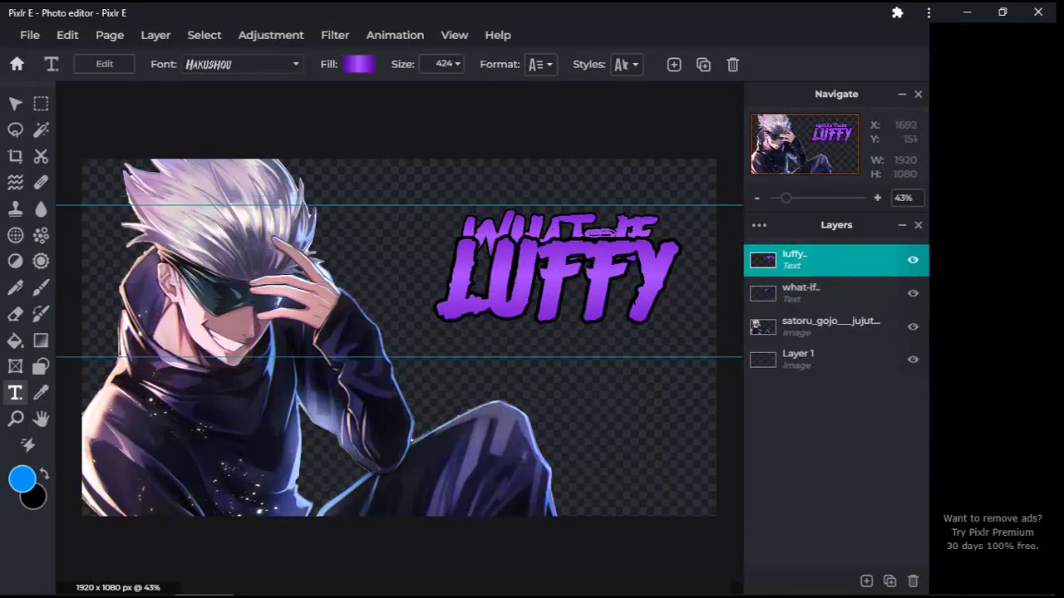
click(645, 204)
drag(650, 199, 651, 186)
click(609, 270)
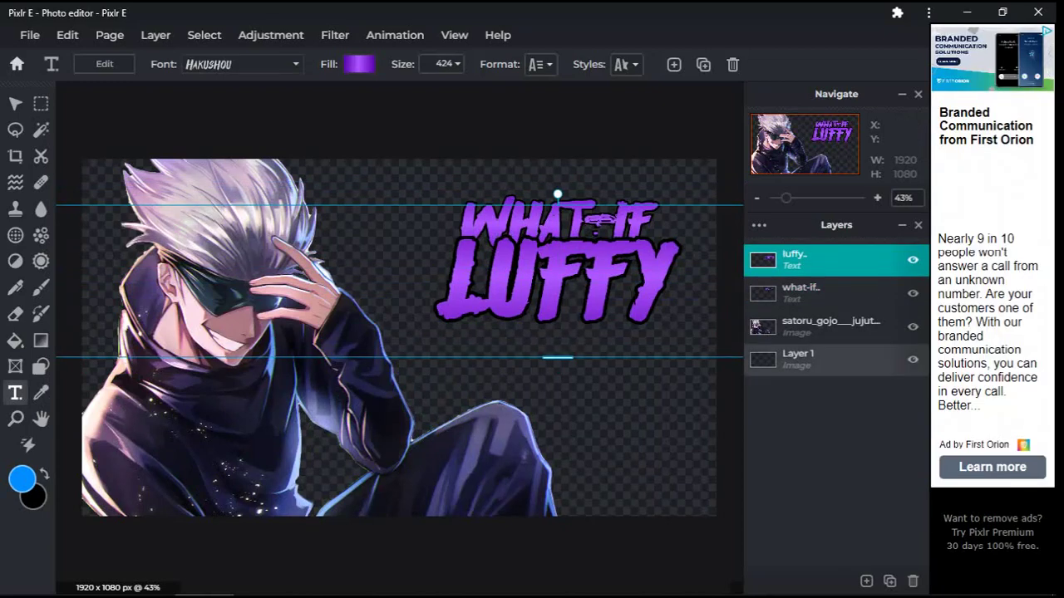
drag(617, 298, 611, 296)
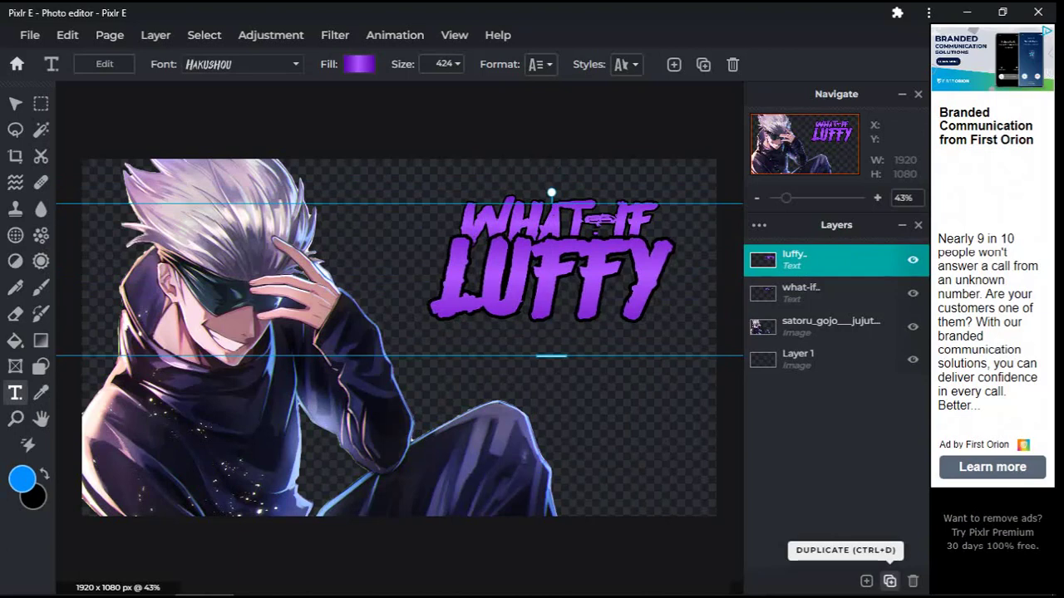
Duplicate the LUFFY text layer and change the copy's wording to Was.
click(889, 581)
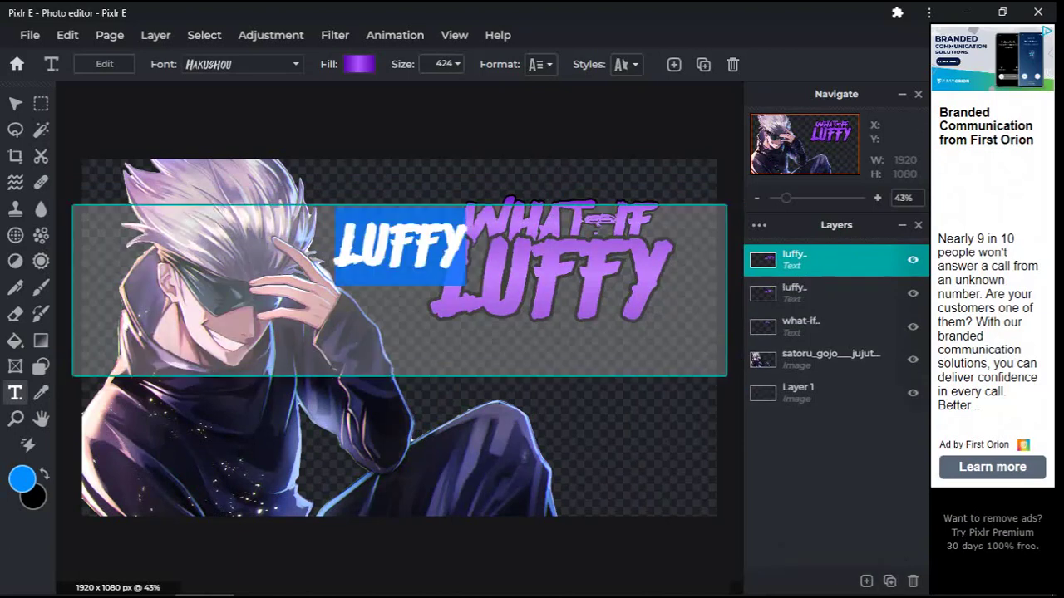
text(Was)
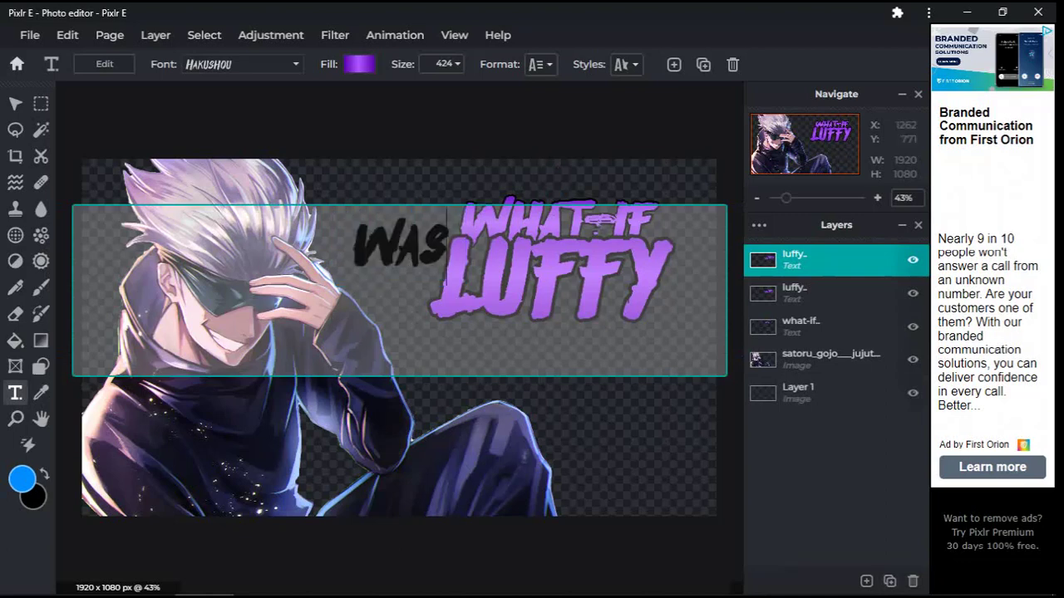
click(499, 414)
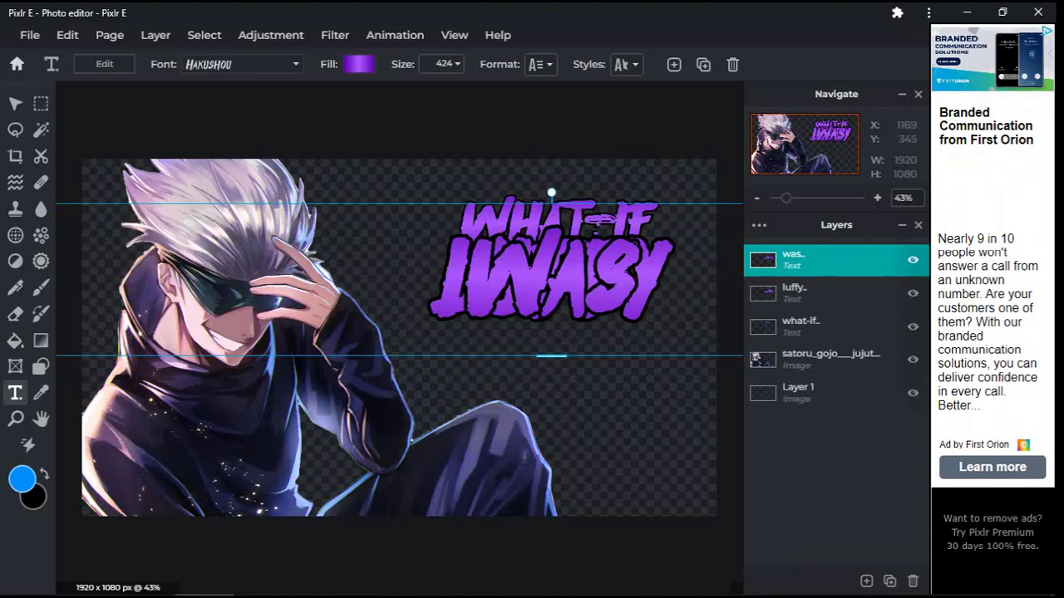
Shrink the Was text to size 226 and center it over the lower edge of LUFFY.
drag(552, 260, 553, 318)
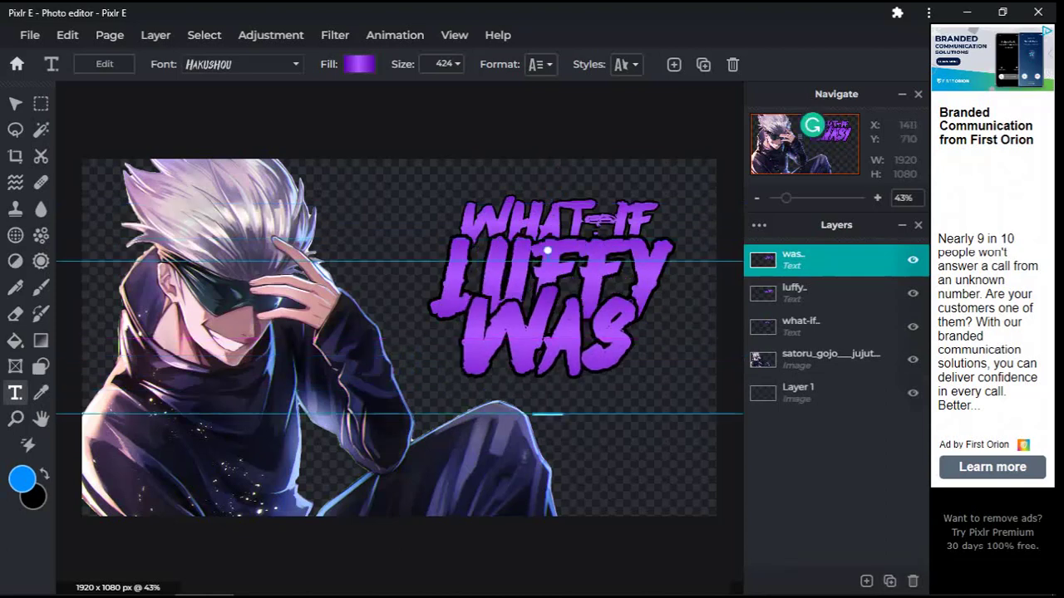
drag(547, 393, 568, 343)
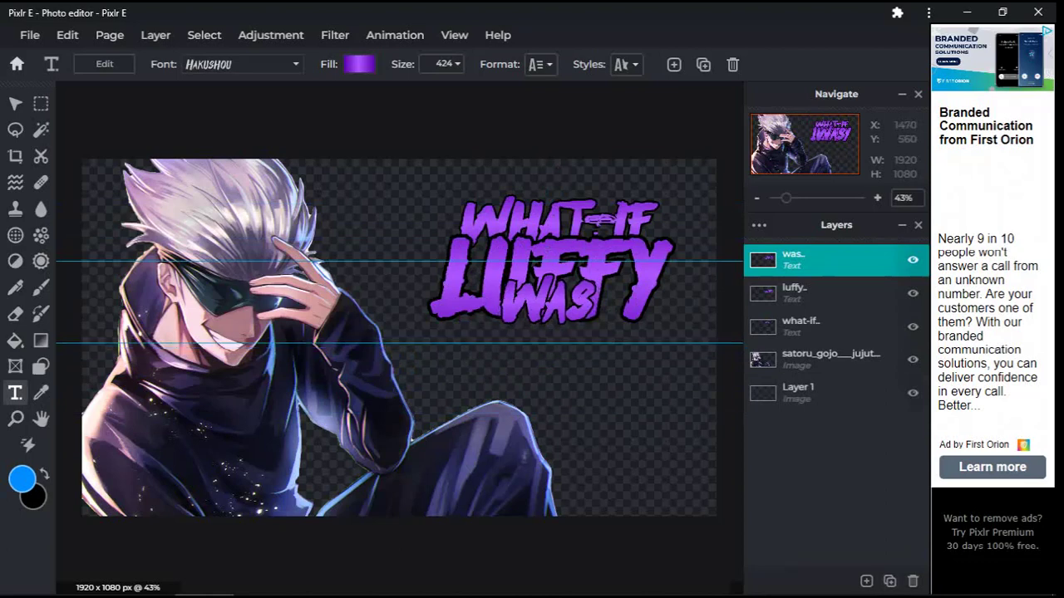
drag(568, 343, 570, 356)
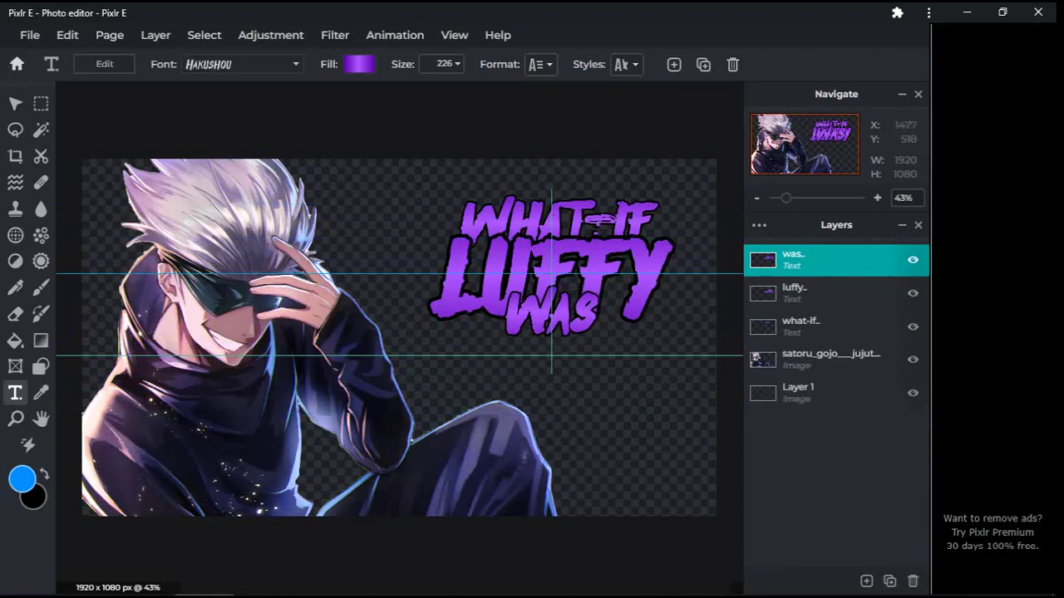
drag(570, 330, 553, 318)
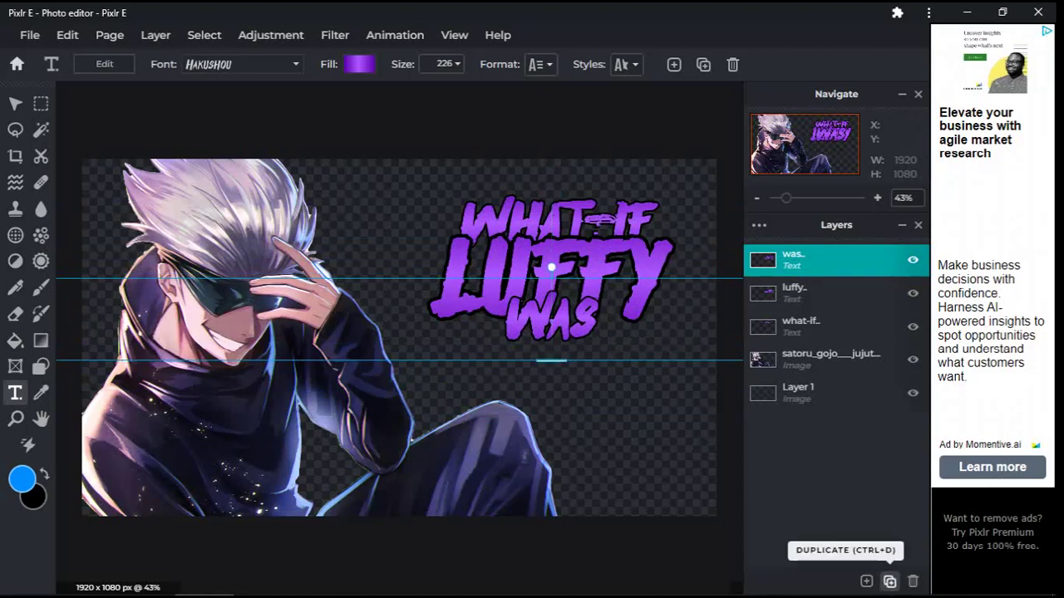
Duplicate the Was text layer, move the copy below the original, and change its wording to GOJO's.
click(889, 581)
drag(563, 328, 563, 379)
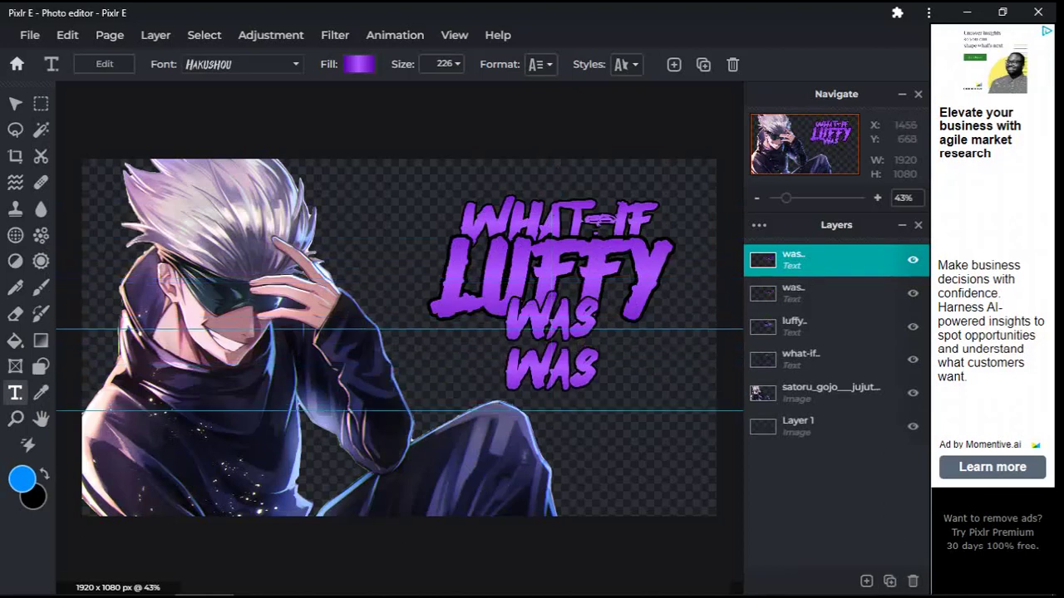
double_click(563, 379)
key(ctrl+a)
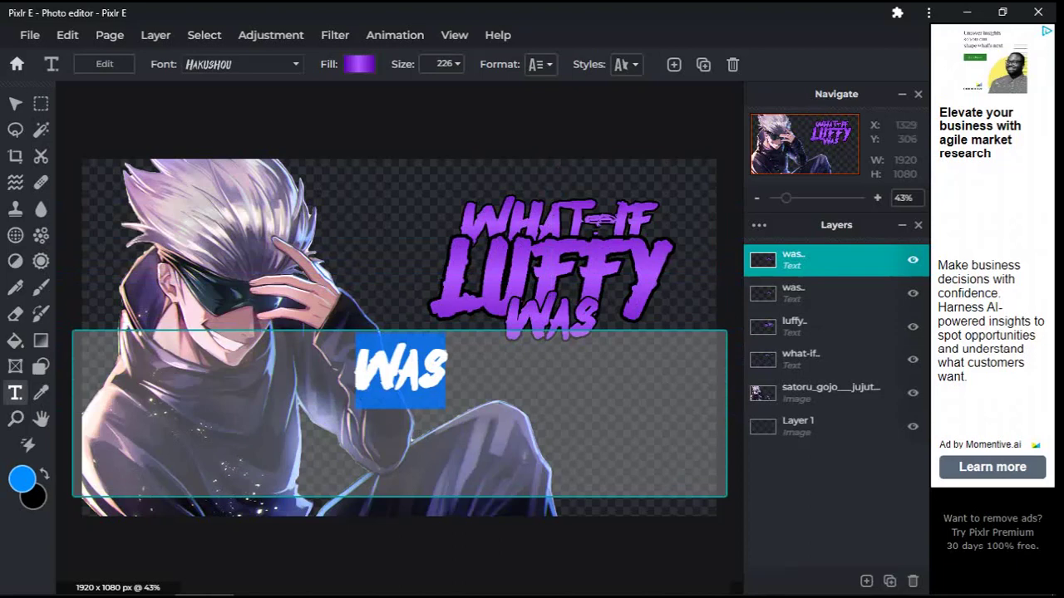
text(G)
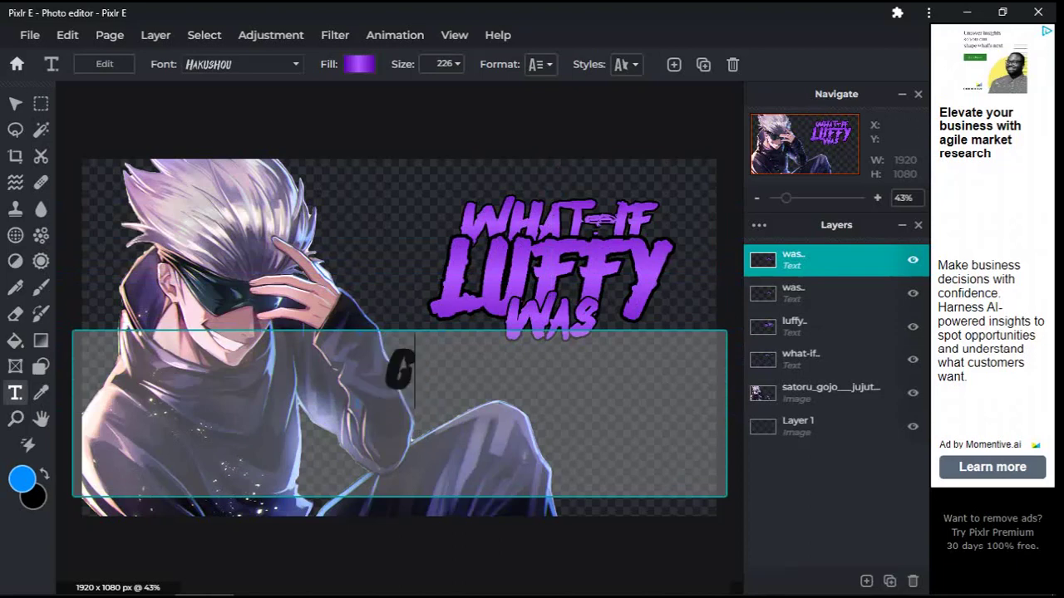
text(OJO)
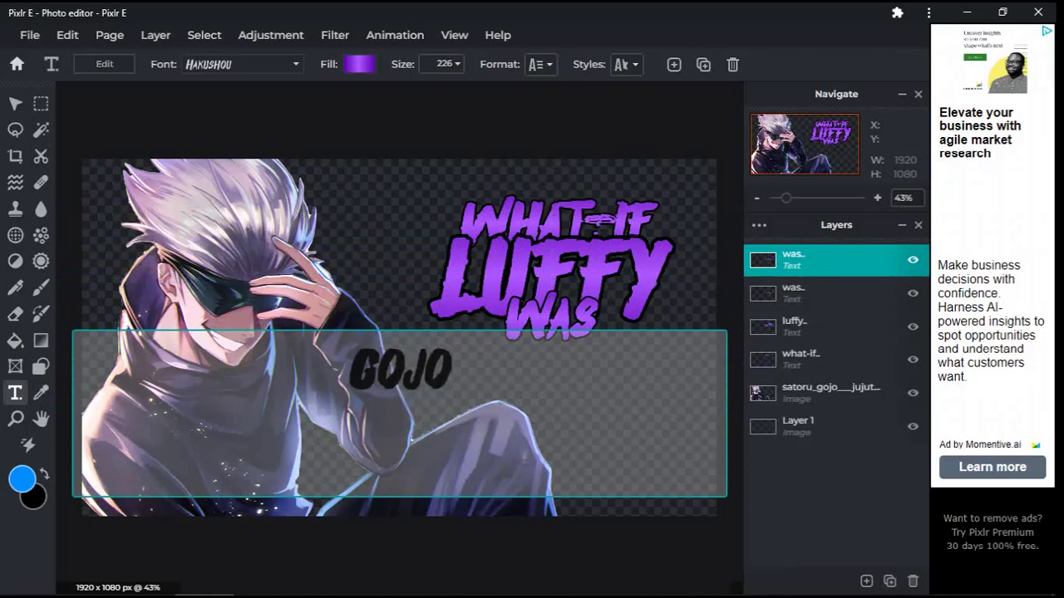
text('s)
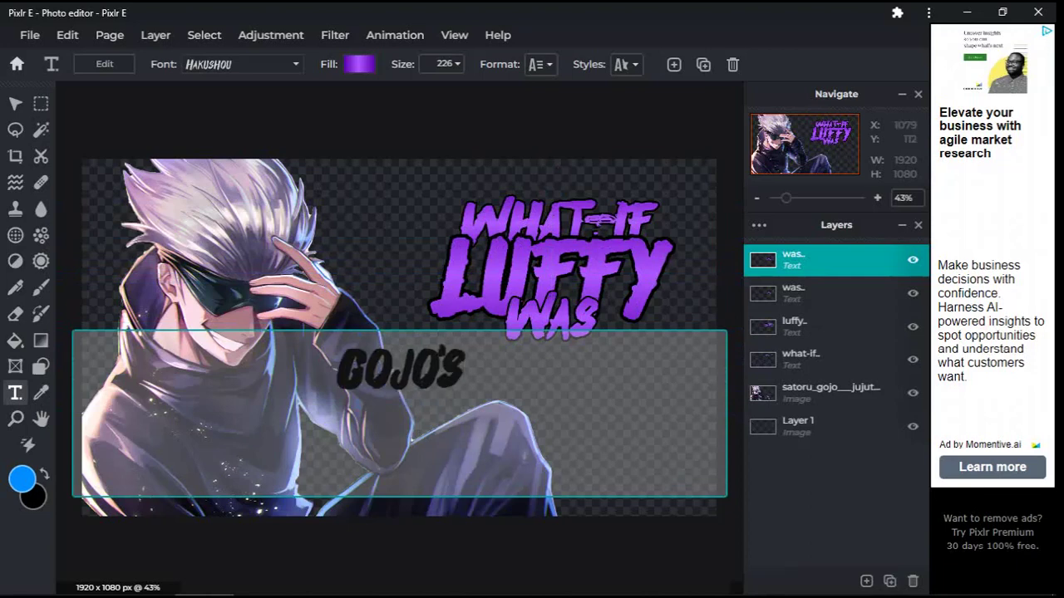
Enlarge the GOJO's text to size 458 and tuck it beneath the Was text, with its layer ordered below the Was layer.
drag(391, 381, 573, 493)
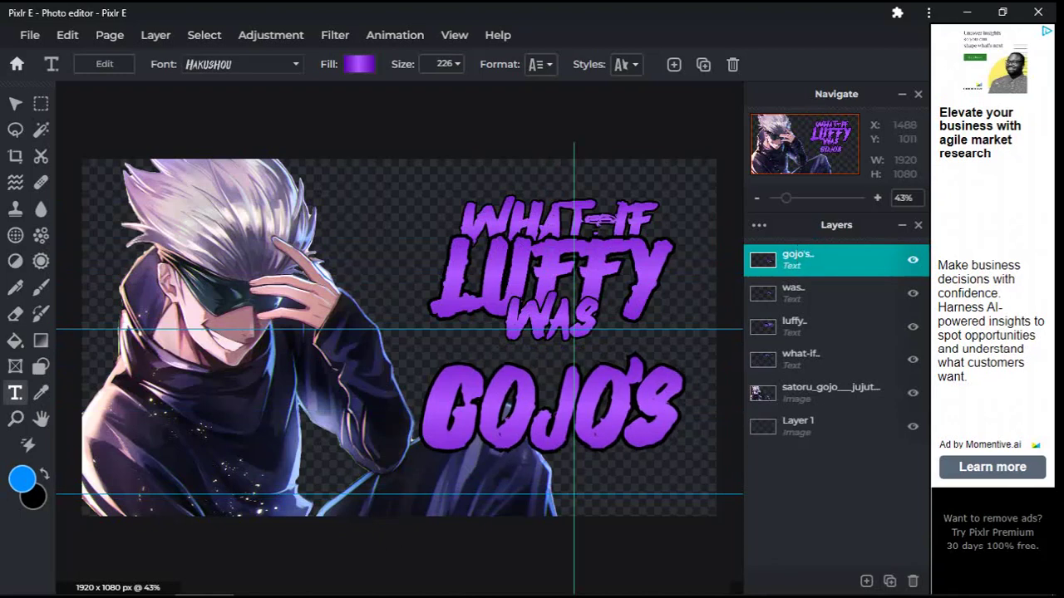
drag(597, 419, 589, 379)
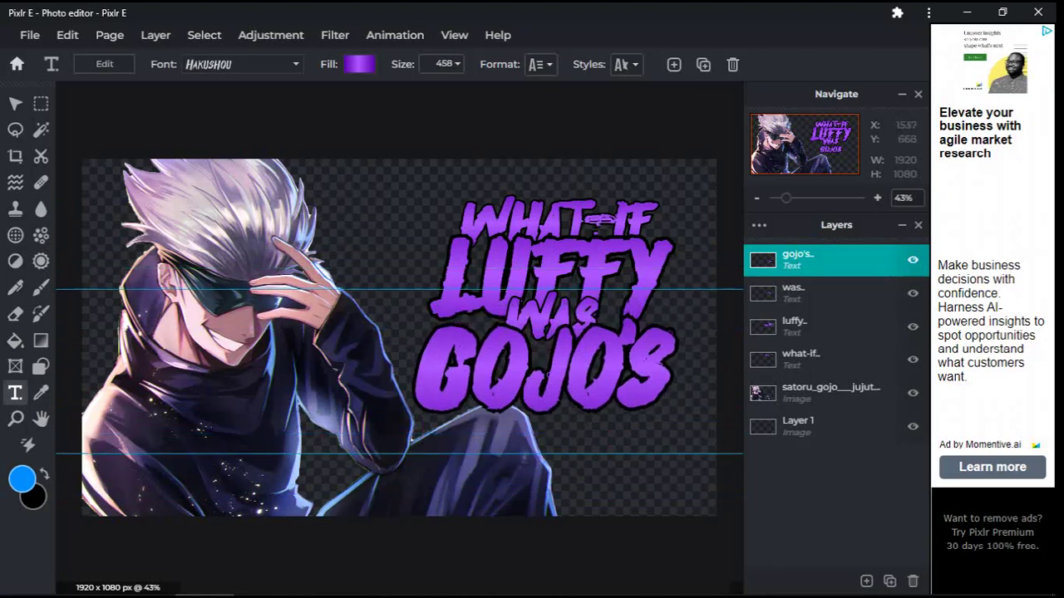
drag(832, 260, 831, 293)
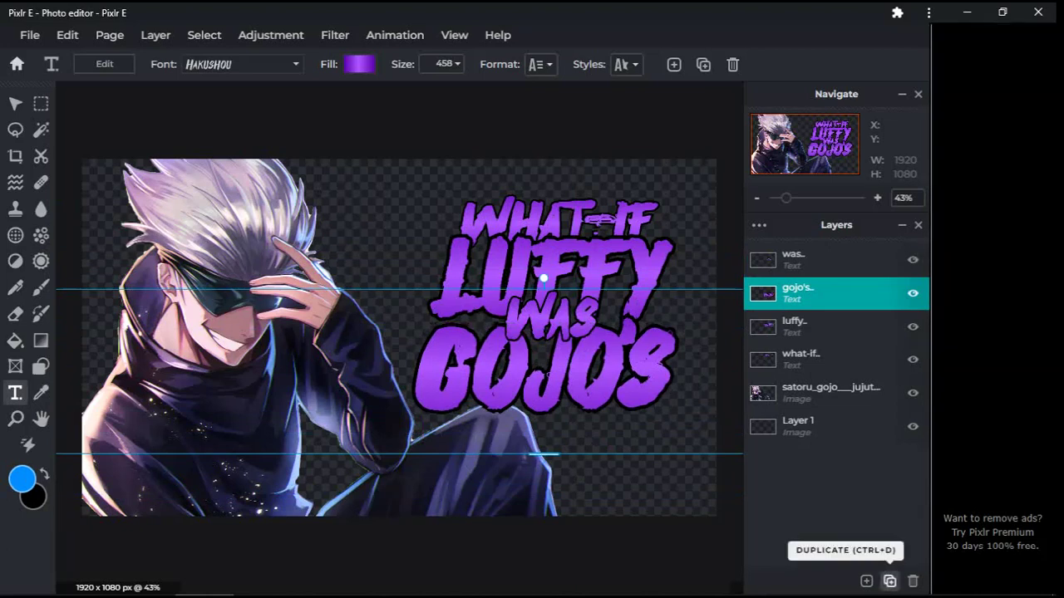
Duplicate the GOJO's text layer and change the copy's wording to REINCARNATION.
click(889, 581)
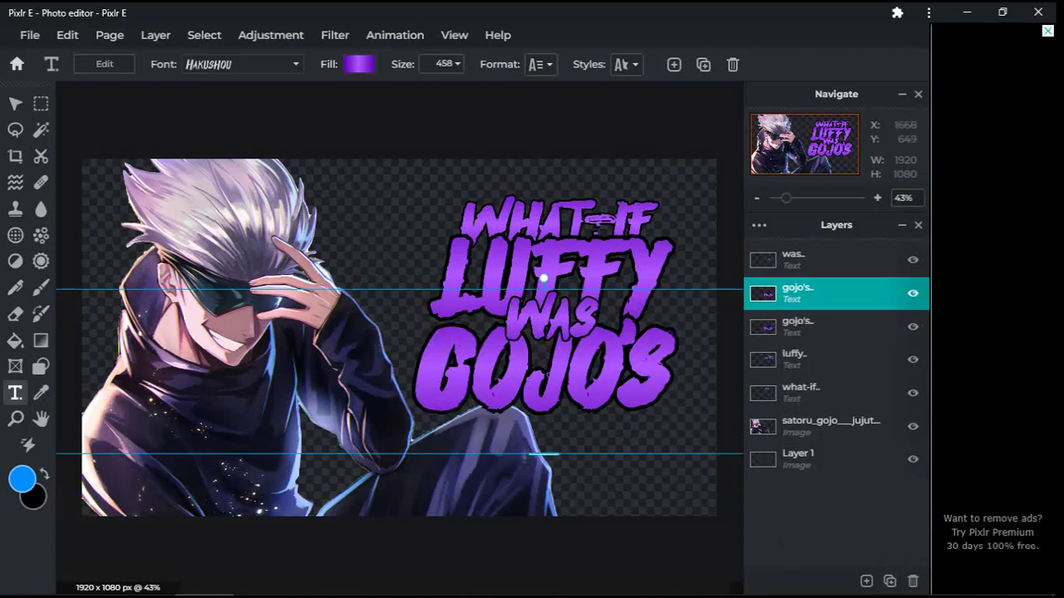
double_click(542, 283)
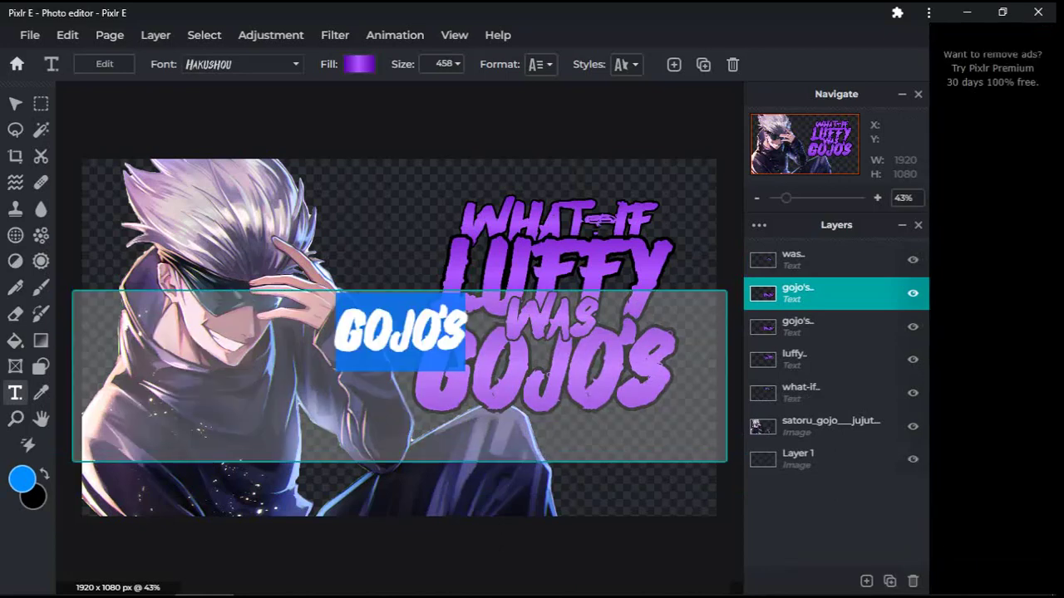
key(BackSpace)
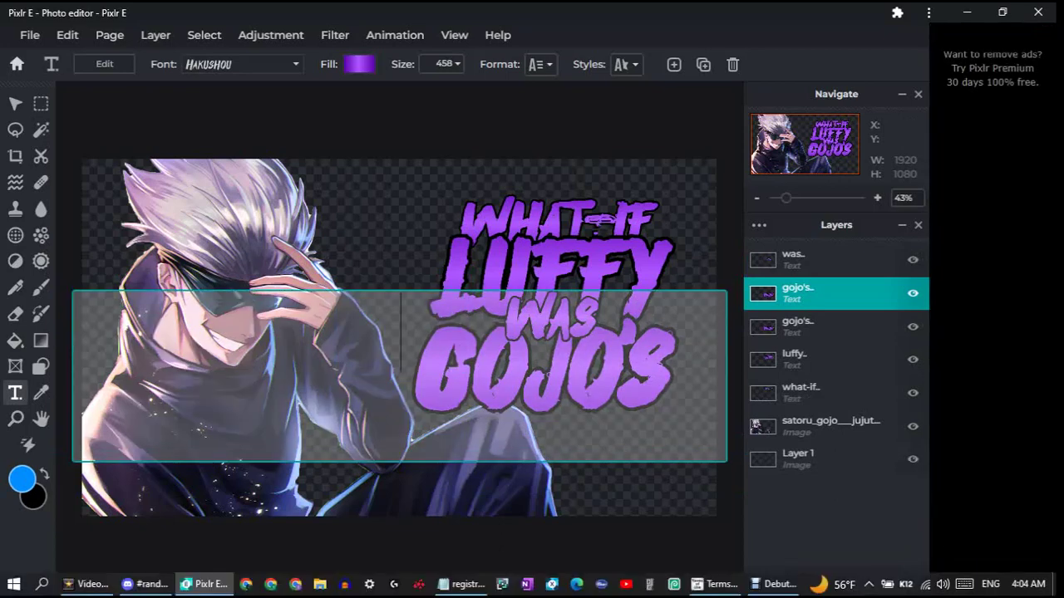
text(REI)
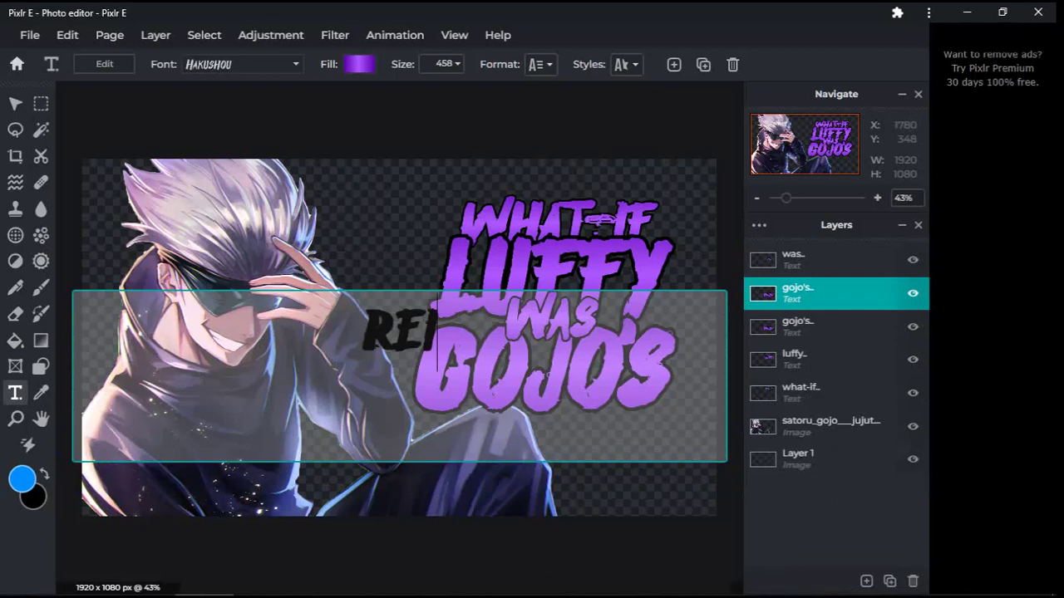
text(NCZ)
key(BackSpace)
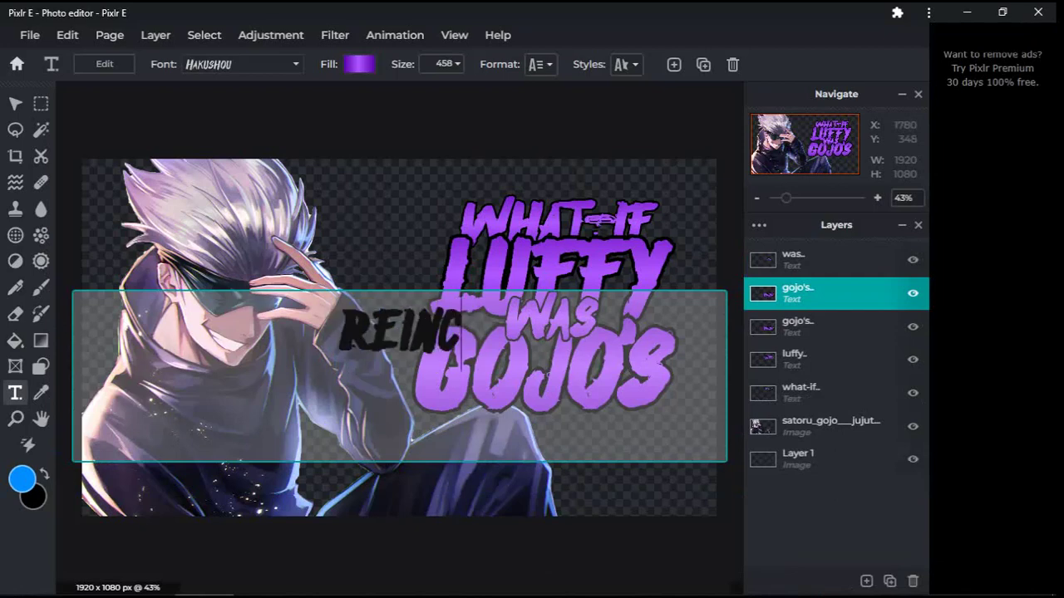
text(AR)
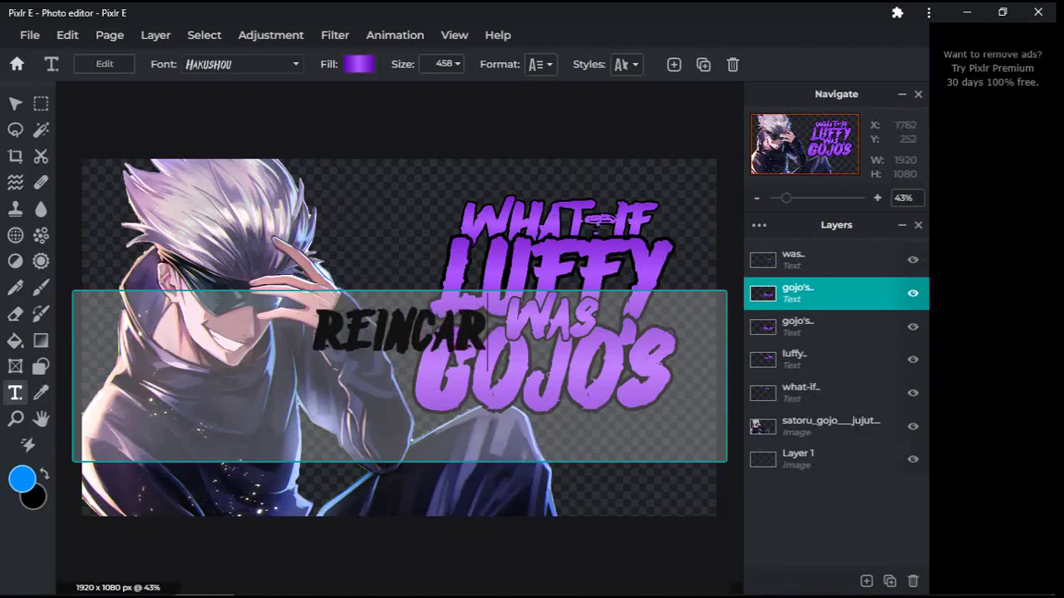
text(NATION)
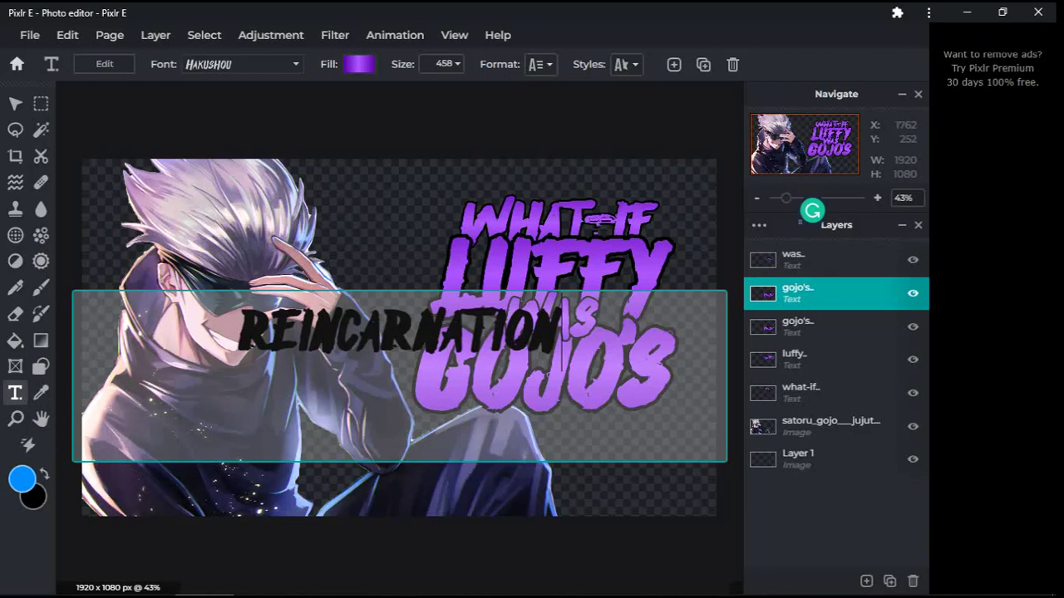
click(543, 278)
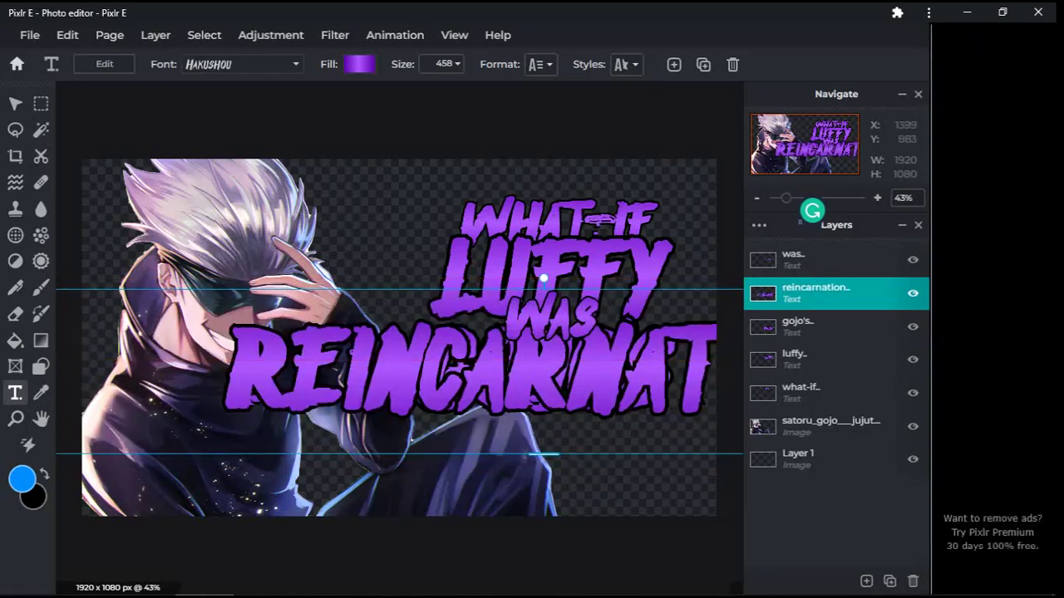
Shrink the REINCARNATION text to size 246 and place it directly beneath GOJO's as the title's last line.
drag(544, 451, 562, 377)
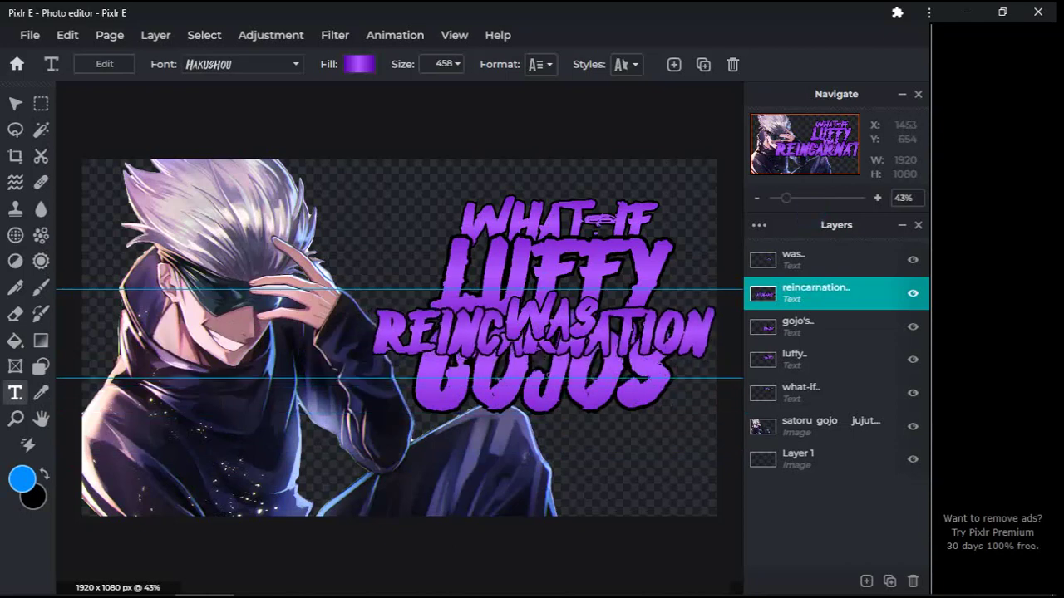
drag(559, 368, 553, 446)
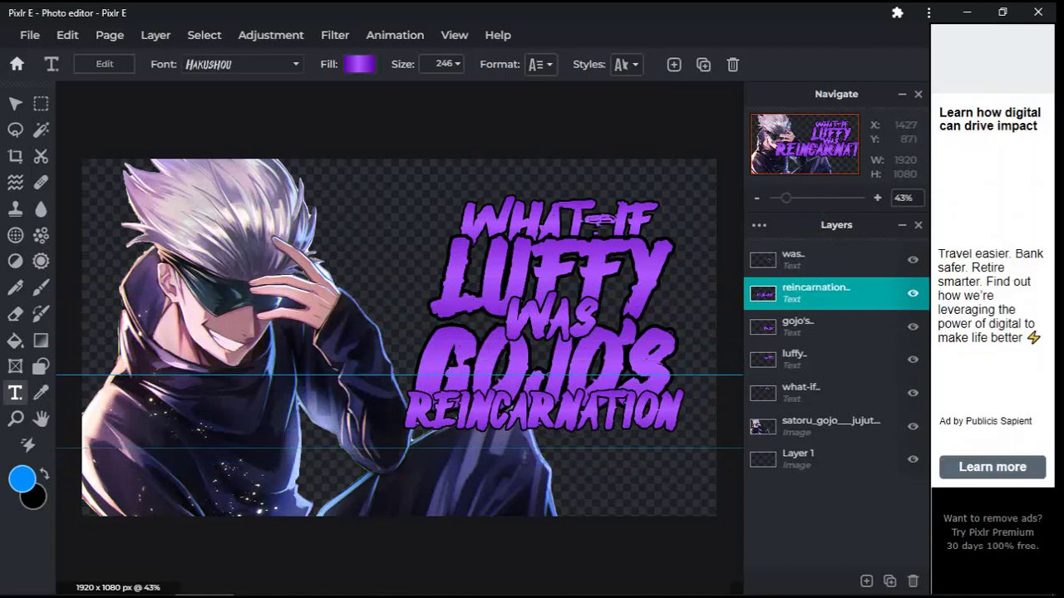
drag(559, 416, 559, 427)
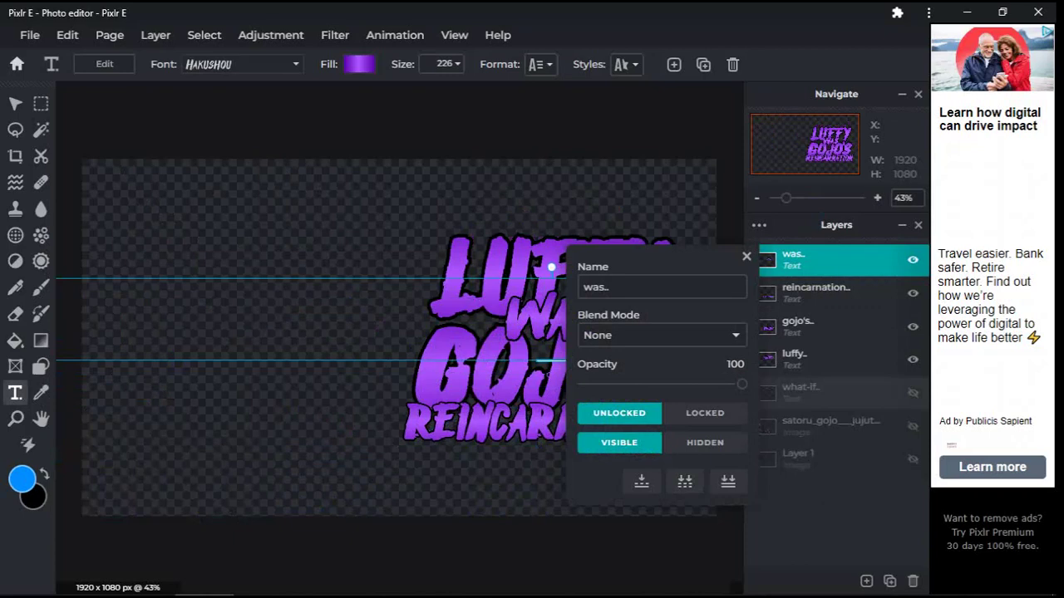
Show the What-if text with the other title lines, keep the Gojo render and Layer 1 hidden, and merge the visible text layers.
click(912, 393)
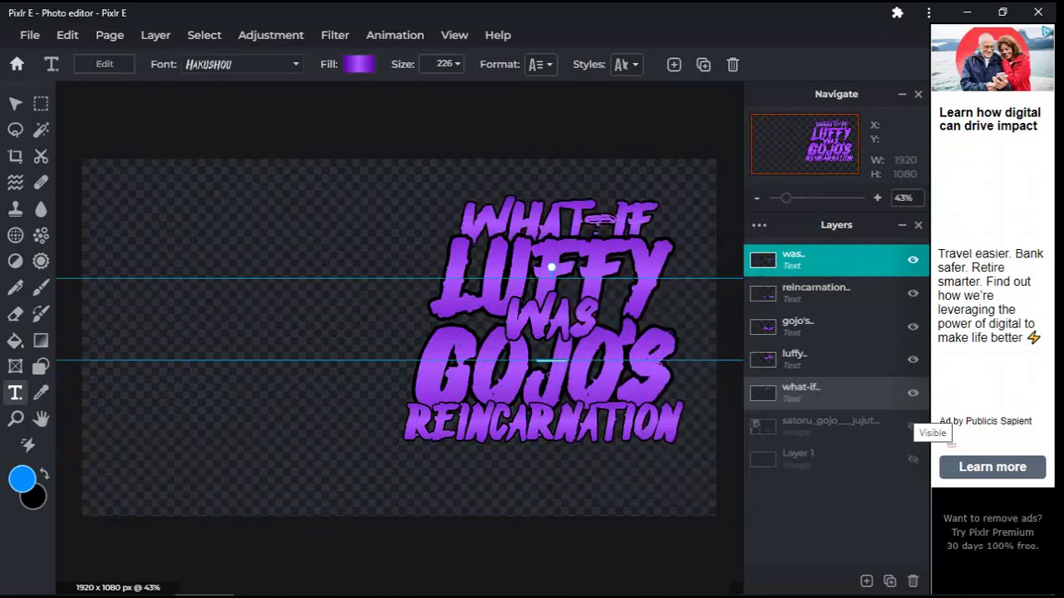
click(913, 426)
click(912, 459)
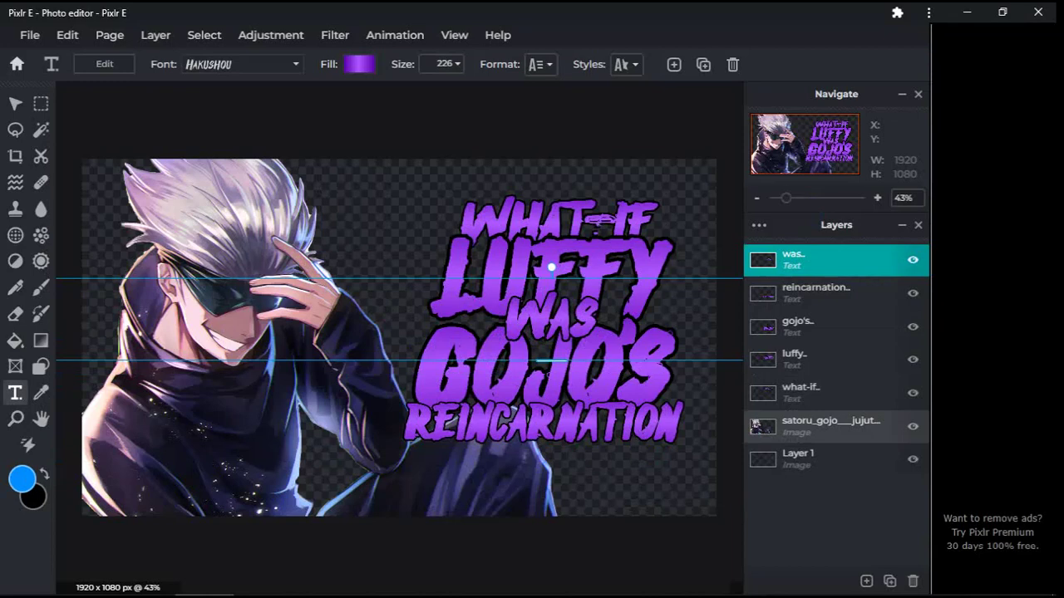
click(912, 425)
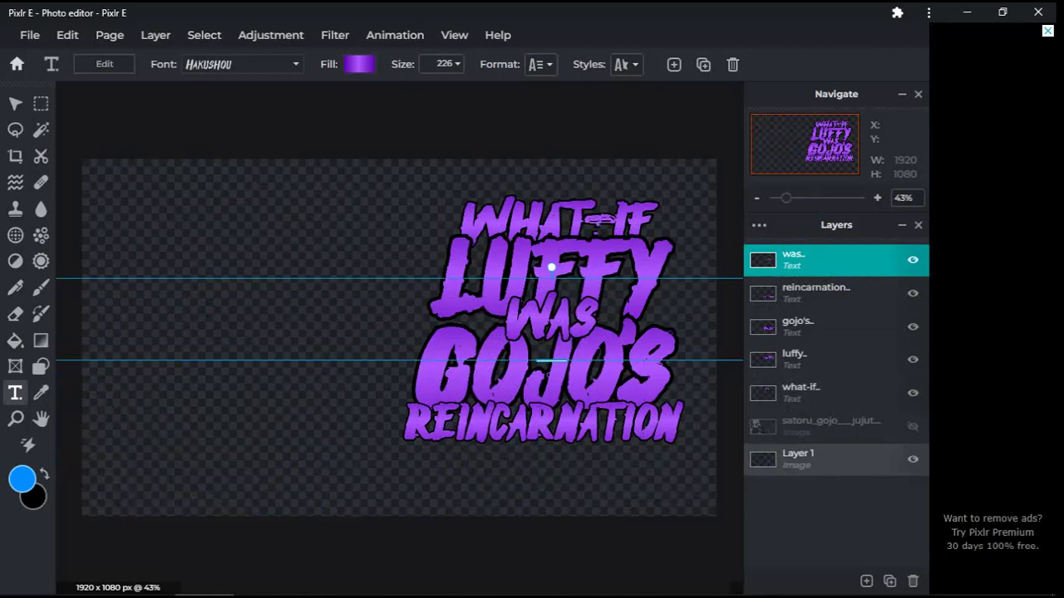
click(913, 458)
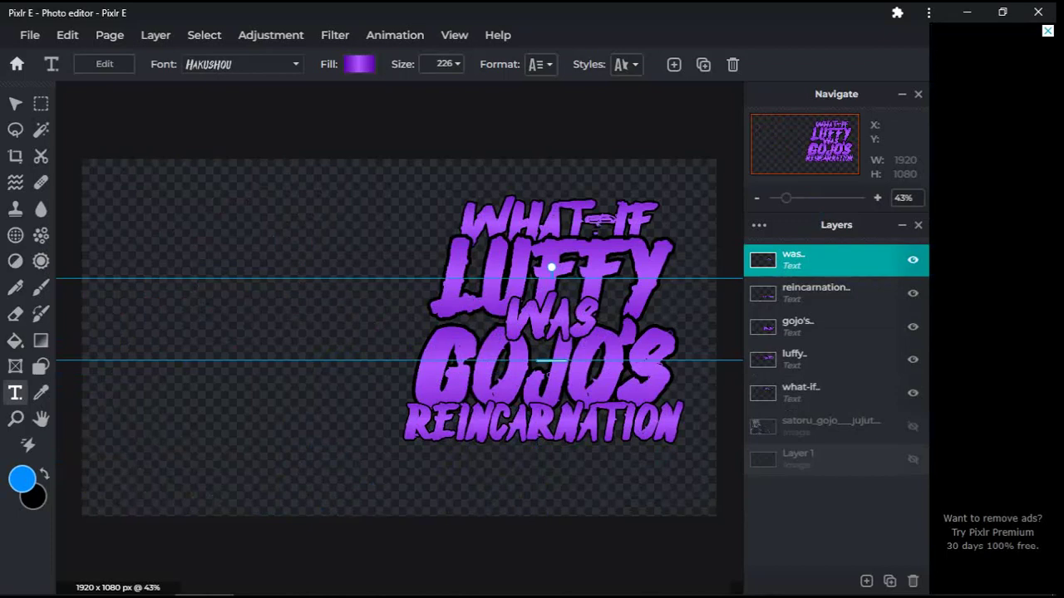
click(759, 225)
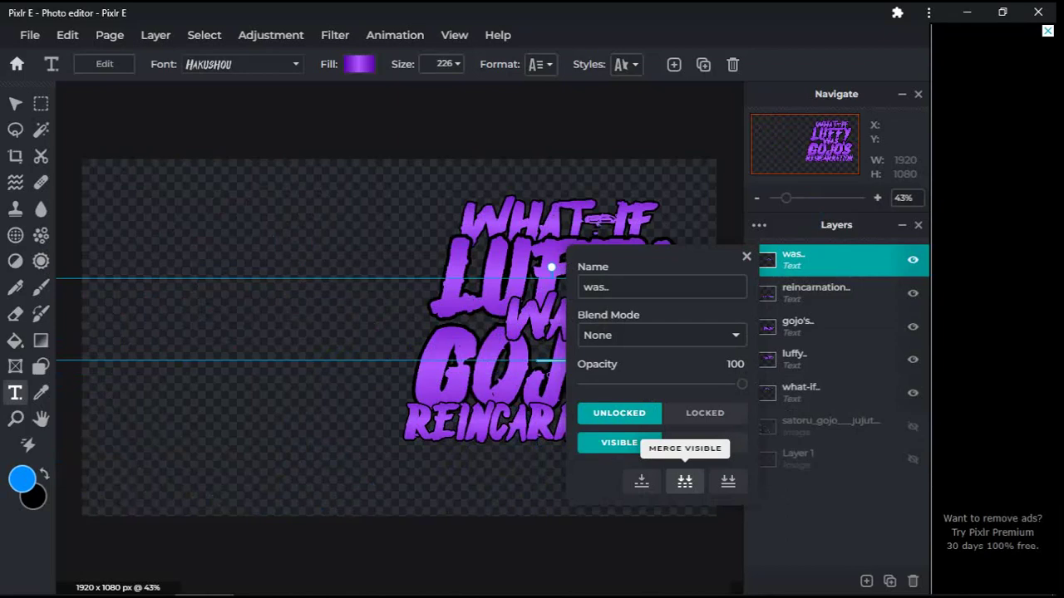
click(685, 481)
key(e)
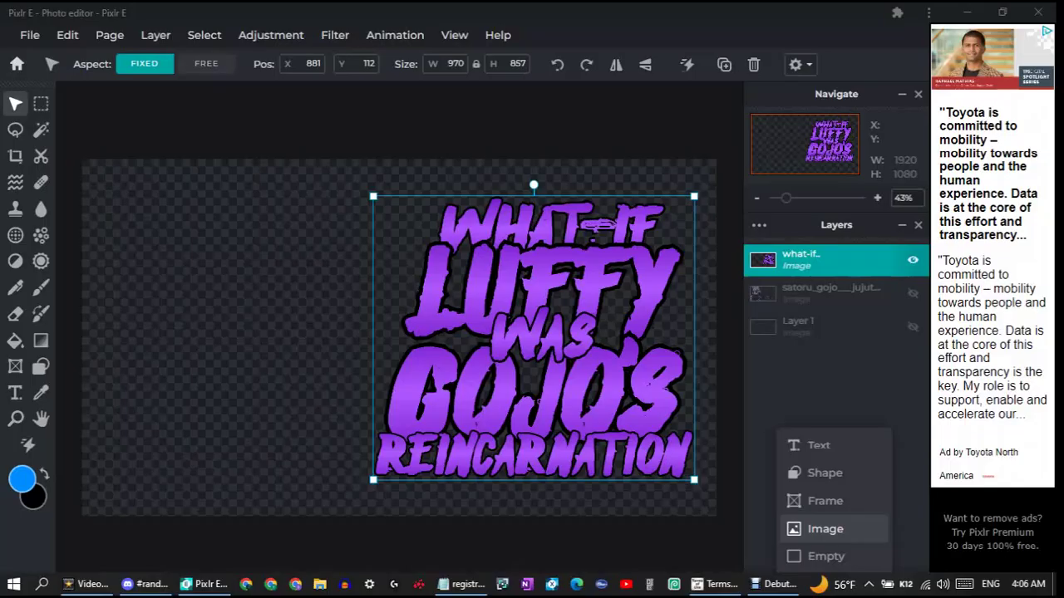
Add the black brush-stroke image whose file name starts with FA0DFC2E from the backgrounds folder as a new image layer.
click(826, 529)
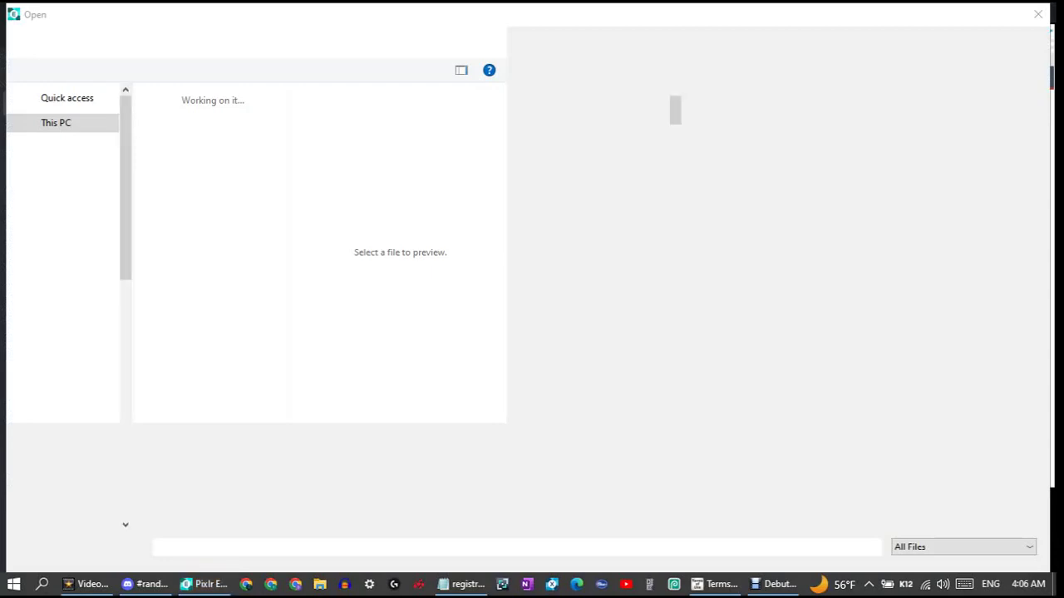
scroll(76, 129, up, 1)
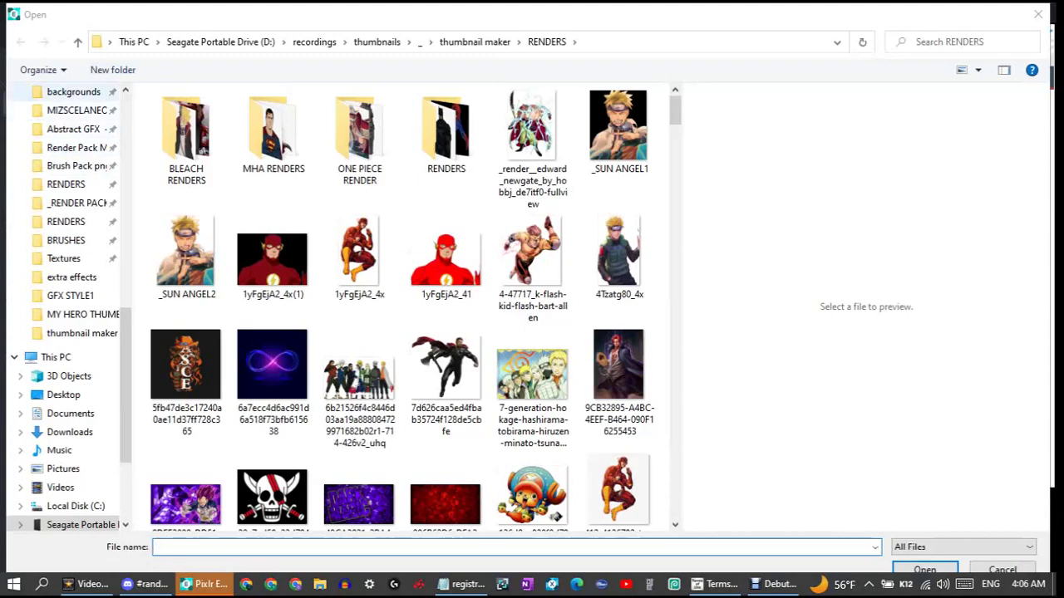
click(74, 91)
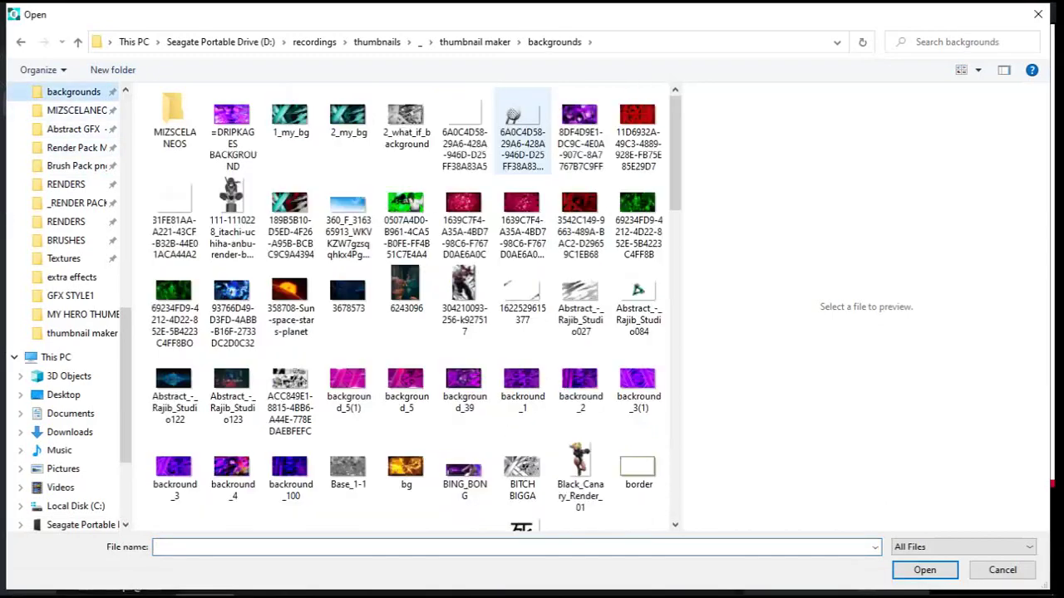
scroll(463, 216, down, 3)
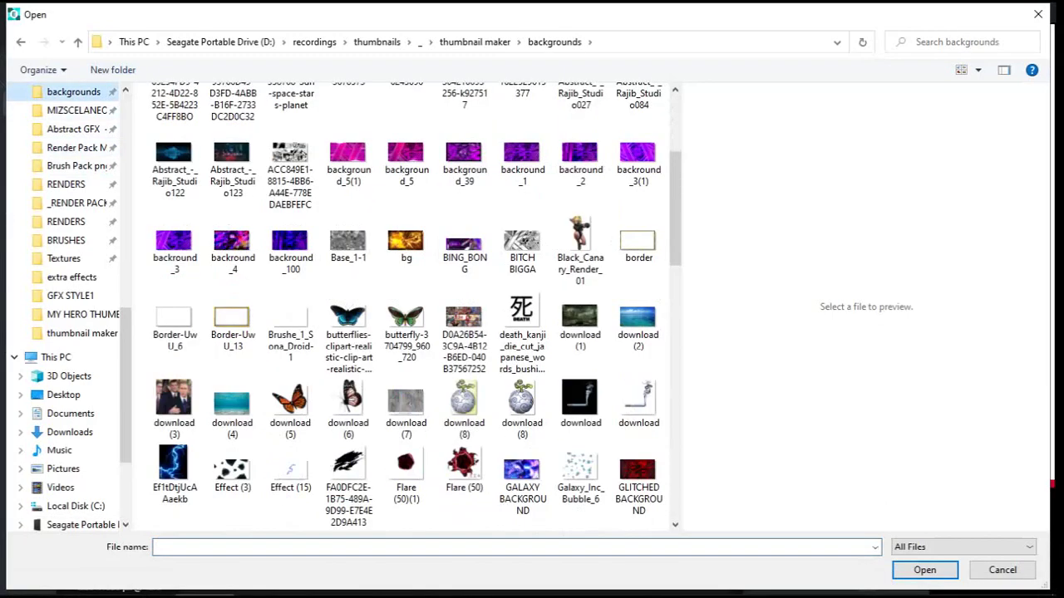
scroll(464, 141, up, 3)
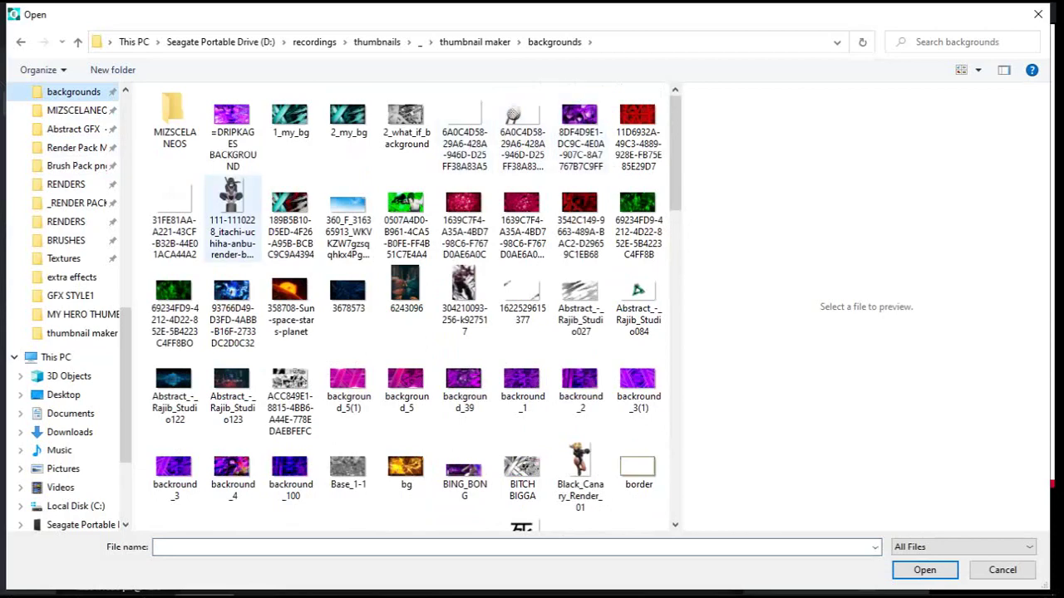
click(174, 221)
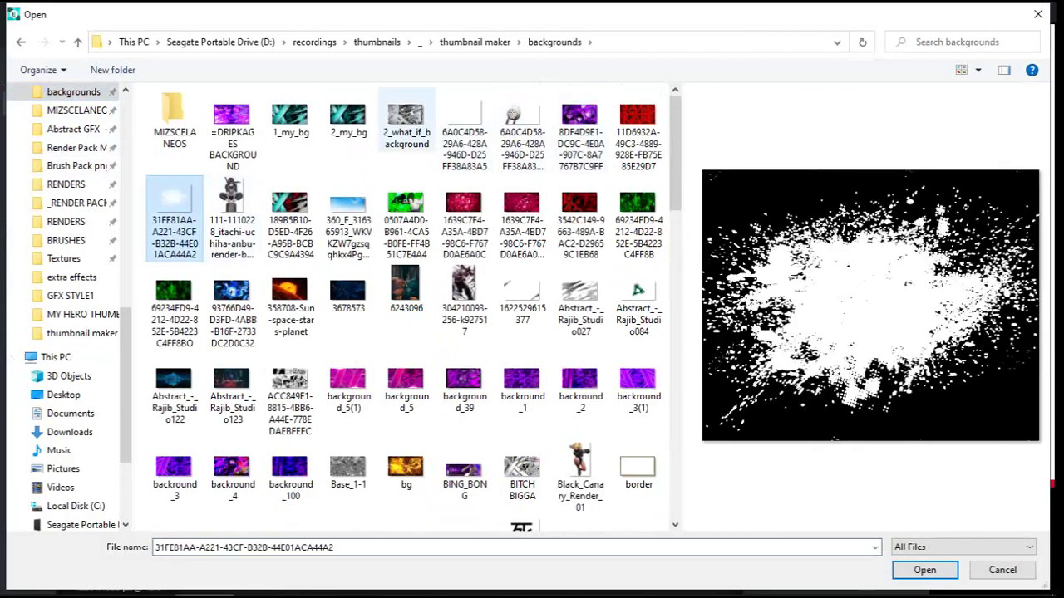
click(463, 130)
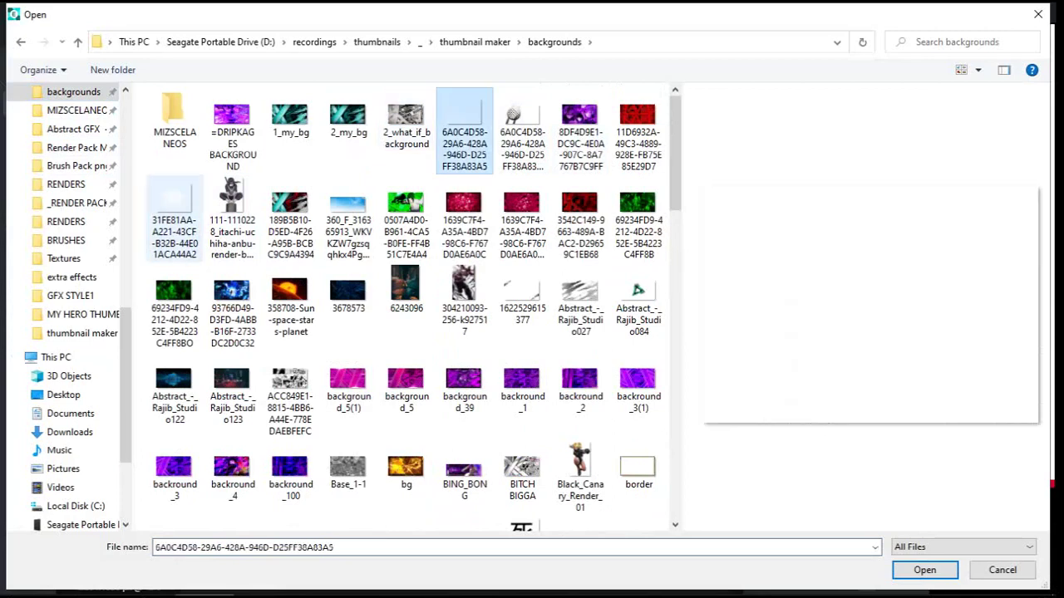
click(175, 216)
scroll(175, 216, down, 3)
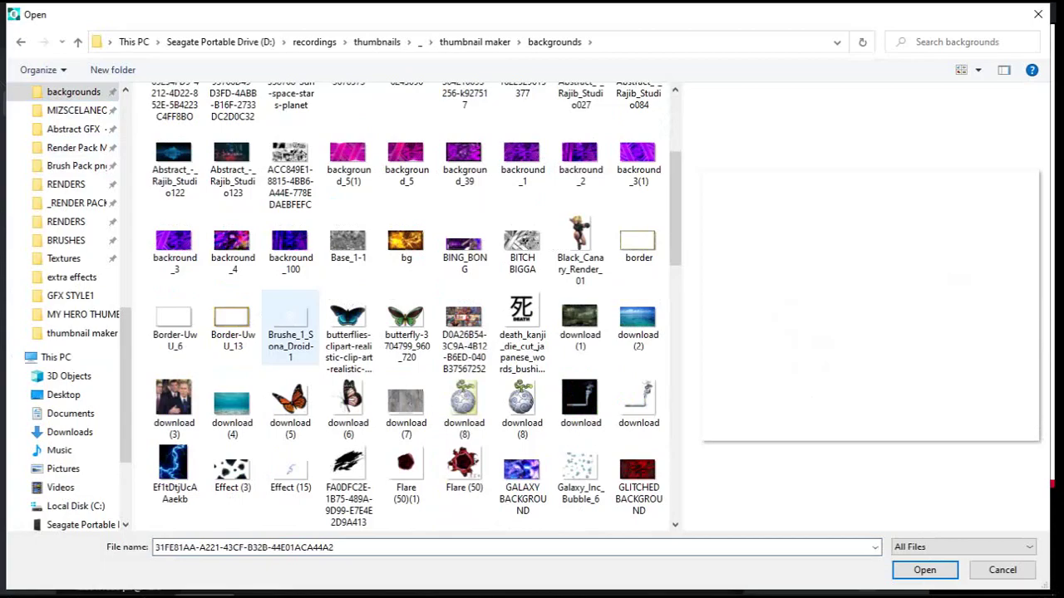
click(290, 327)
scroll(320, 332, down, 3)
double_click(348, 278)
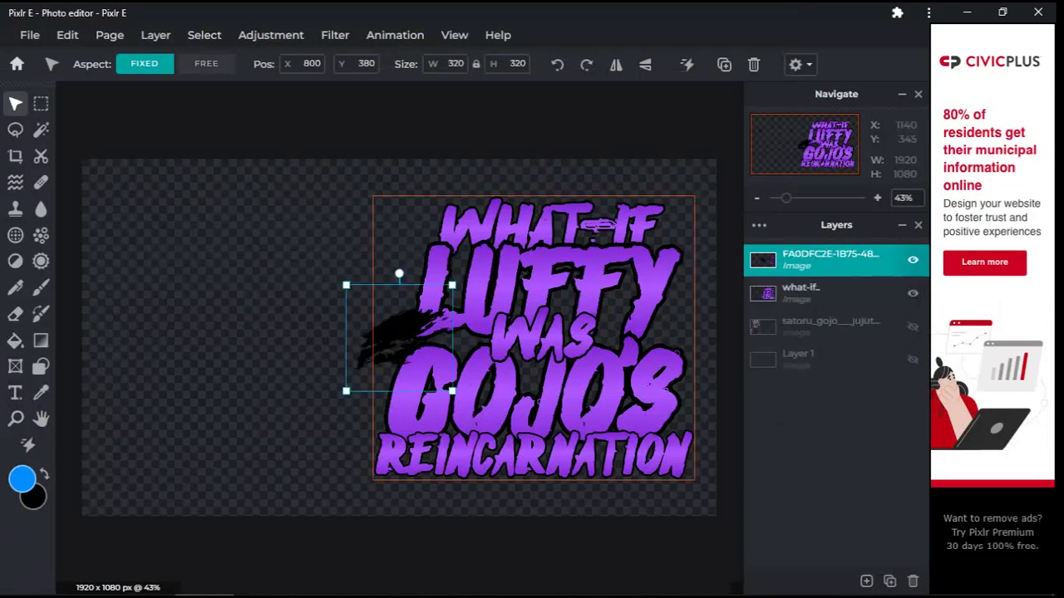
Enlarge the brush stroke to about 883 x 883 px over the title's upper half, and place a duplicate over its lower right.
drag(452, 285, 638, 98)
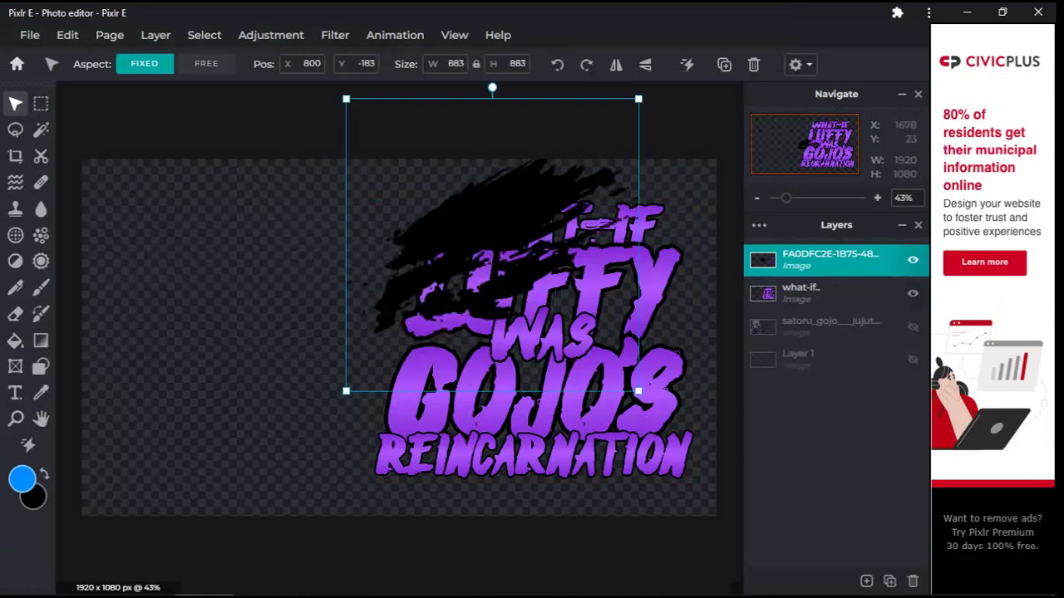
drag(491, 232, 512, 230)
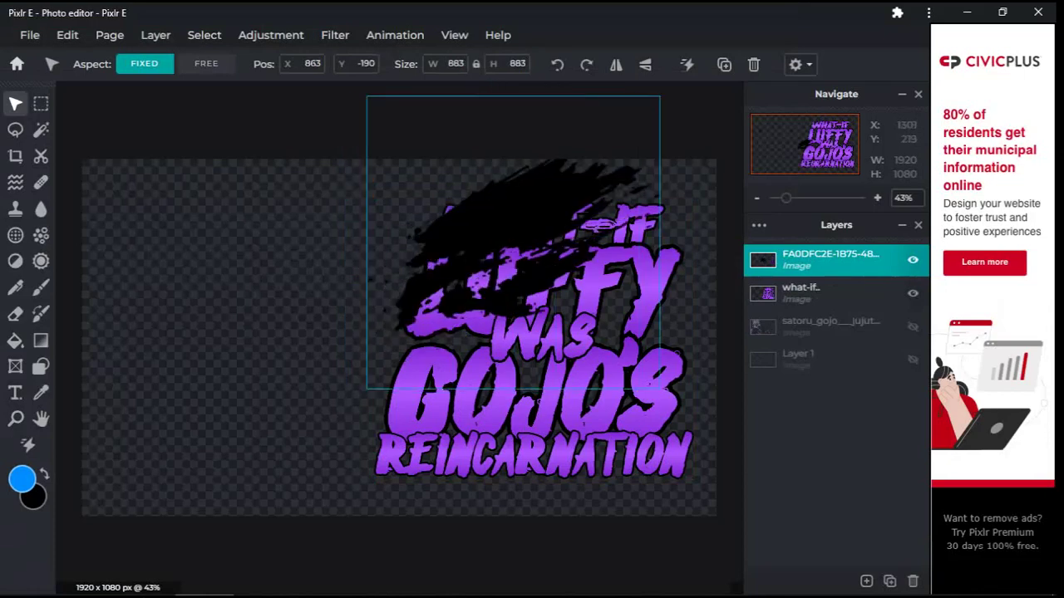
click(889, 581)
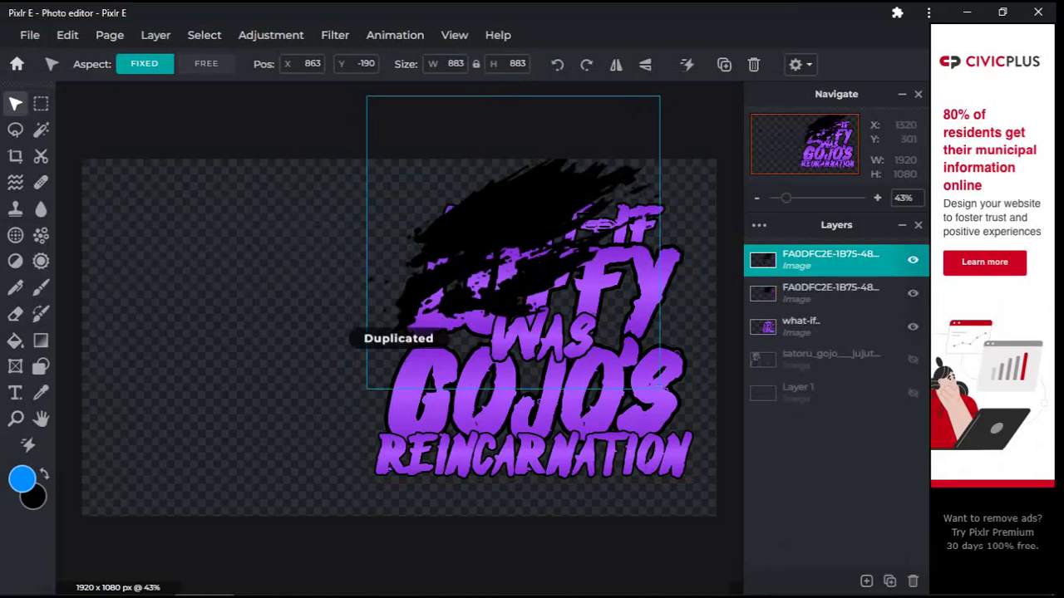
mouse_move(518, 259)
mouse_down()
mouse_move(646, 443)
mouse_move(655, 389)
mouse_up()
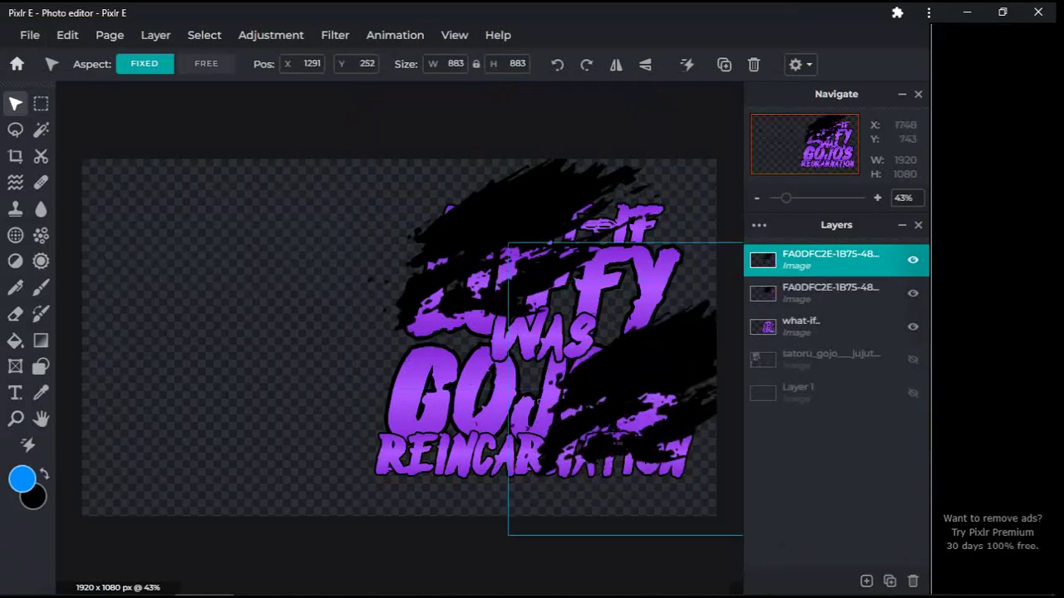
Add the white arrow-pattern image 6A0C4D58-29A6-428A-946D-D25FF38A83A5 and place it over the title's lower-left area at about X 739, Y 432.
click(866, 581)
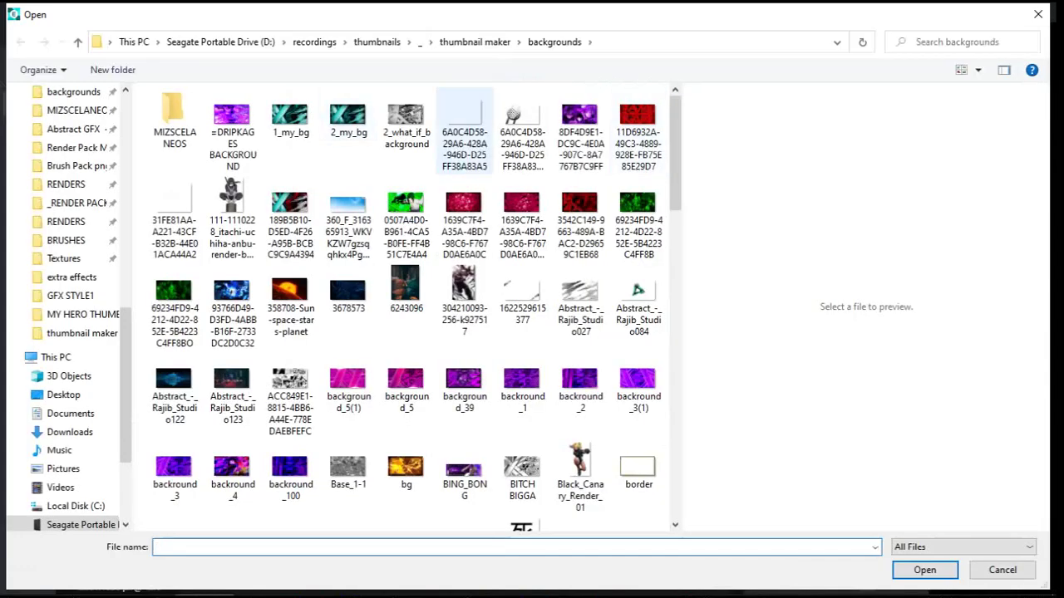
click(465, 130)
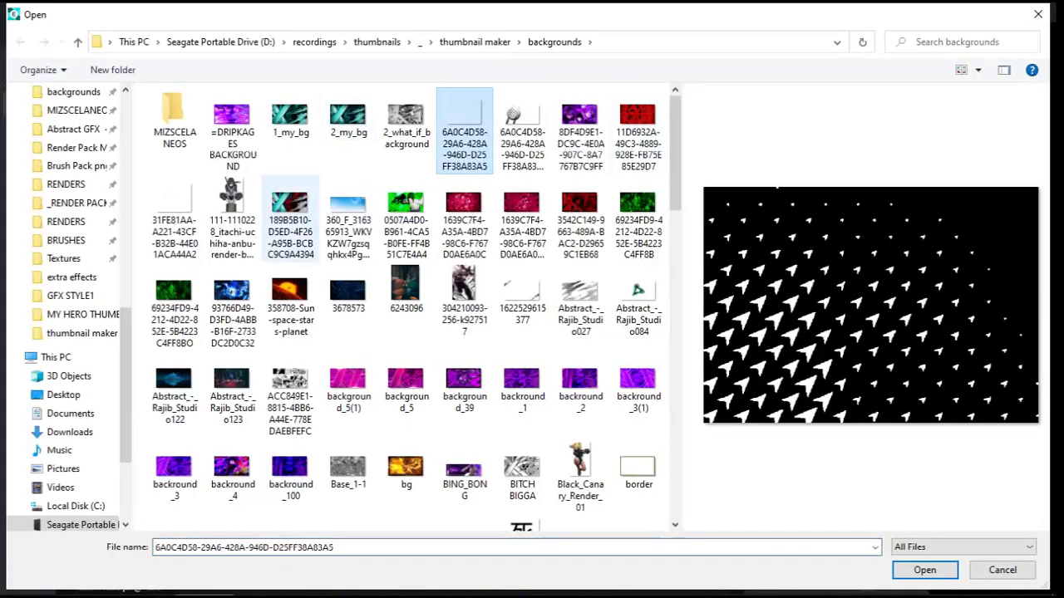
click(175, 218)
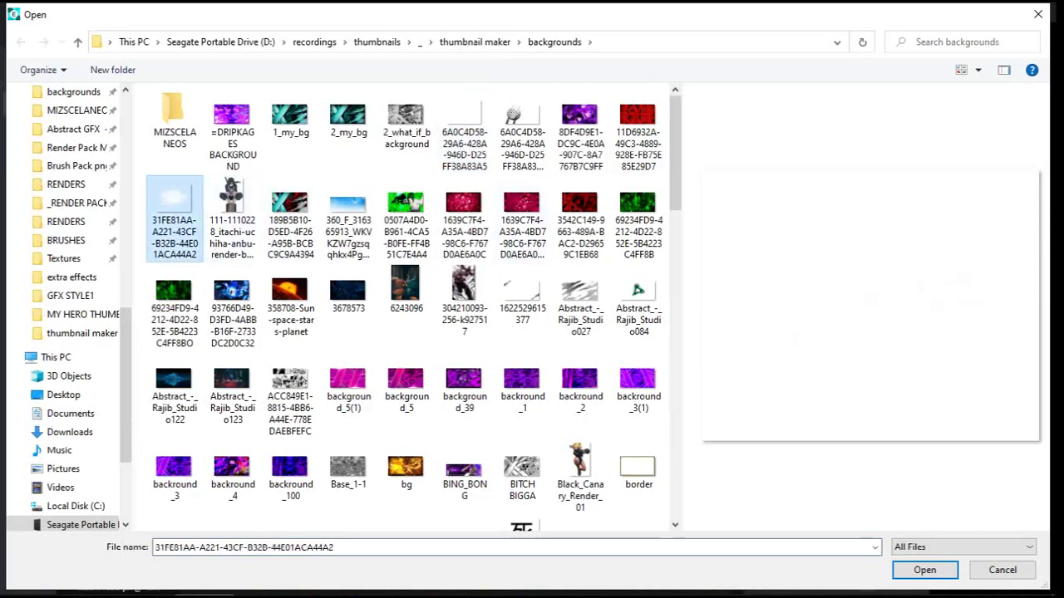
click(465, 130)
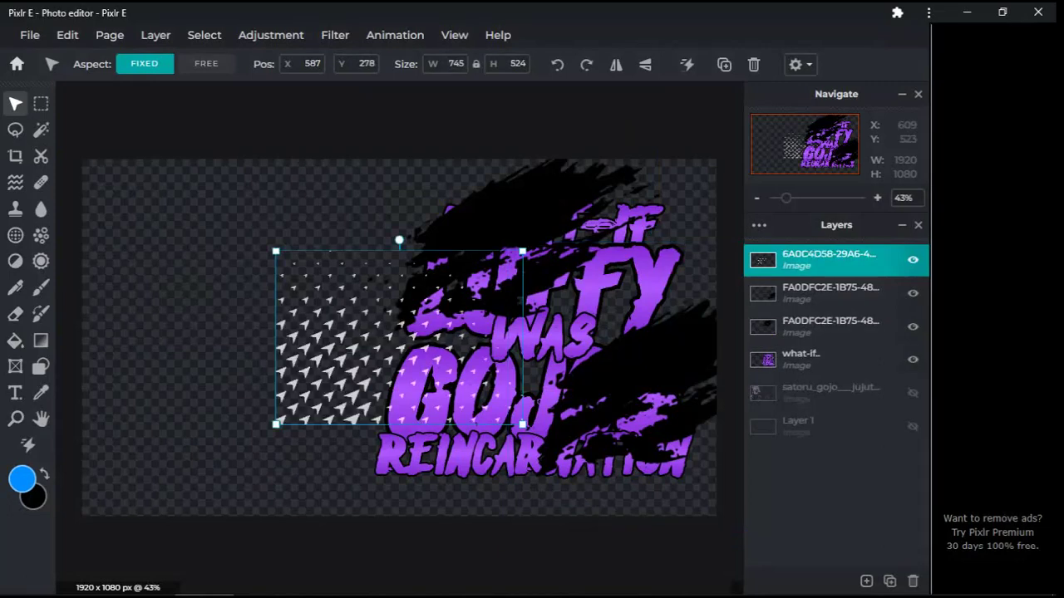
drag(300, 346, 432, 447)
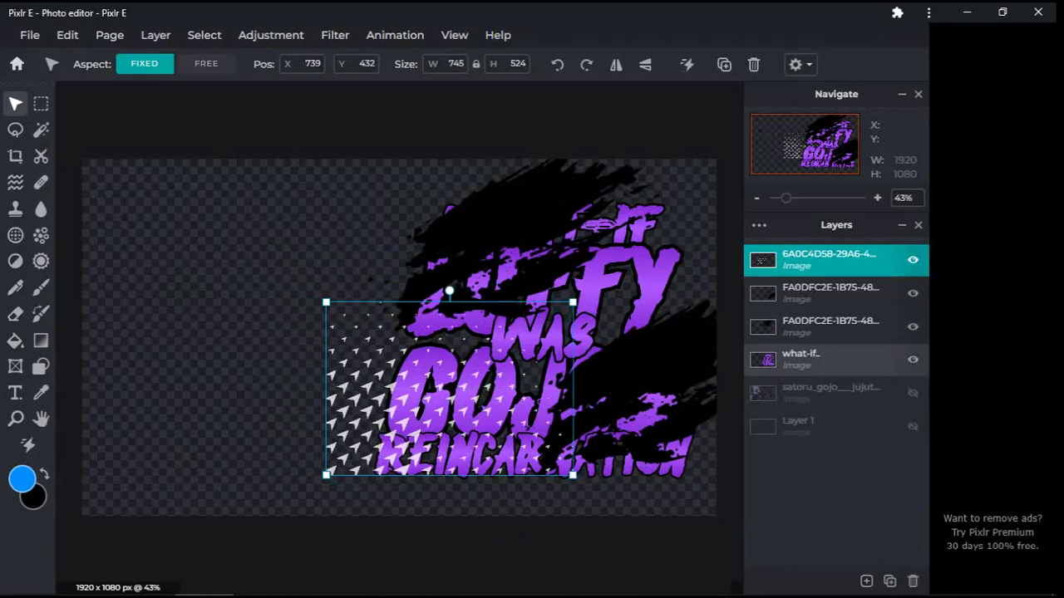
Hide the merged title layer and merge the two brush strokes and the arrow pattern into one layer.
click(913, 359)
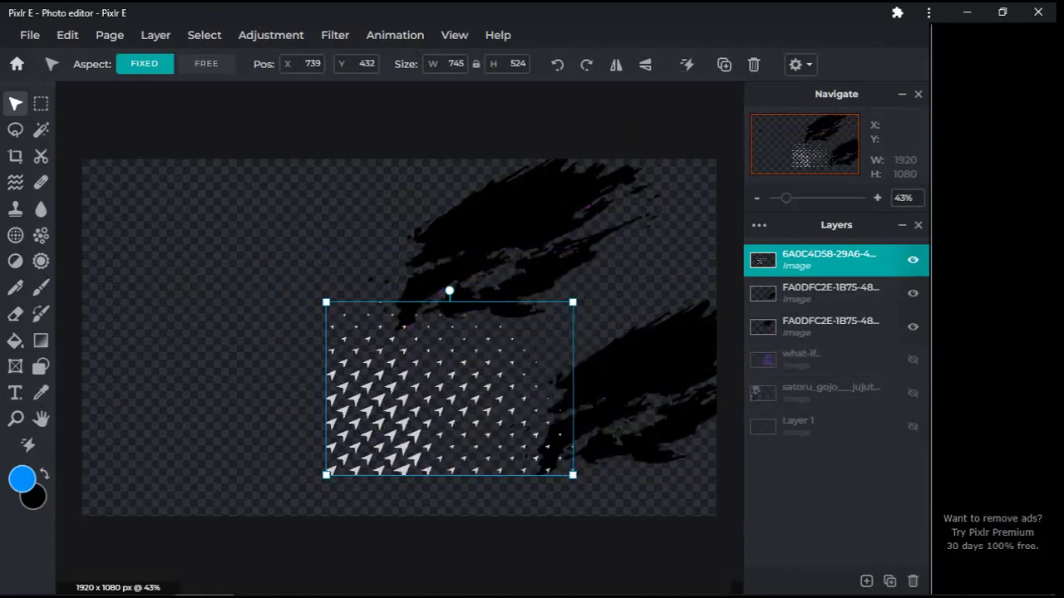
click(758, 225)
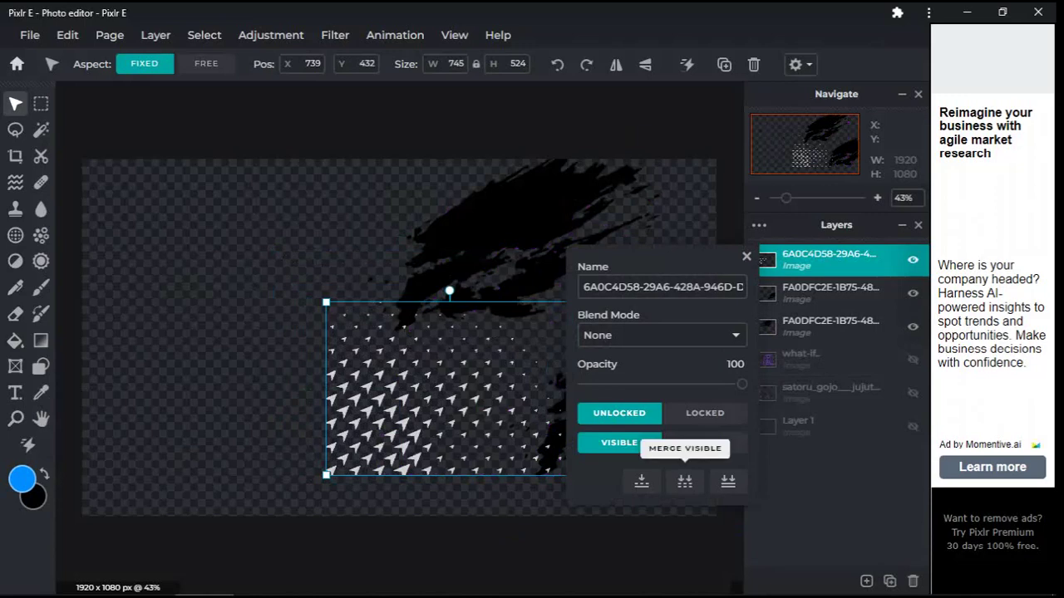
click(684, 482)
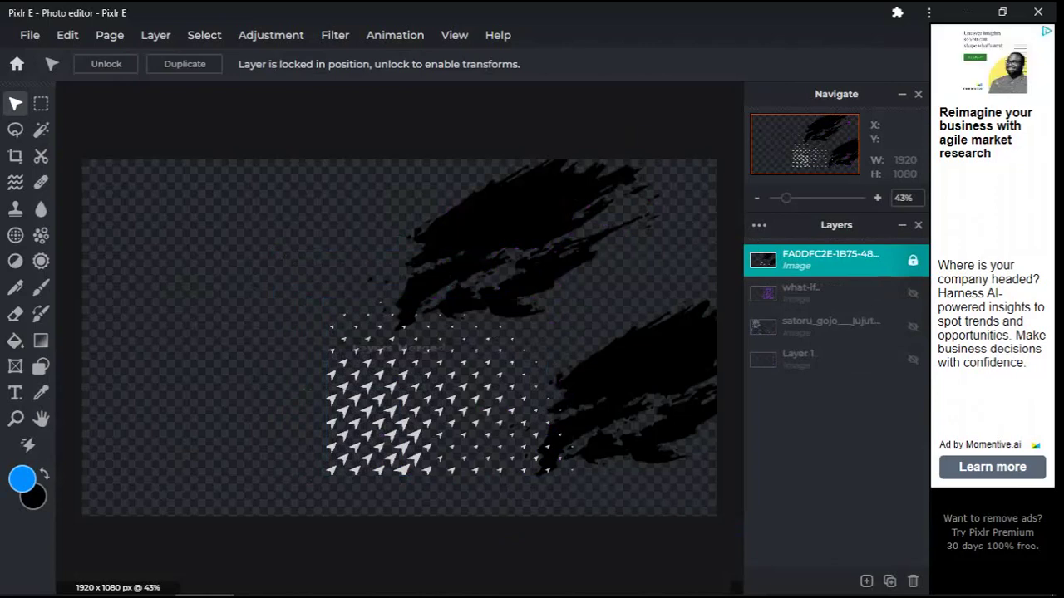
key(ctrl+z)
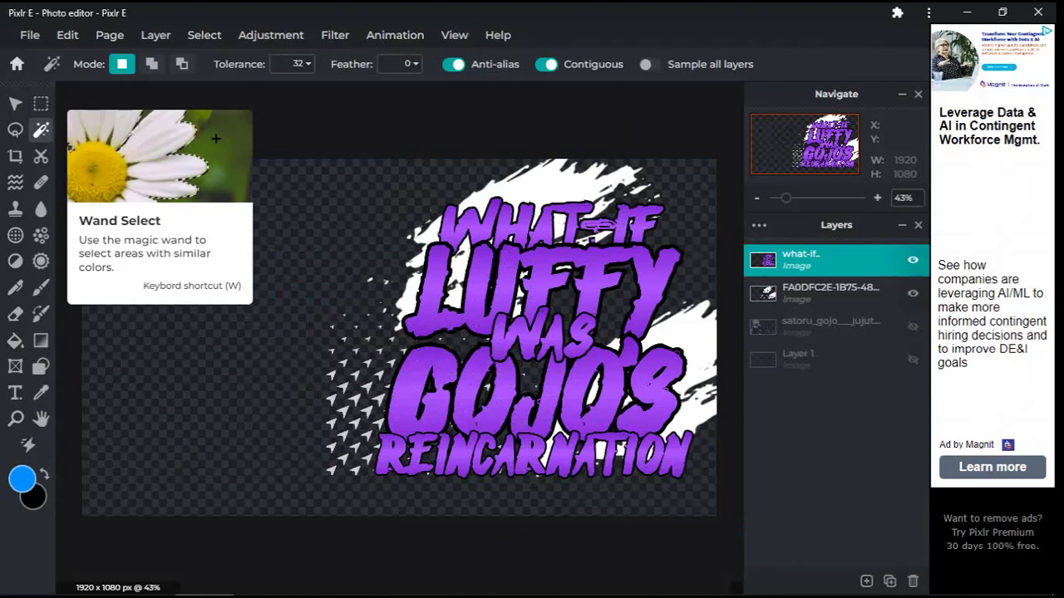
Select the transparent area around the title and the gaps inside its lettering with the Wand in add-to-selection mode, tolerance 32.
click(152, 64)
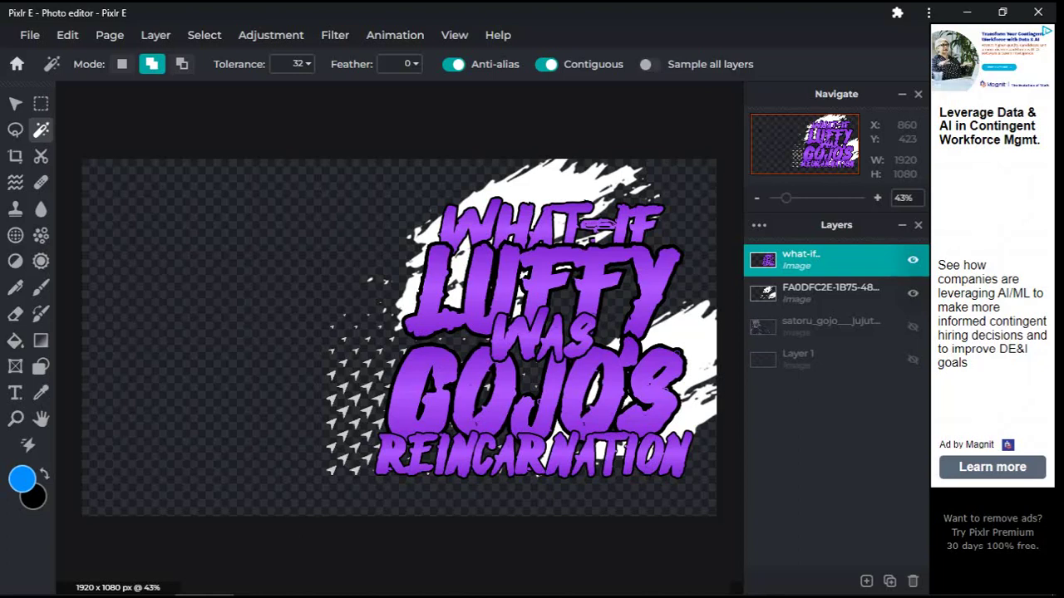
click(367, 299)
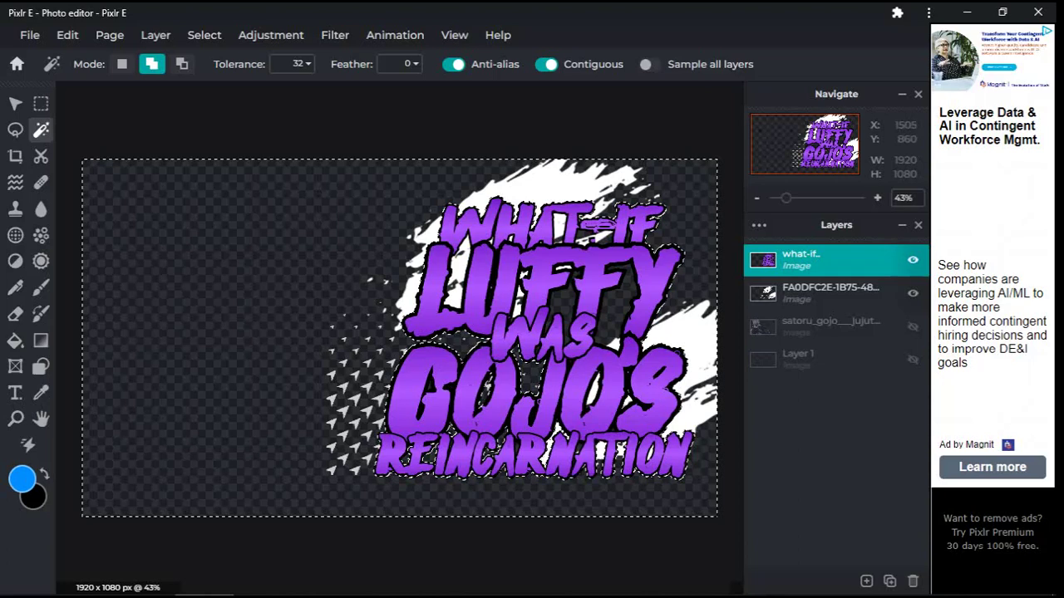
scroll(565, 340, up, 2)
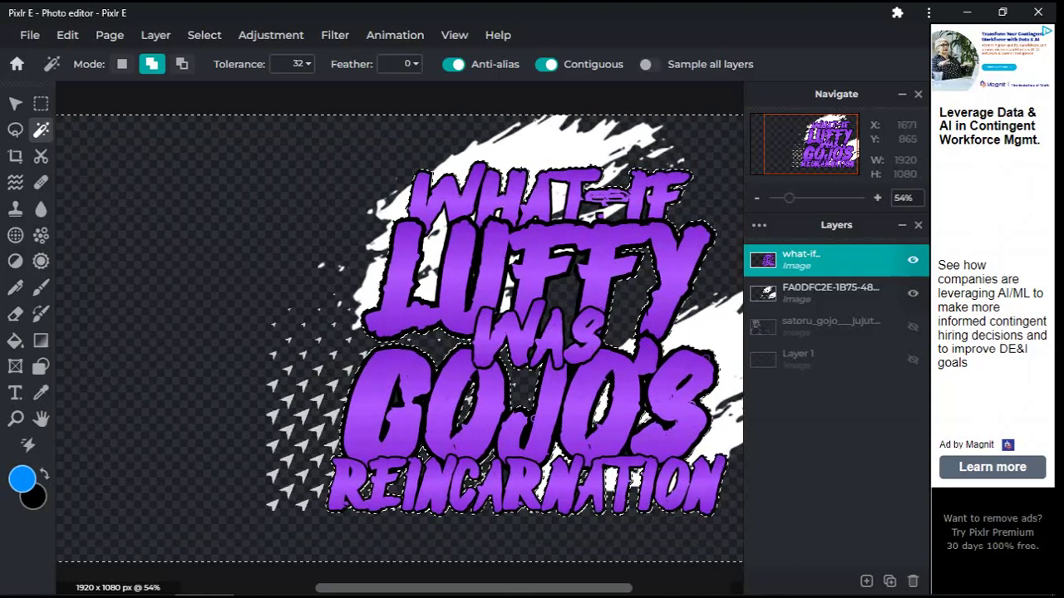
scroll(656, 374, up, 3)
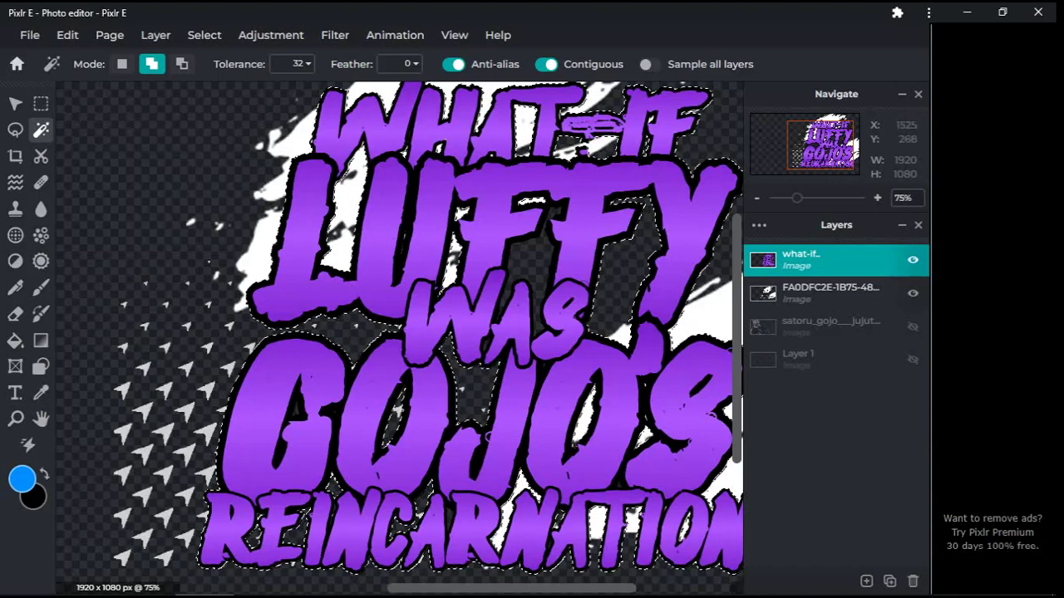
scroll(482, 207, up, 1)
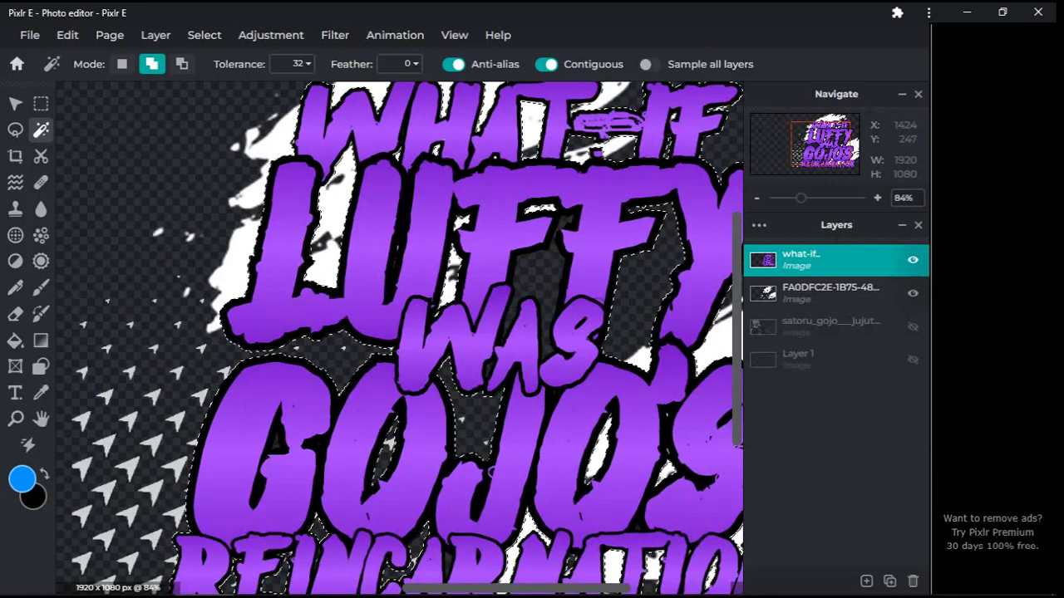
scroll(499, 166, up, 1)
scroll(498, 167, up, 1)
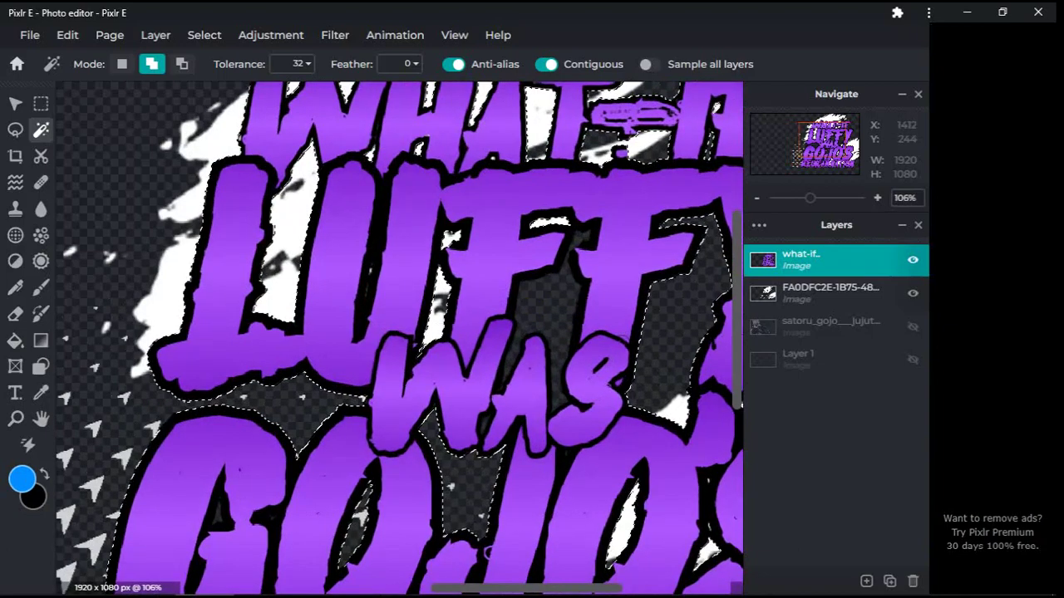
scroll(499, 167, up, 2)
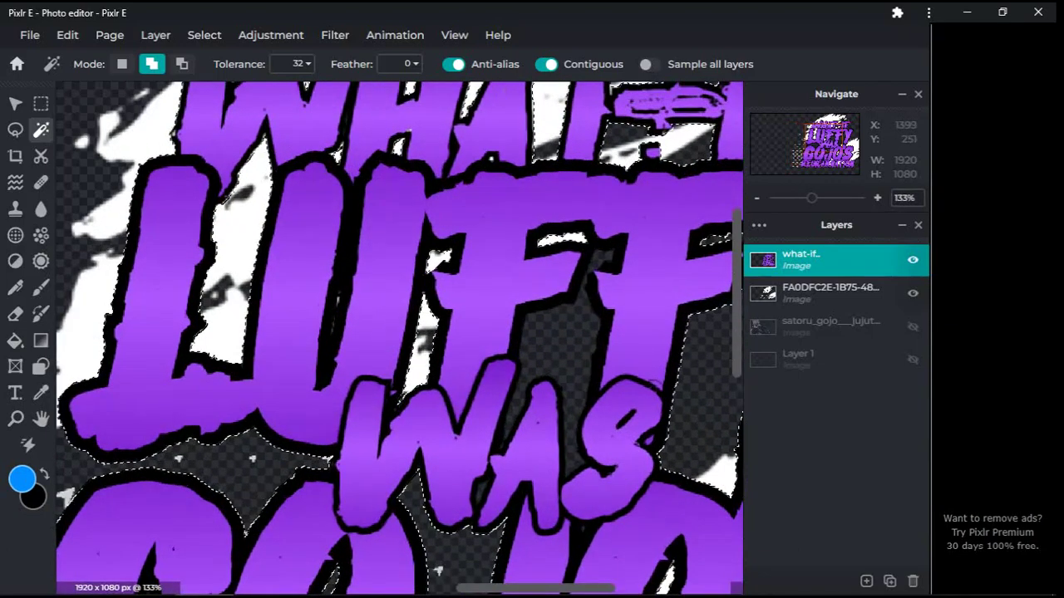
scroll(499, 166, up, 4)
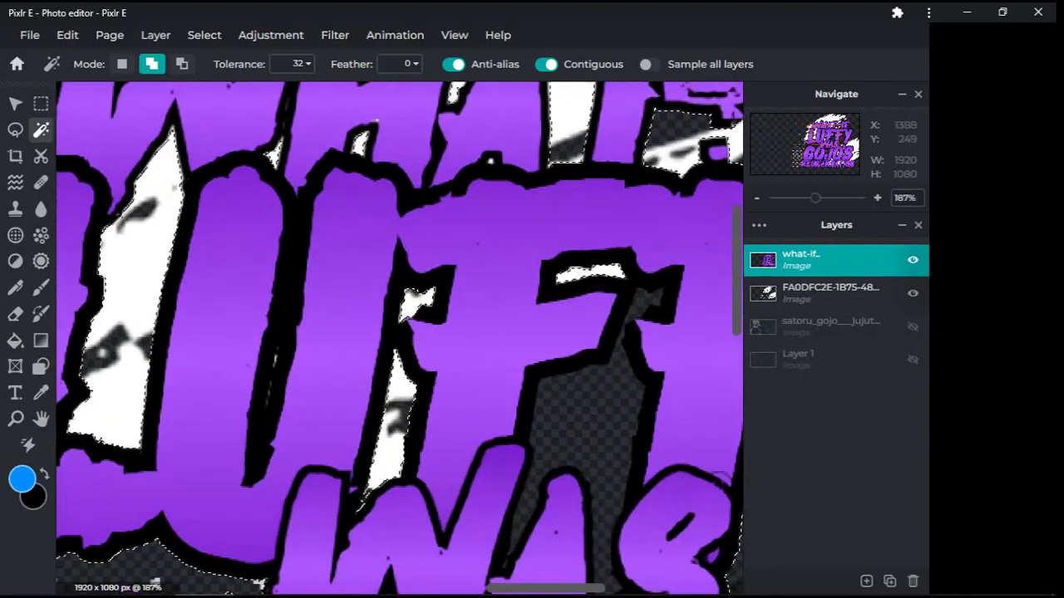
scroll(498, 166, up, 2)
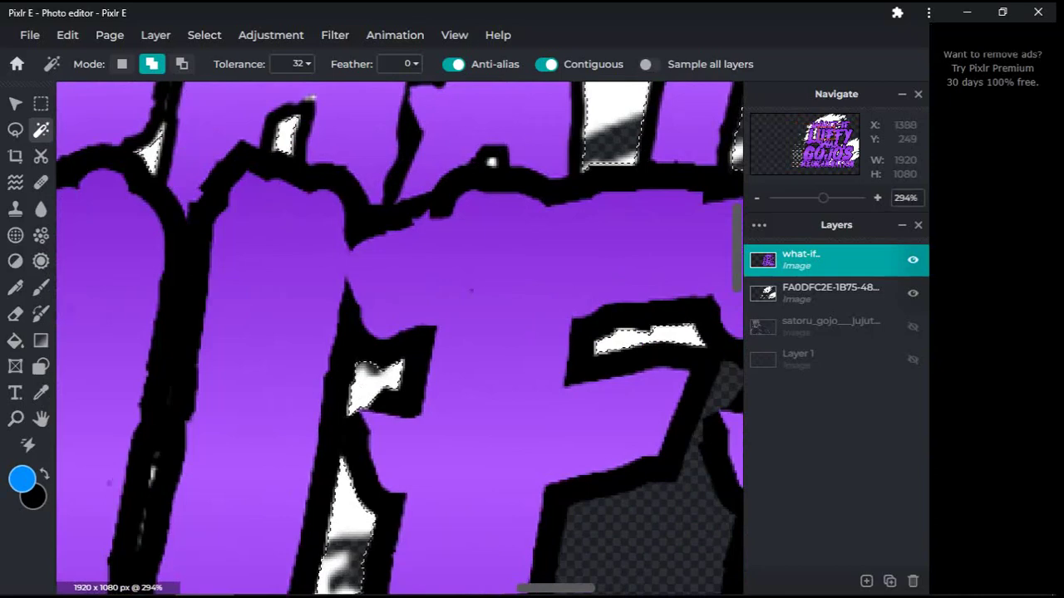
click(492, 162)
scroll(493, 162, down, 1)
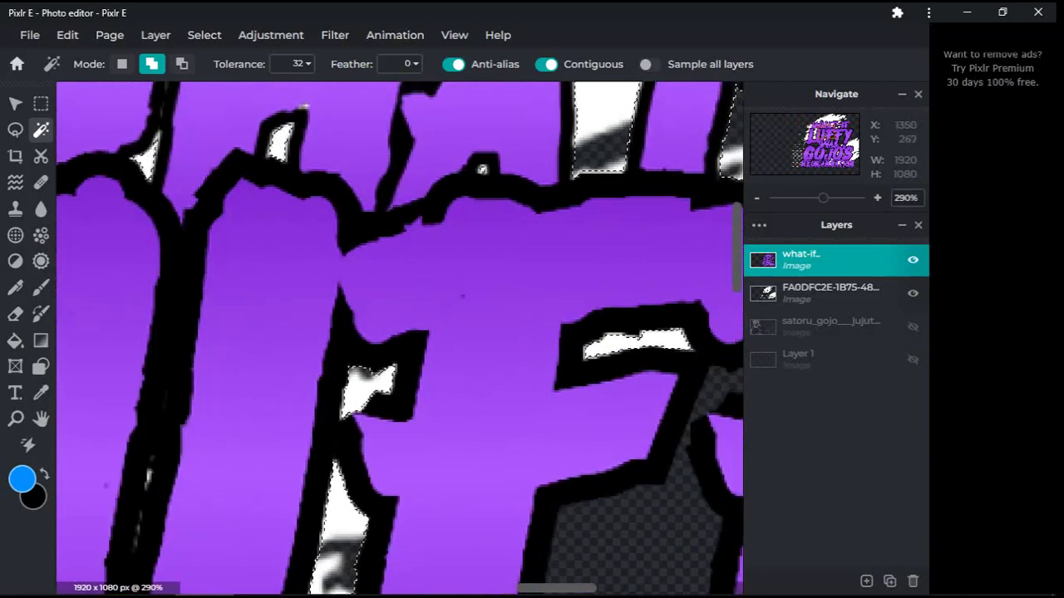
scroll(463, 296, down, 5)
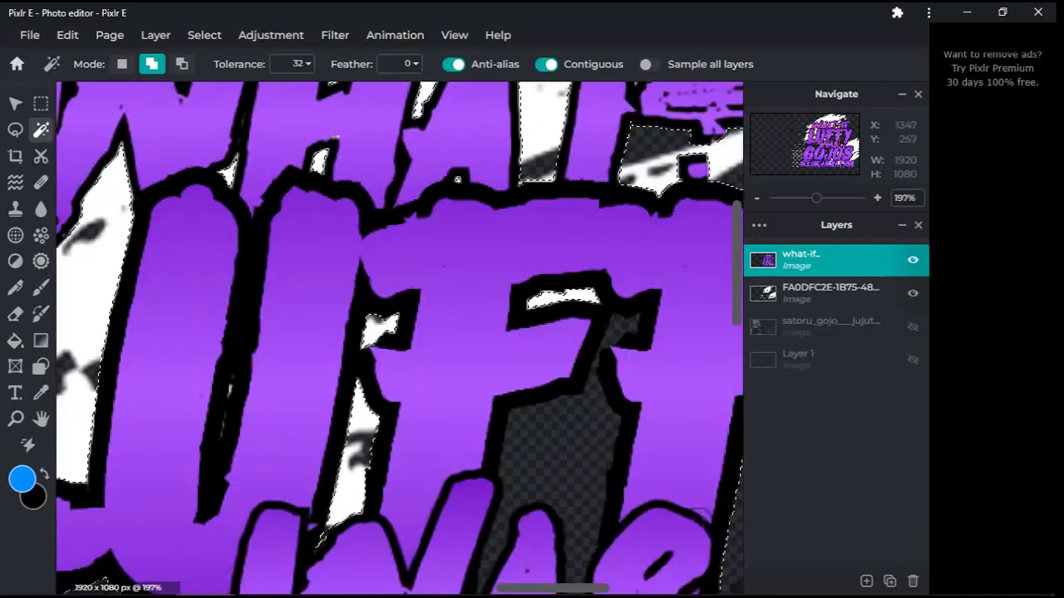
scroll(400, 338, down, 5)
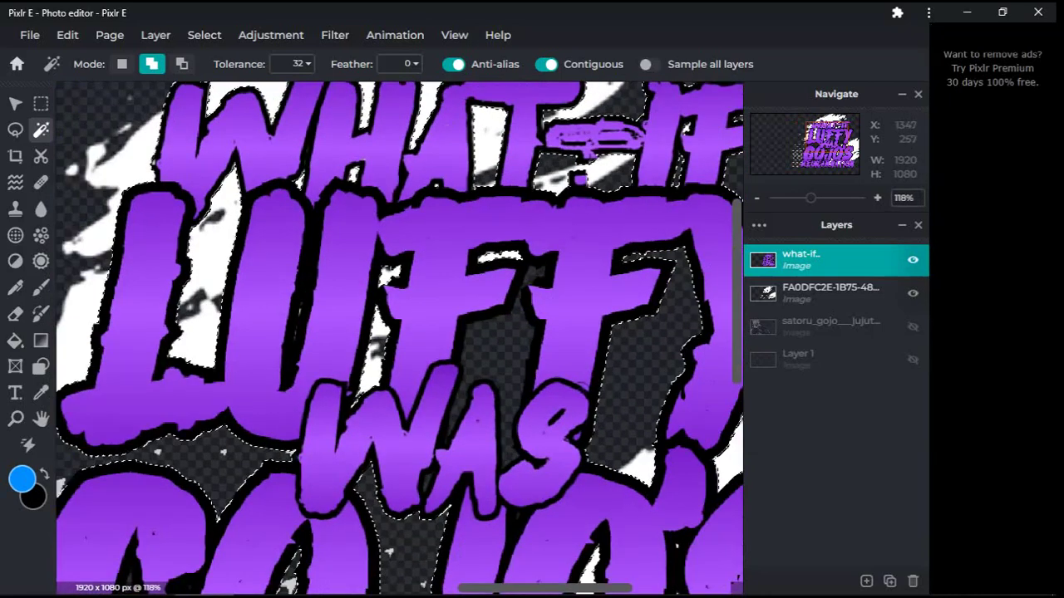
scroll(415, 274, down, 2)
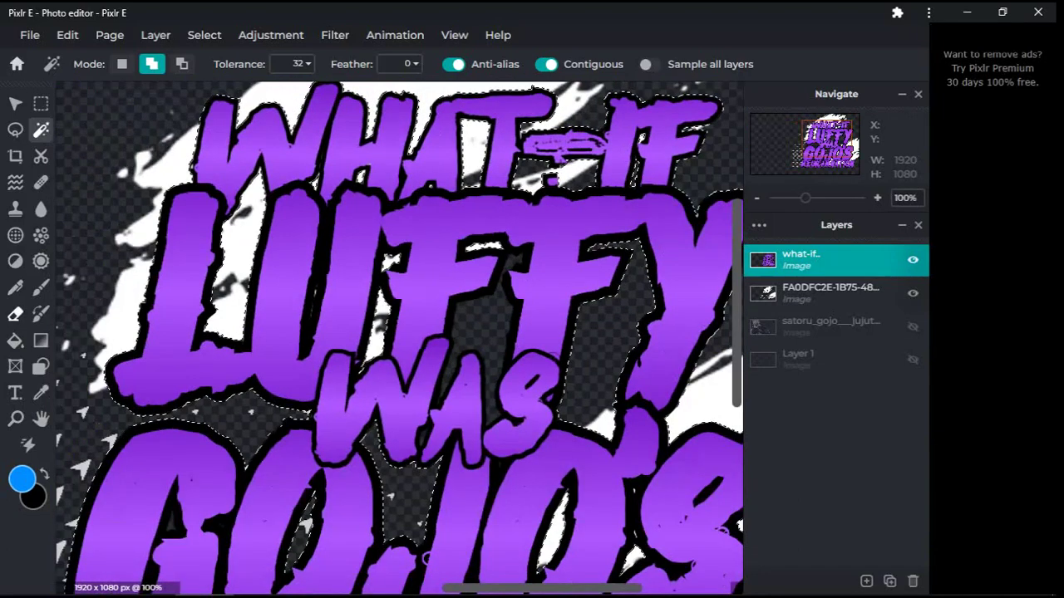
Switch to the merged brush-stroke layer and set up the Eraser with 800 px size, 0% softness and 0% step.
key(e)
scroll(667, 390, down, 2)
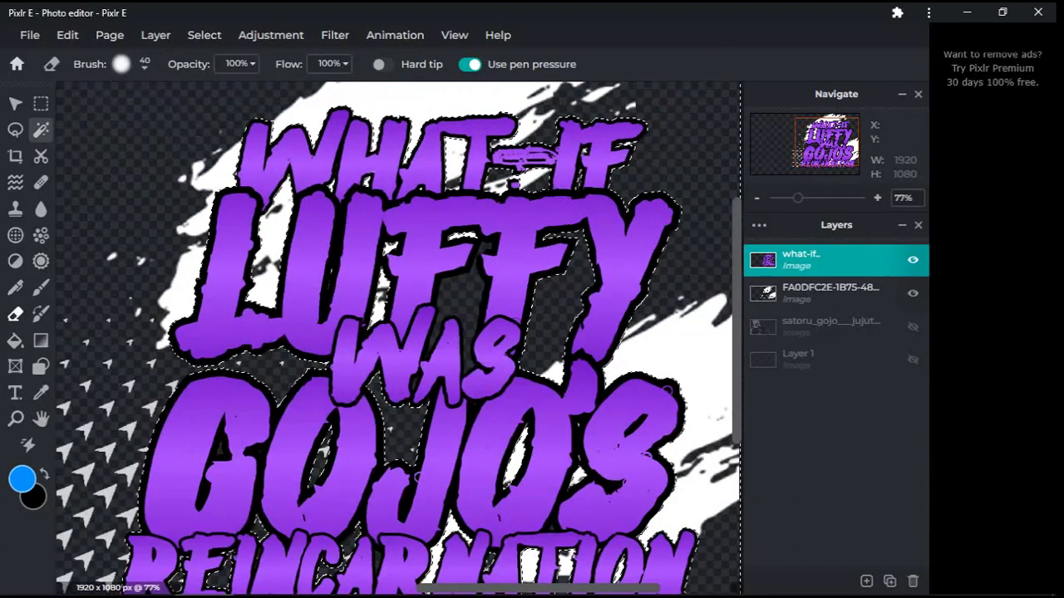
click(831, 293)
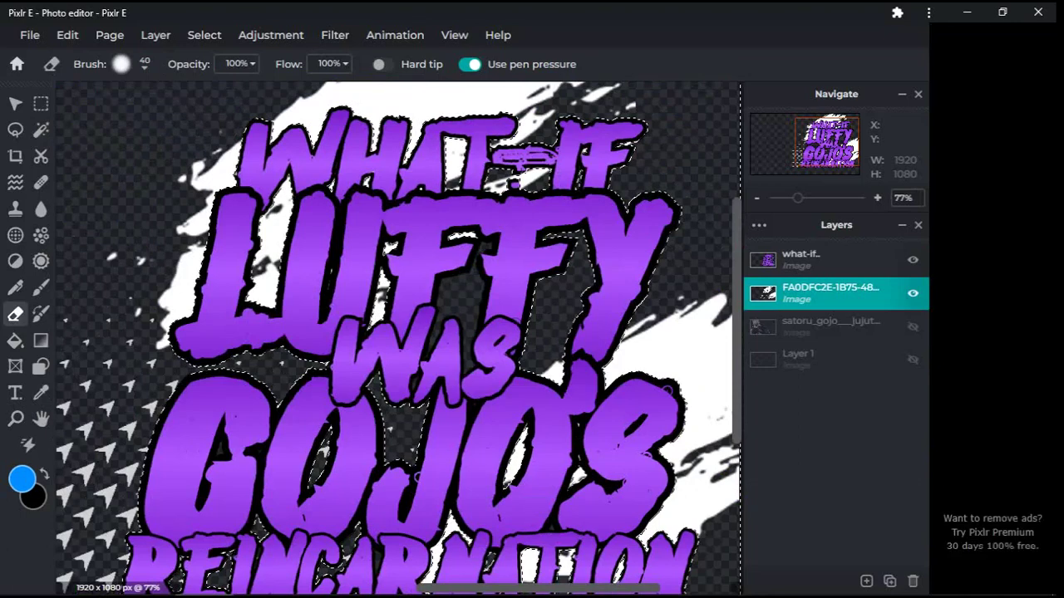
click(121, 64)
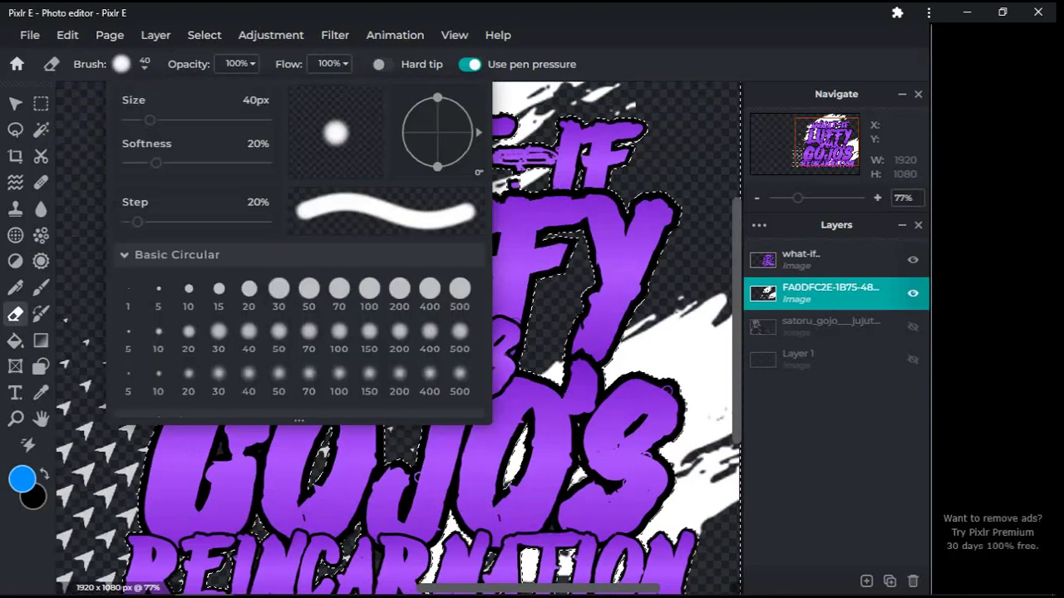
drag(150, 120, 249, 121)
drag(155, 163, 128, 163)
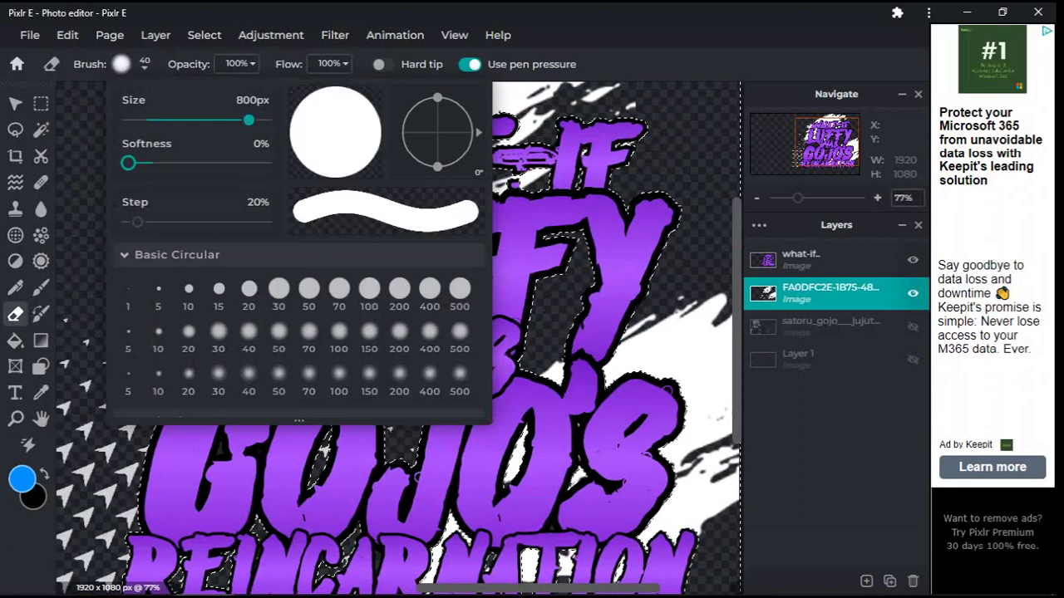
drag(138, 222, 128, 222)
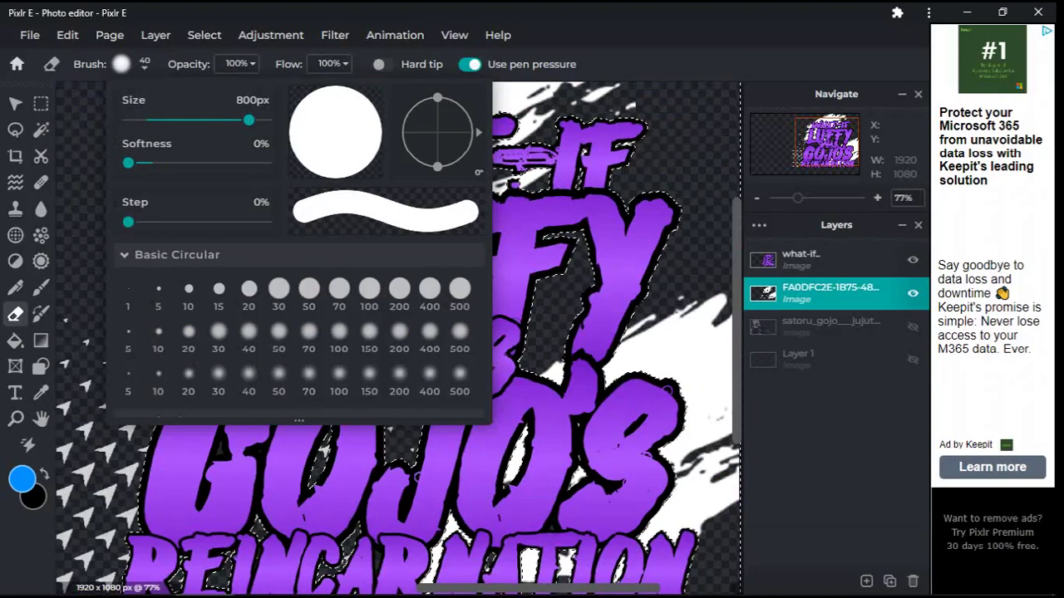
Erase the brush strokes and arrows outside the title's letter shapes, and move their layer above the title layer.
scroll(71, 208, down, 1)
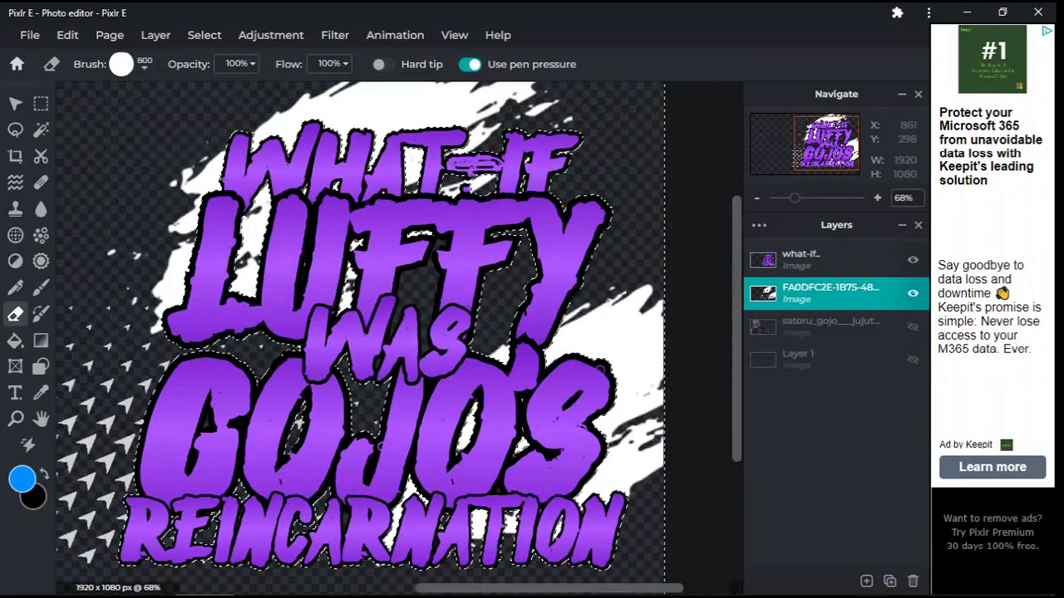
scroll(109, 220, down, 1)
scroll(109, 220, down, 1)
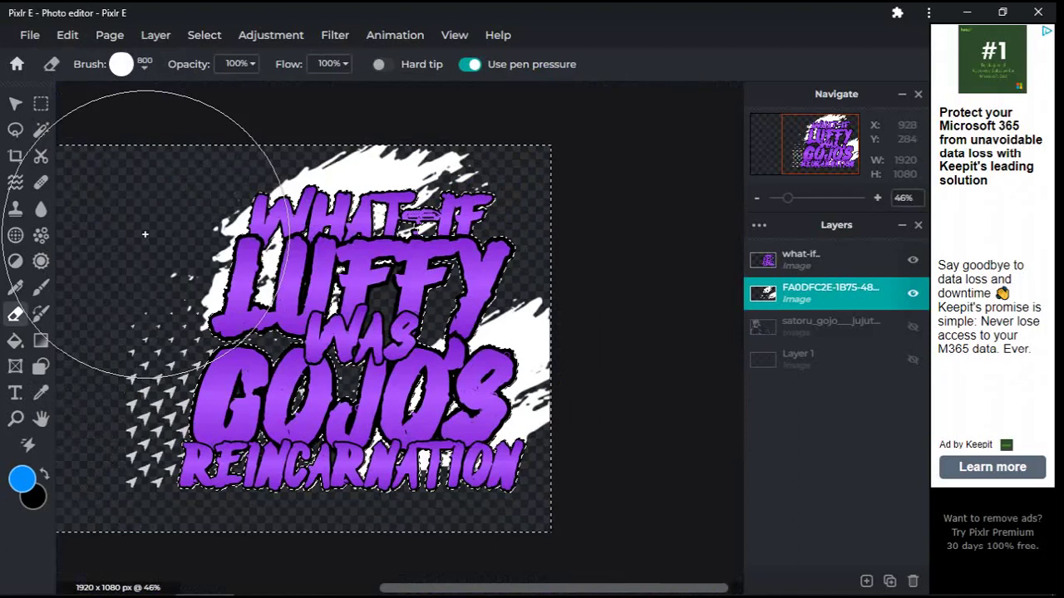
scroll(144, 234, down, 1)
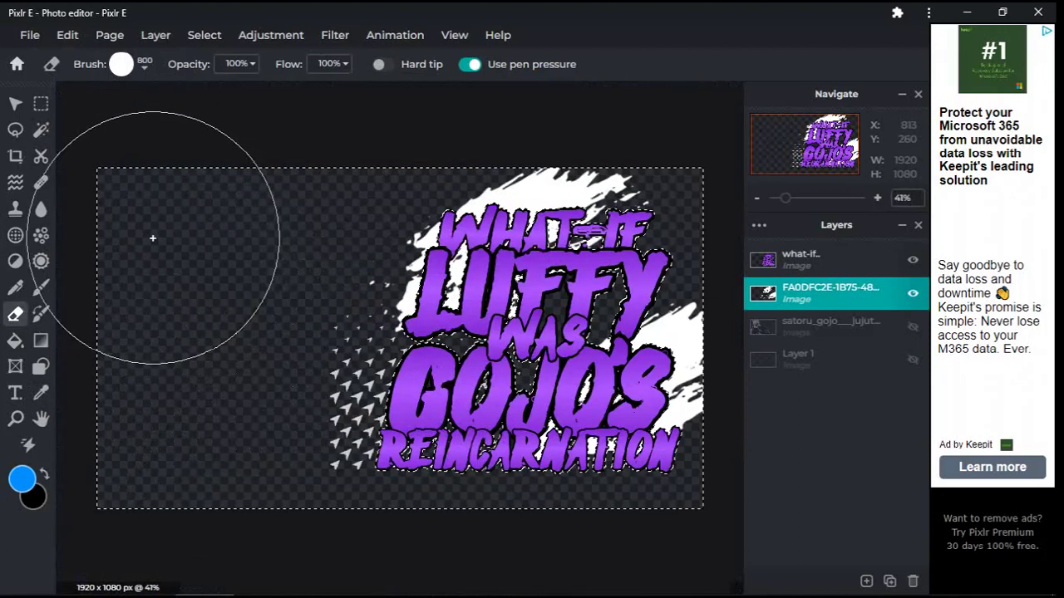
scroll(152, 238, down, 1)
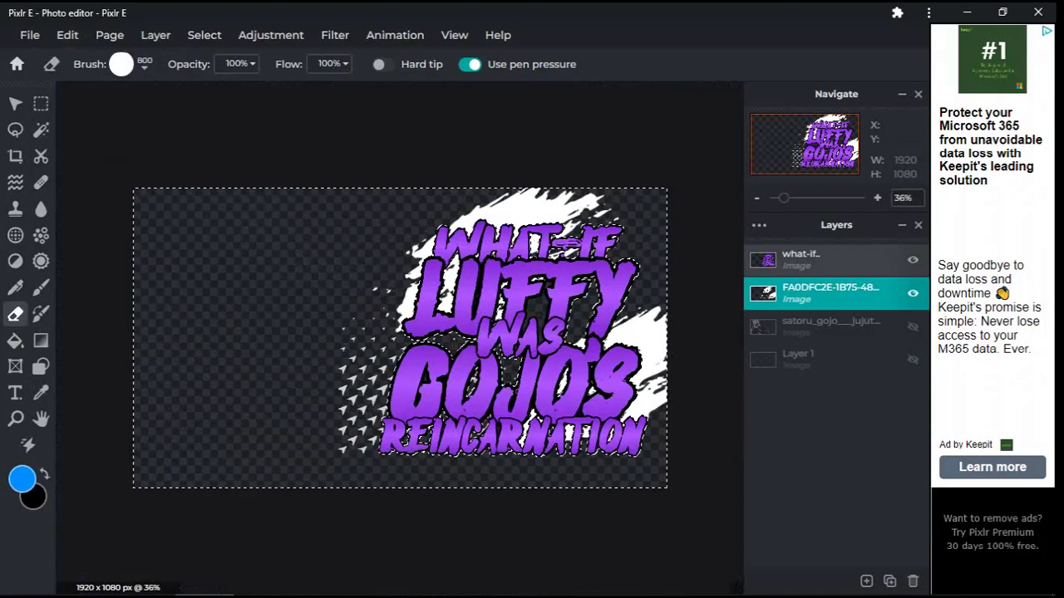
click(913, 260)
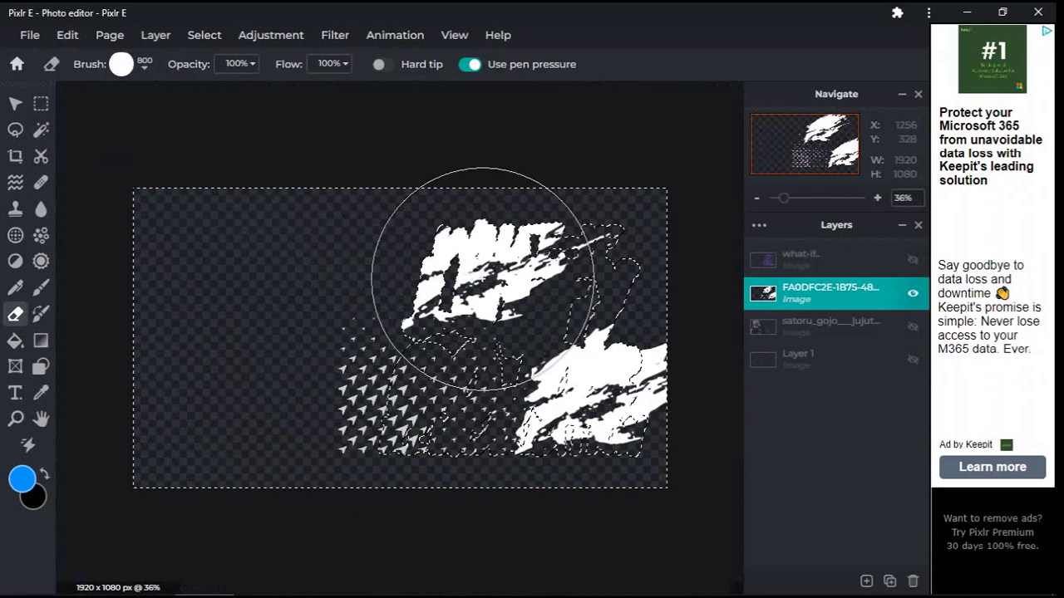
drag(482, 278, 607, 341)
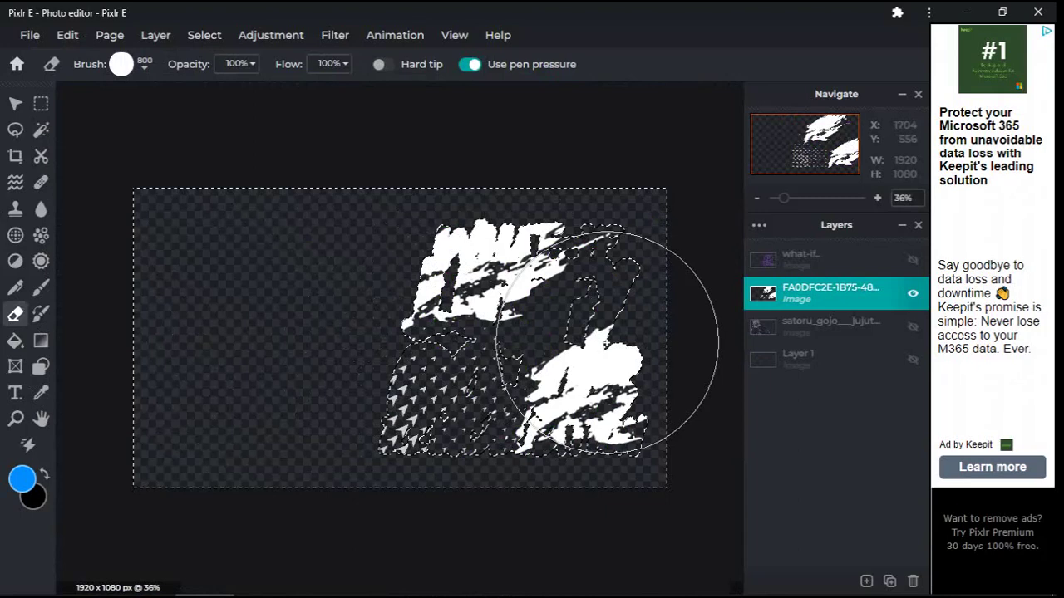
drag(830, 293, 830, 269)
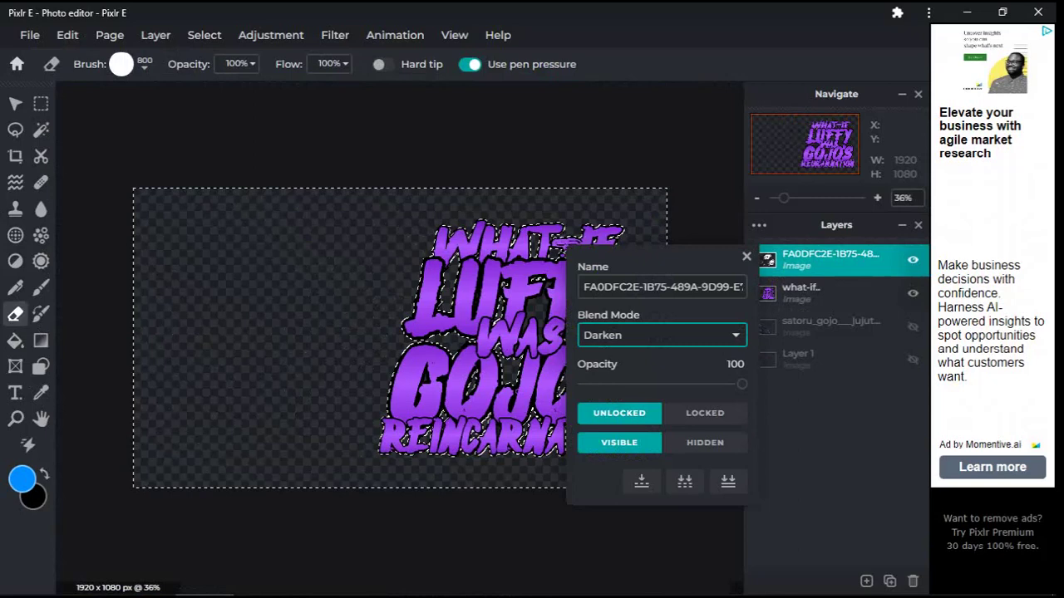
Try the Overlay and Soft-light blend modes on the brush-stroke layer over the title.
key(Up)
click(662, 335)
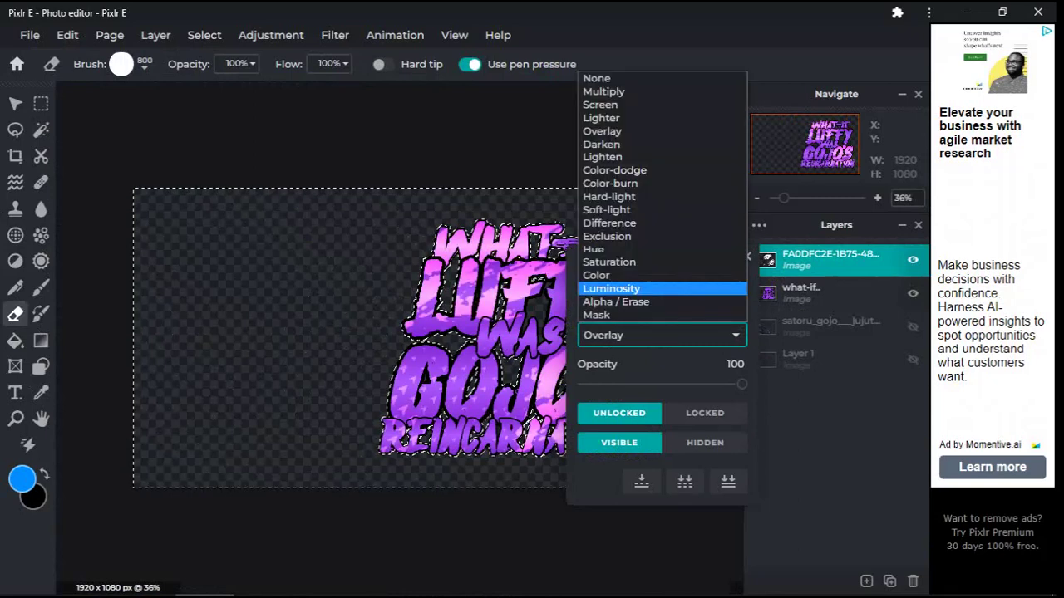
key(Up)
key(Up)
key(Up)
key(Up)
key(Up)
key(Up)
key(Up)
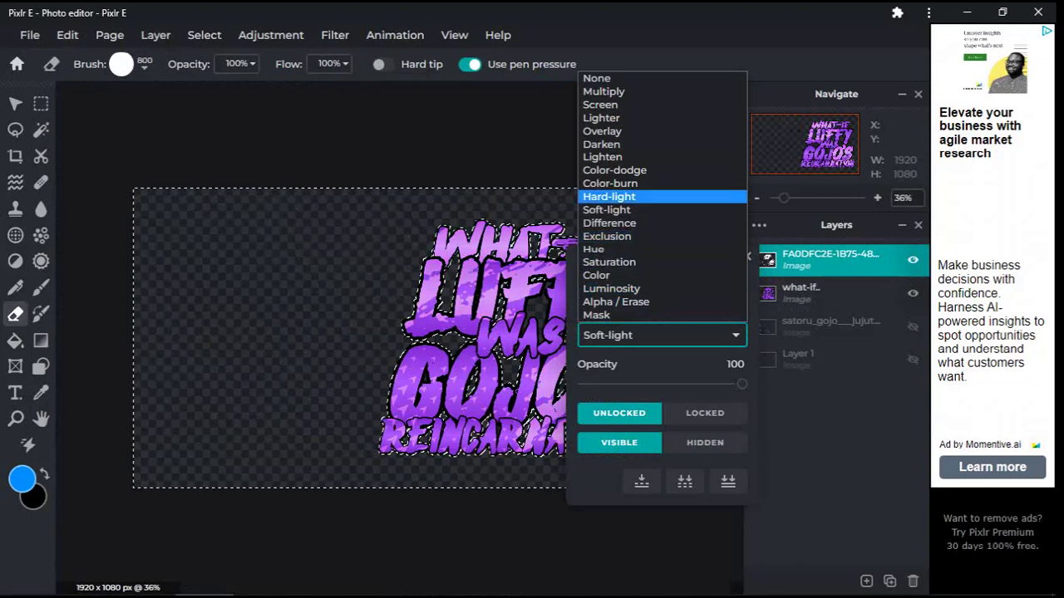
key(Escape)
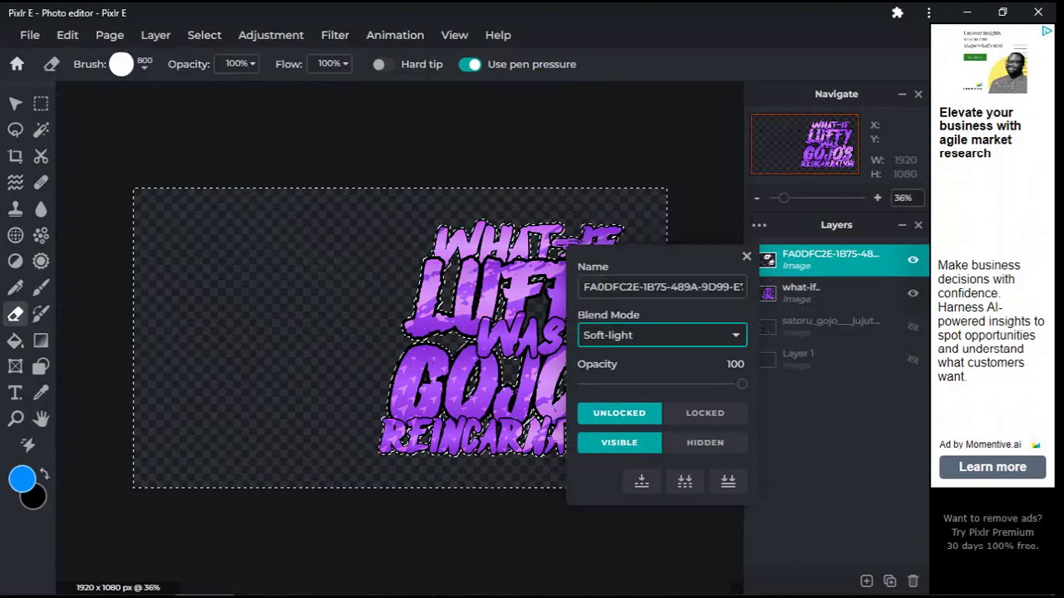
key(Escape)
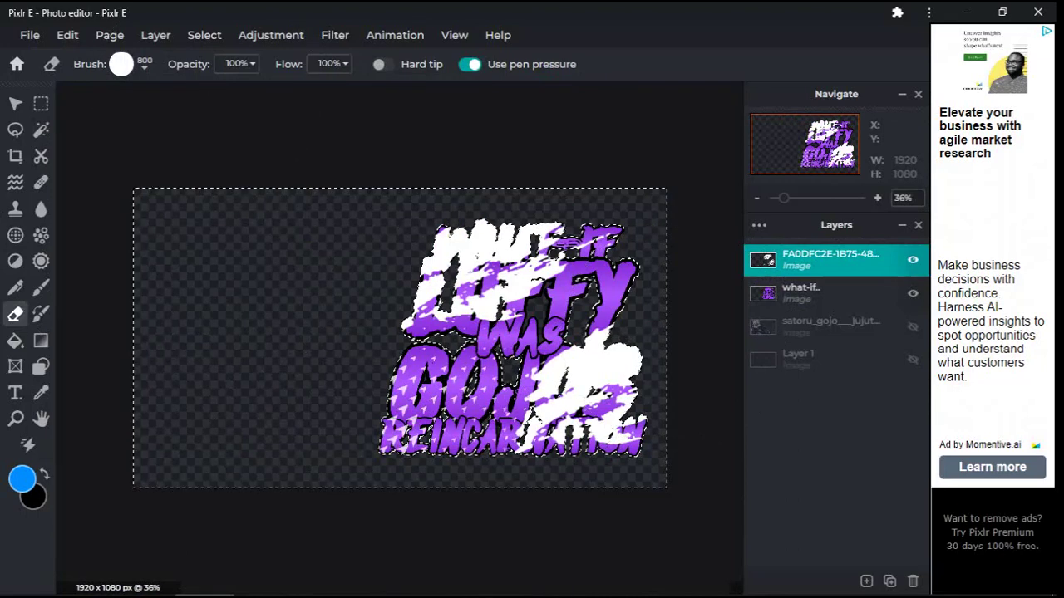
Clear the selection and recolour the white brush-stroke layer with a Color lookup gradient whose black end is changed to purple #5C00B1.
click(41, 129)
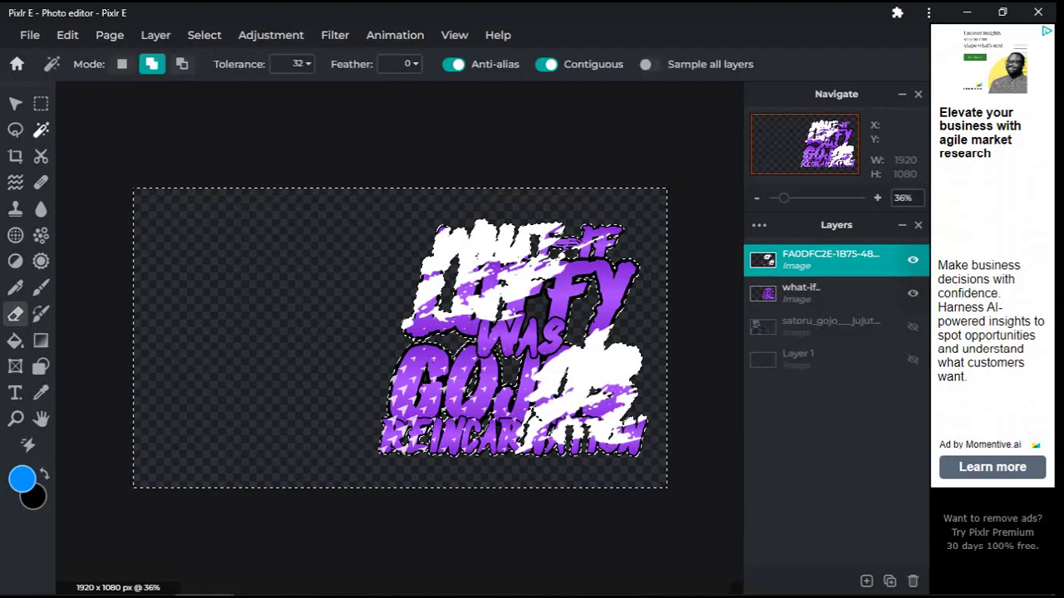
key(ctrl+d)
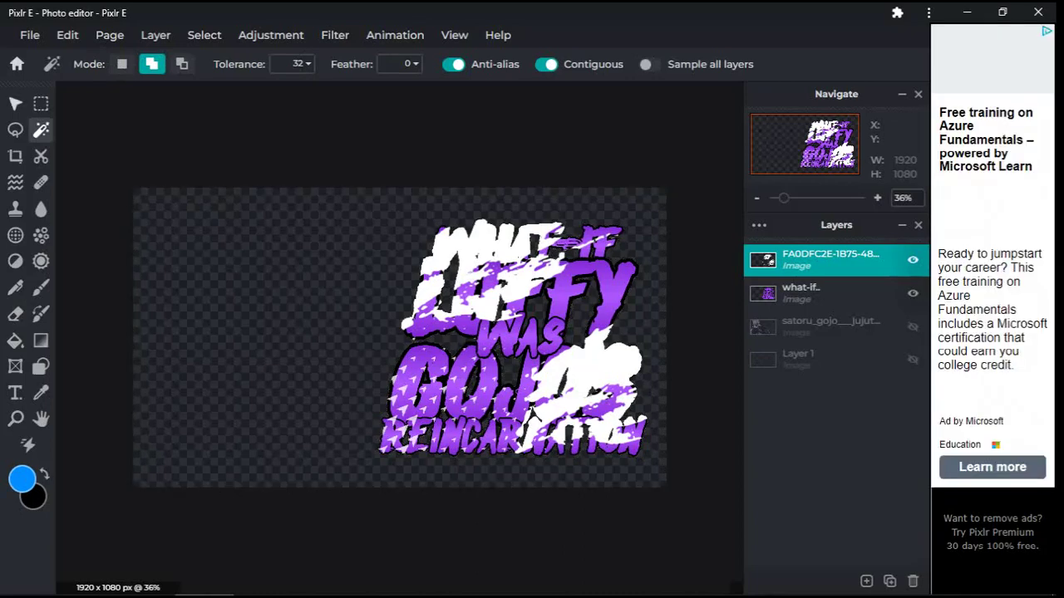
click(15, 104)
click(270, 35)
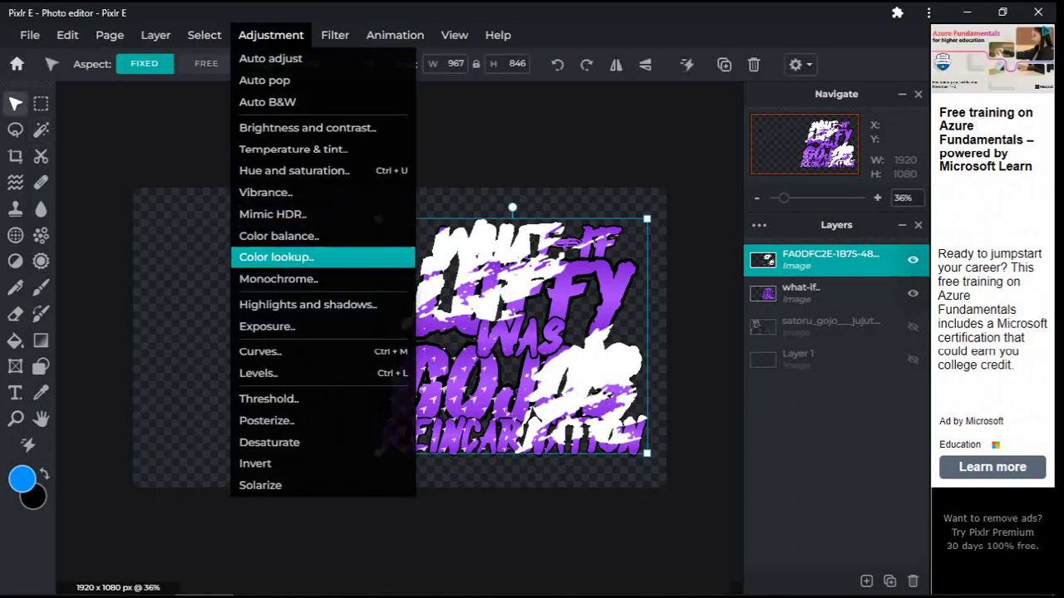
click(276, 257)
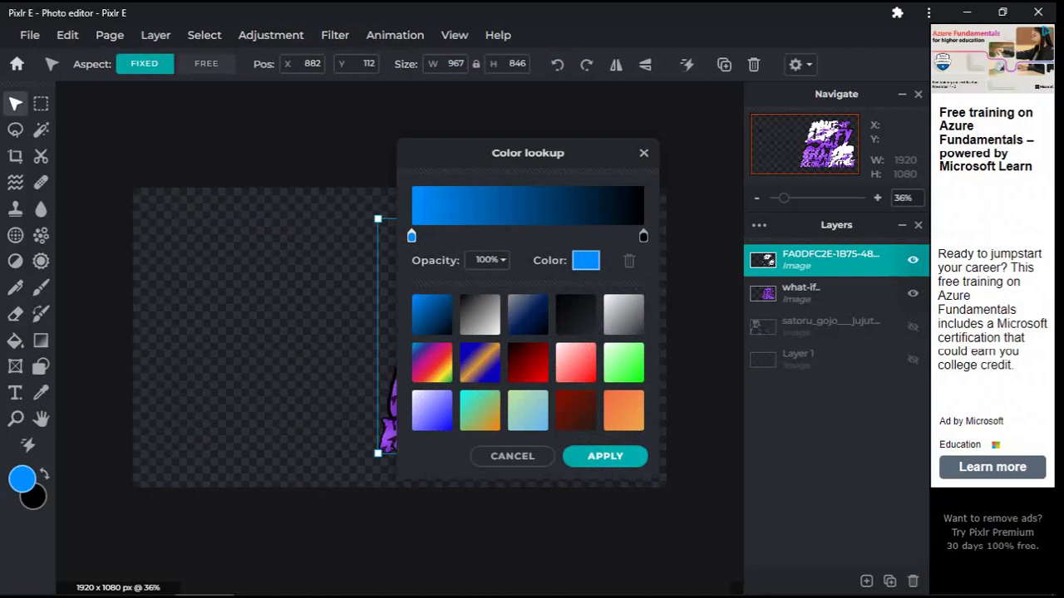
drag(527, 153, 315, 177)
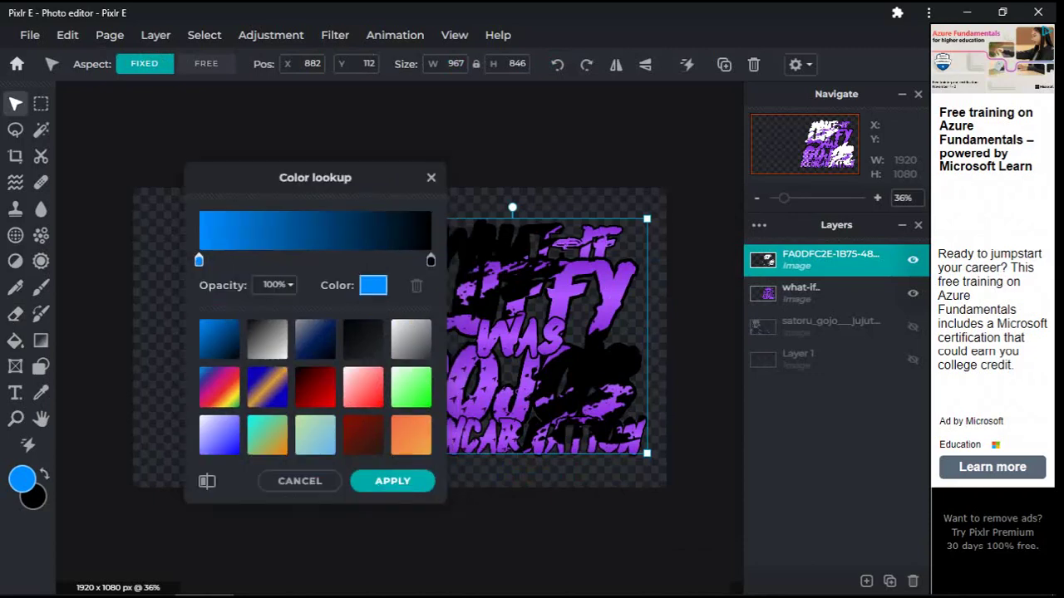
click(431, 260)
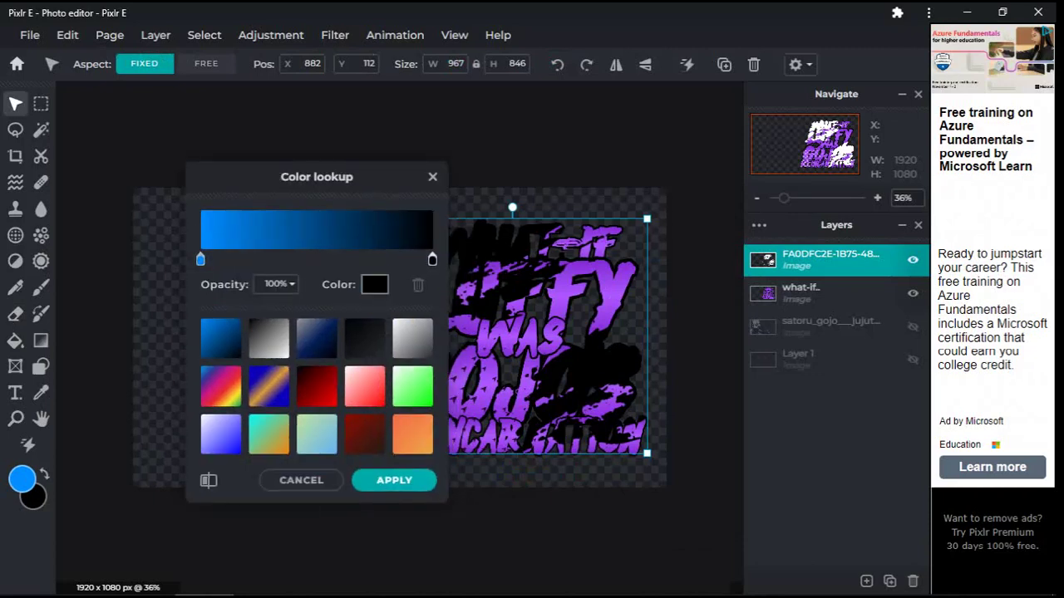
click(374, 285)
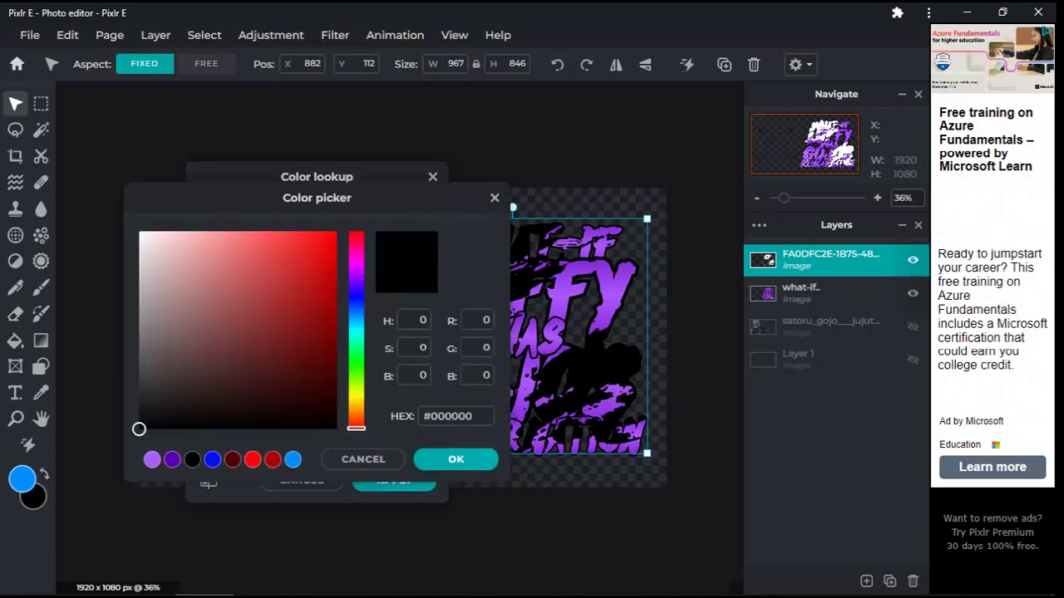
click(172, 458)
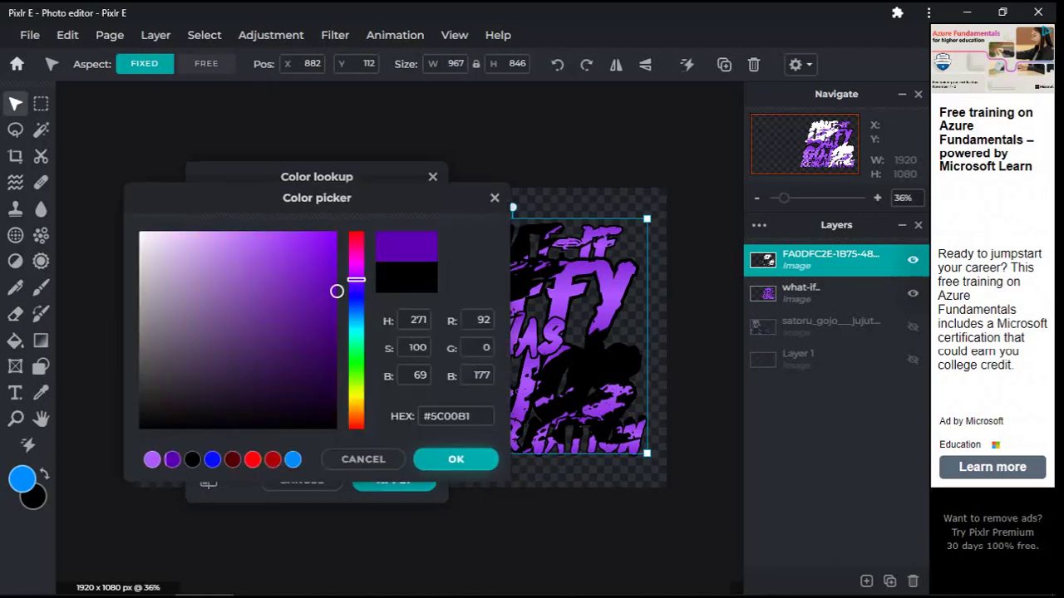
click(456, 459)
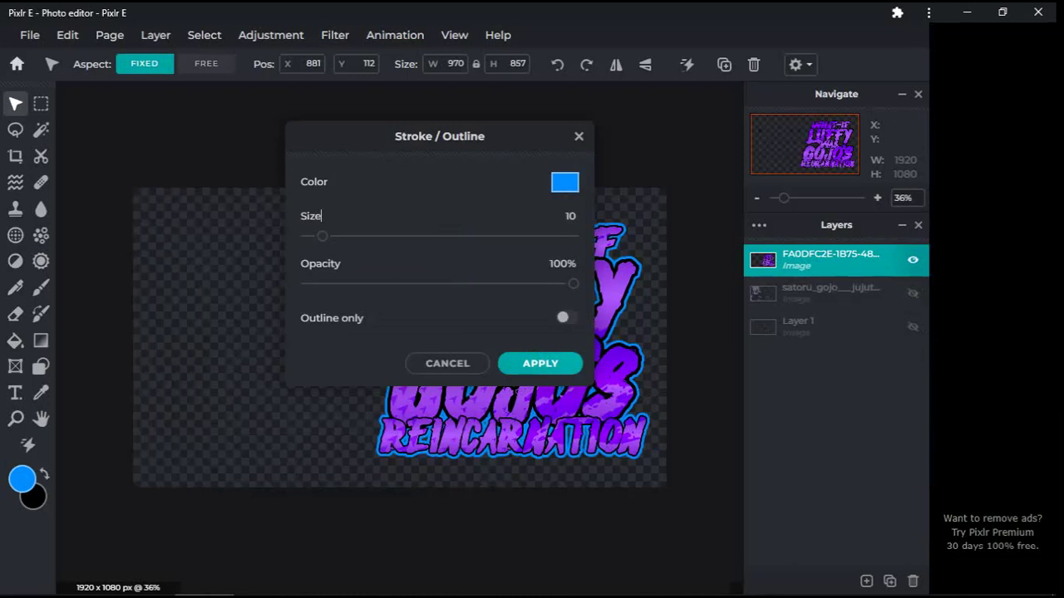
Set the merged title's Stroke / Outline colour to white #FFFFFF at 100% opacity and make the stroke slightly thinner than 10.
click(564, 182)
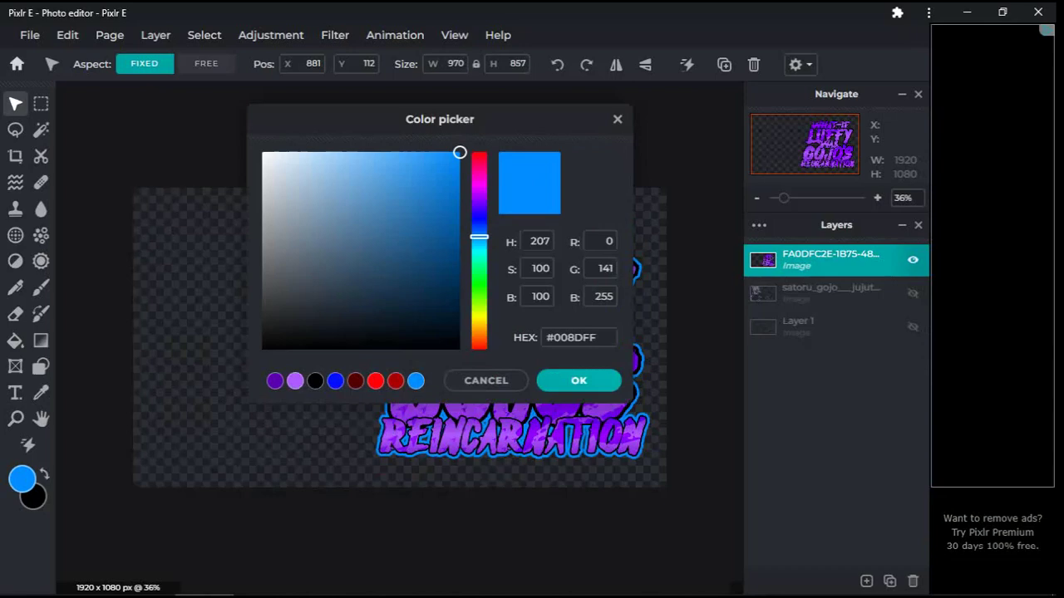
drag(460, 153, 262, 153)
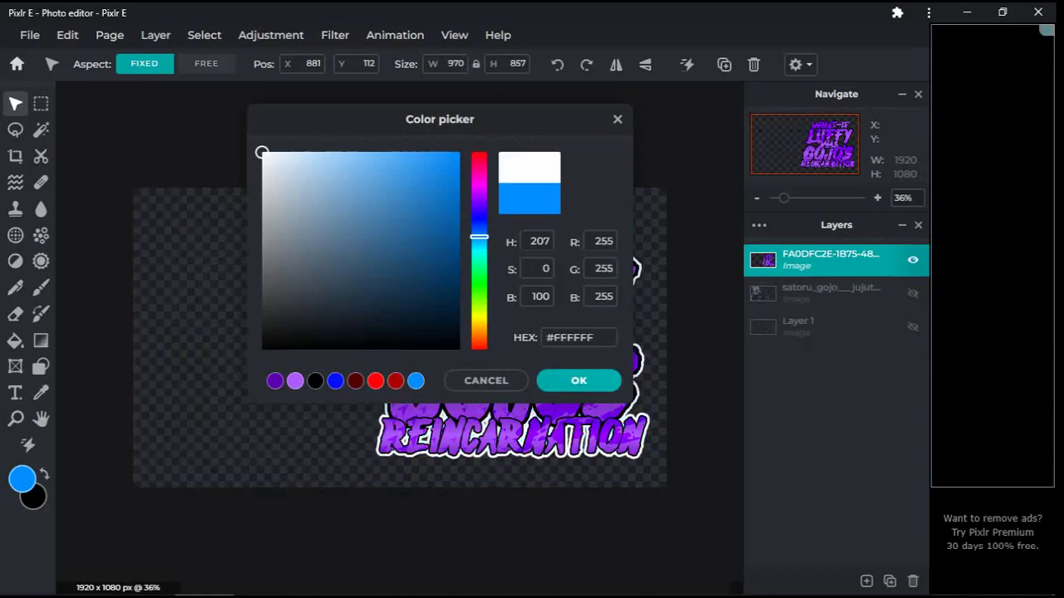
click(578, 380)
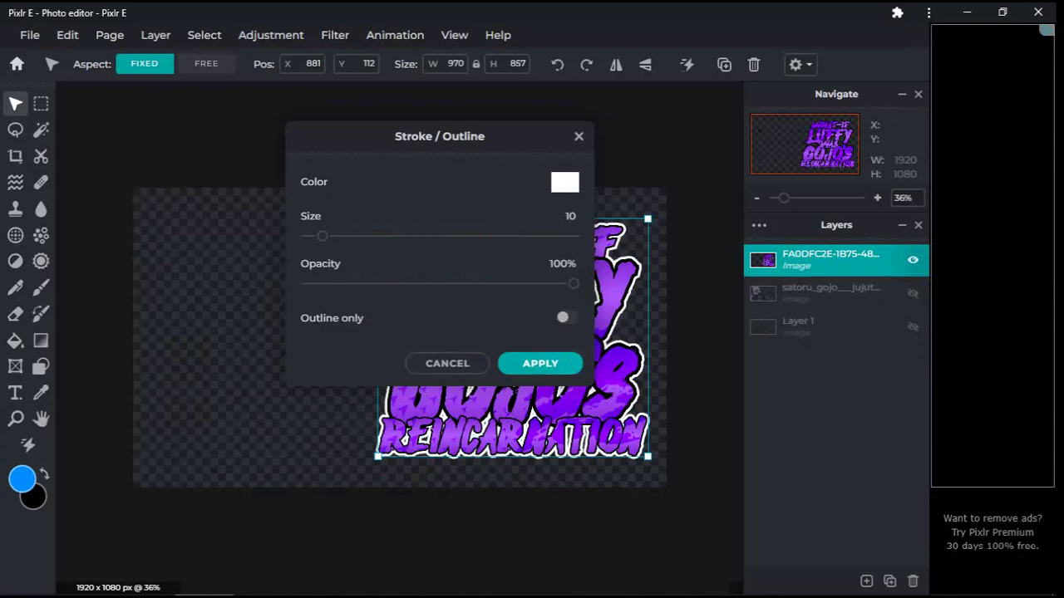
drag(440, 136, 747, 334)
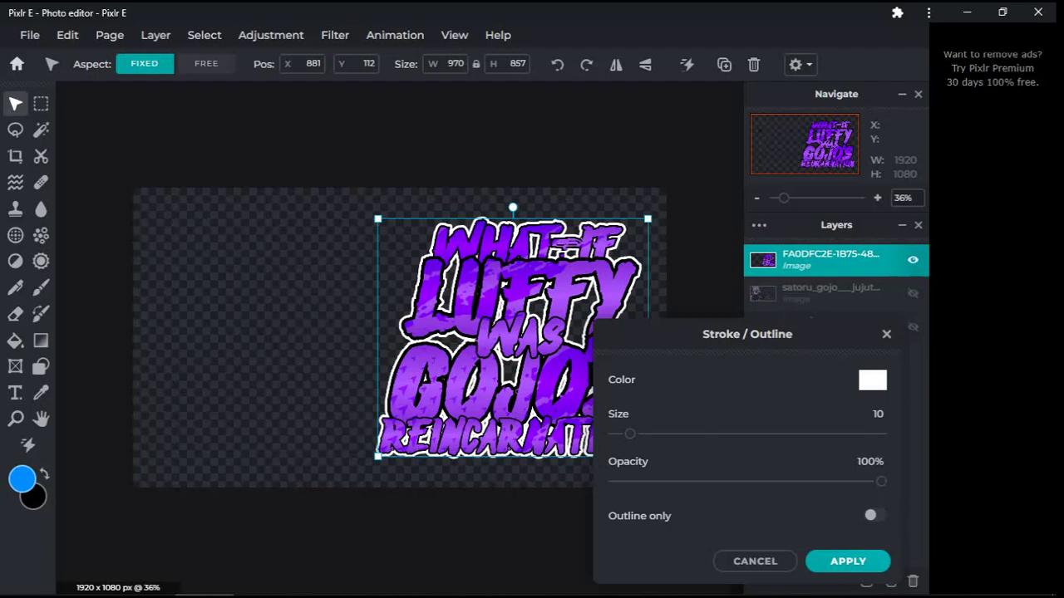
drag(630, 434, 625, 433)
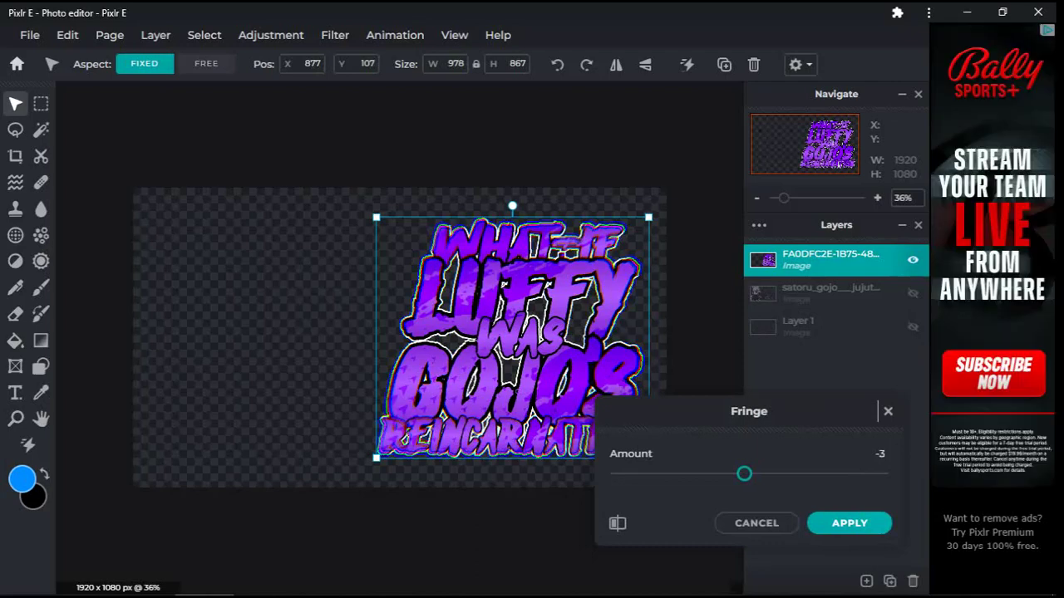
Apply the Fringe effect to the outlined title with an amount of -2.
key(Left)
key(Left)
key(Right)
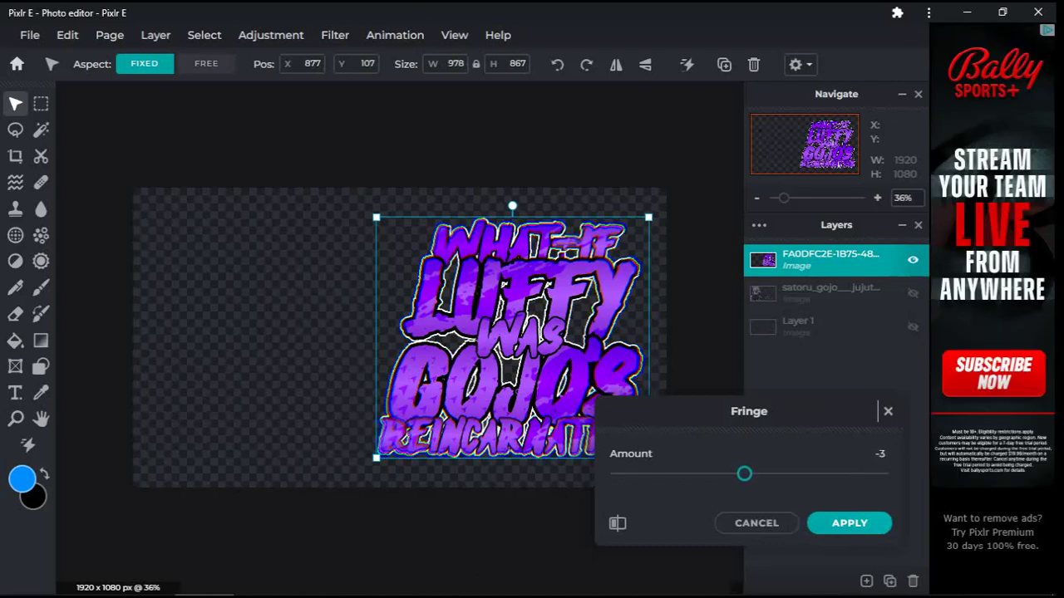
key(Left)
key(Right)
key(Right)
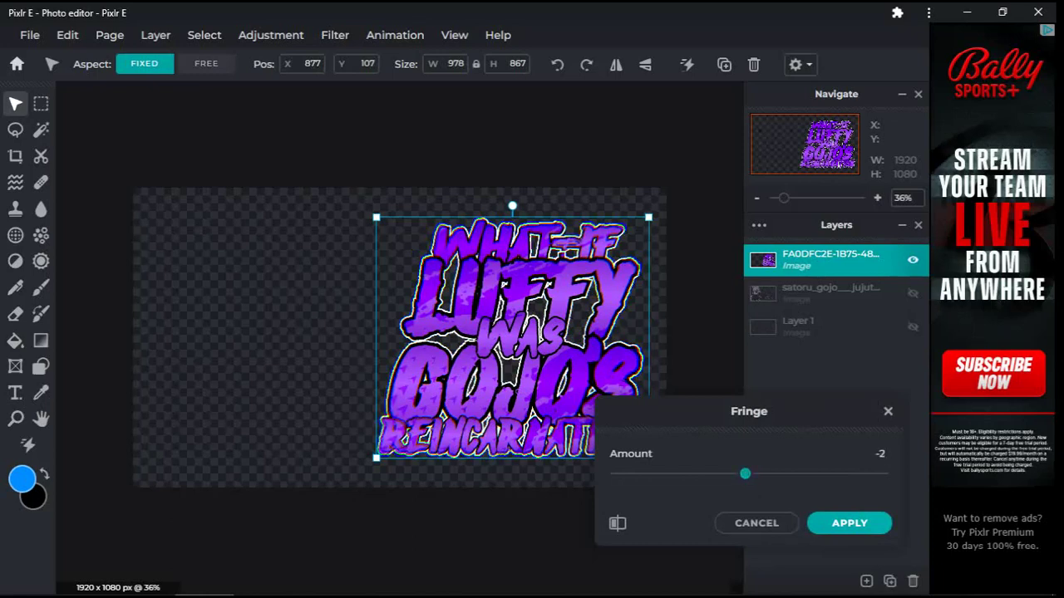
click(849, 523)
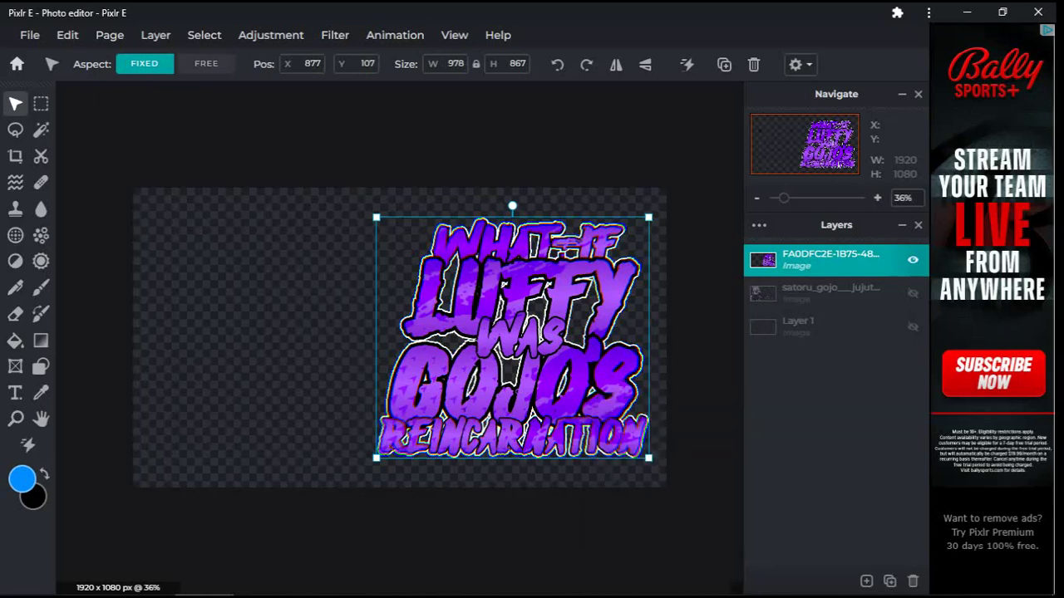
Show the Gojo render layer again and start adding an image layer directly above Layer 1.
click(912, 293)
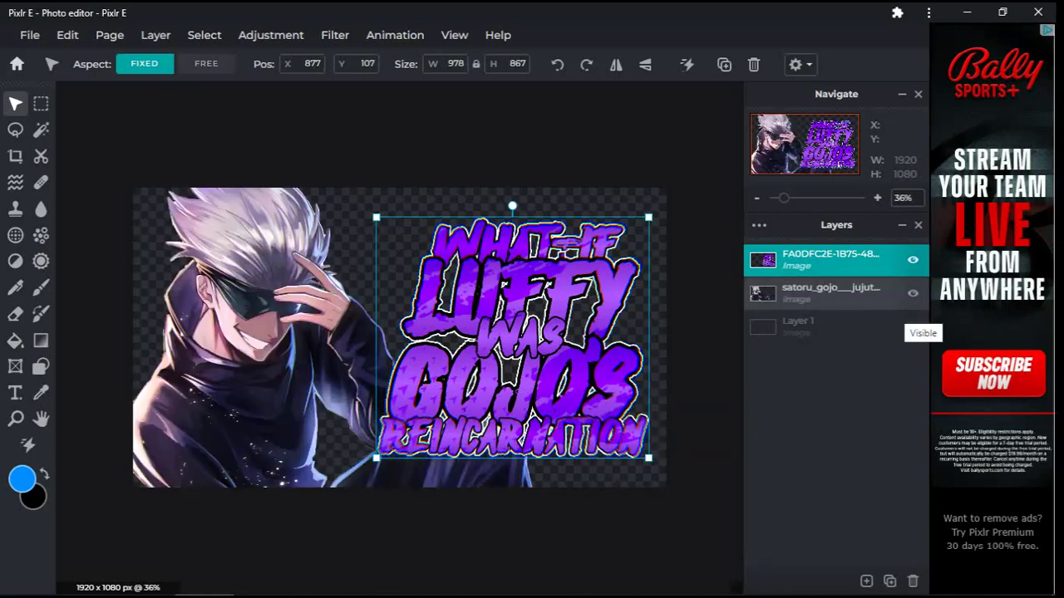
click(835, 327)
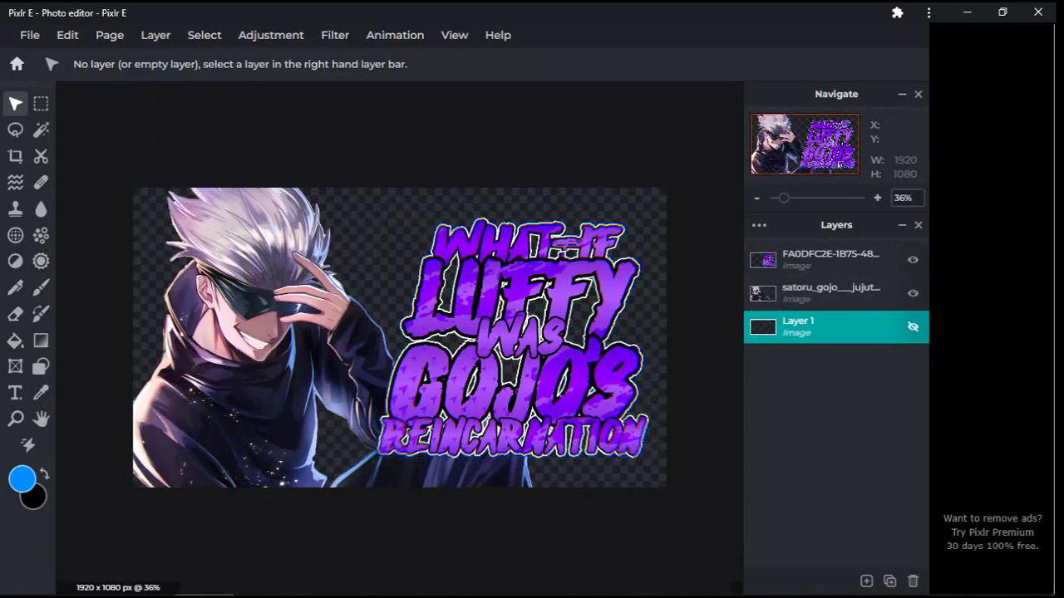
click(866, 581)
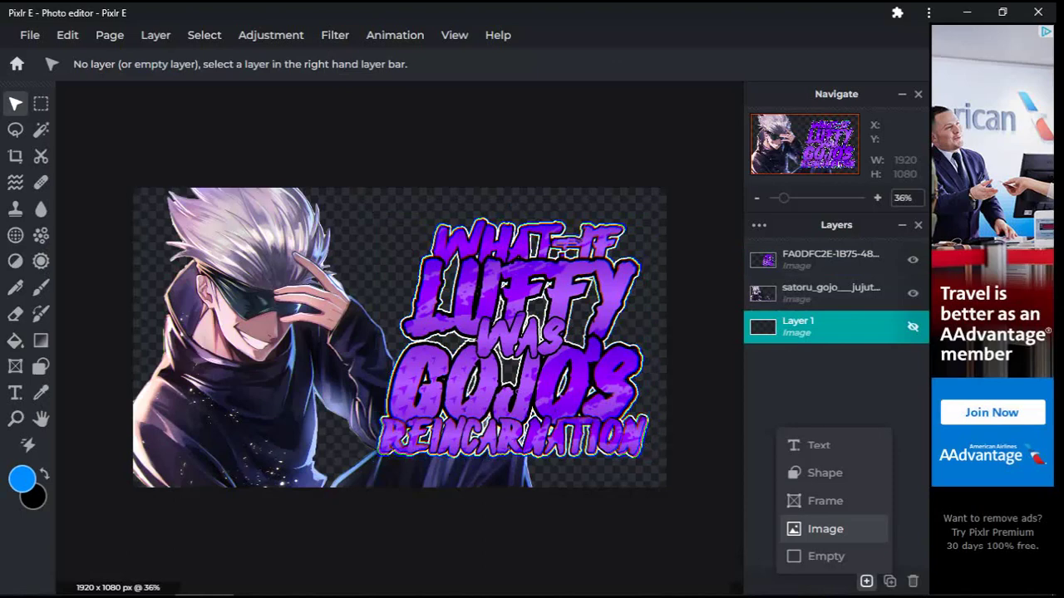
click(826, 529)
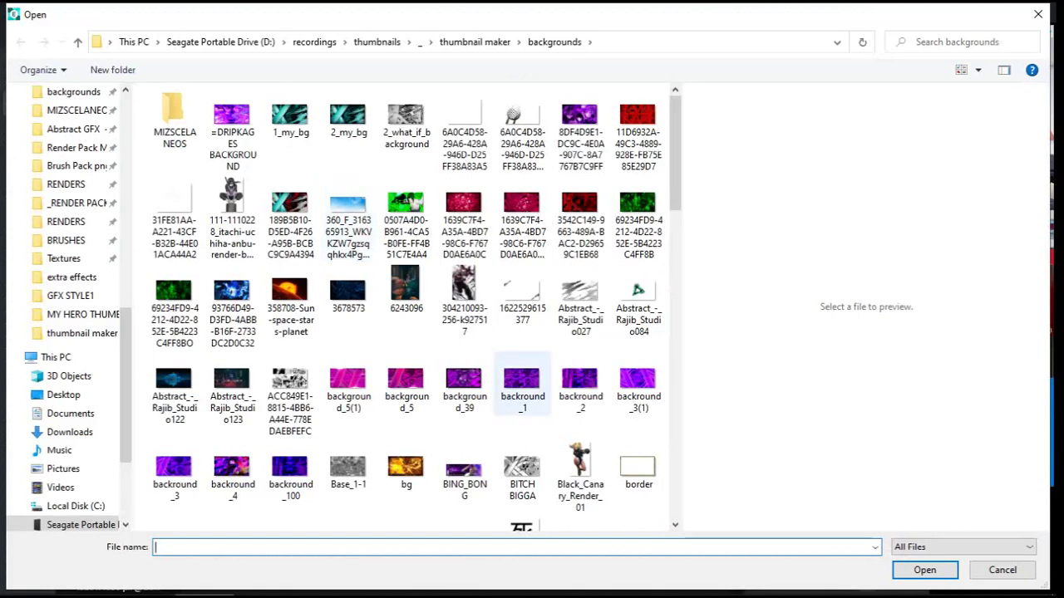
Compare the purple and pink background images in the backgrounds folder, including backround_1, backround_2, background_5, backround_4 and backround_3(1).
click(522, 384)
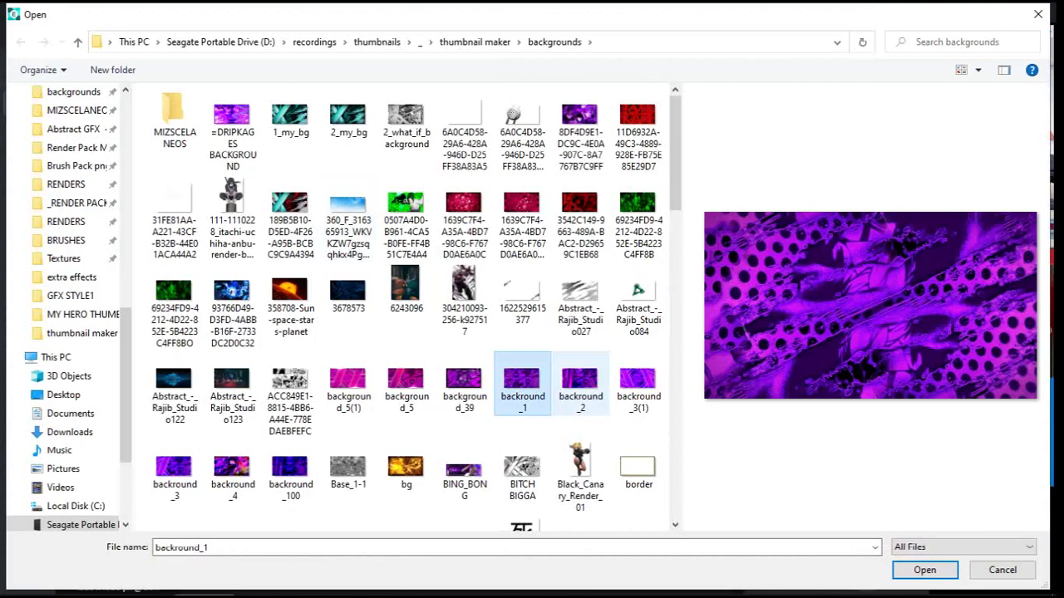
click(580, 384)
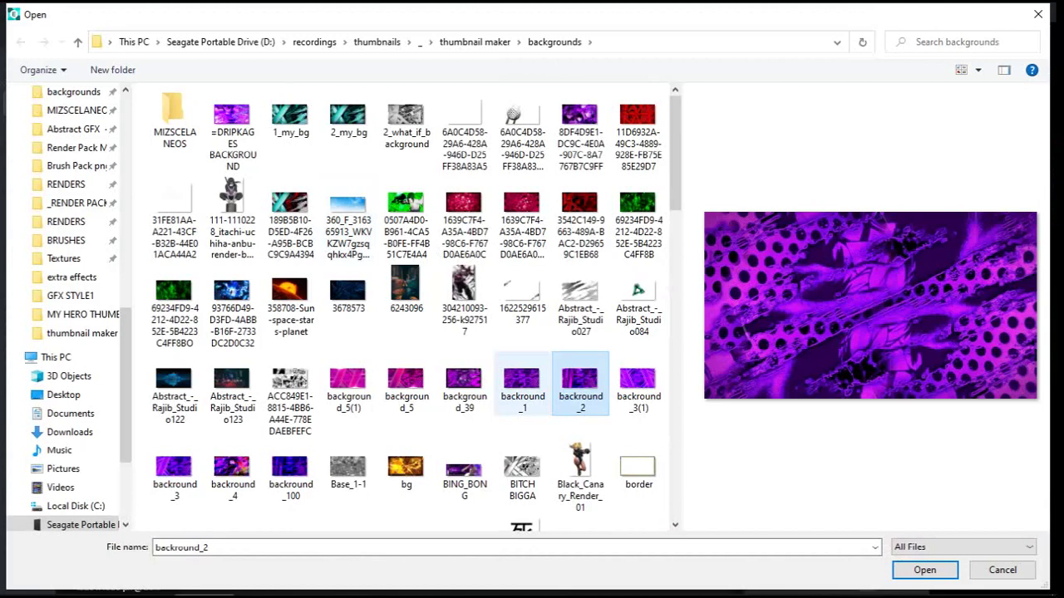
click(522, 384)
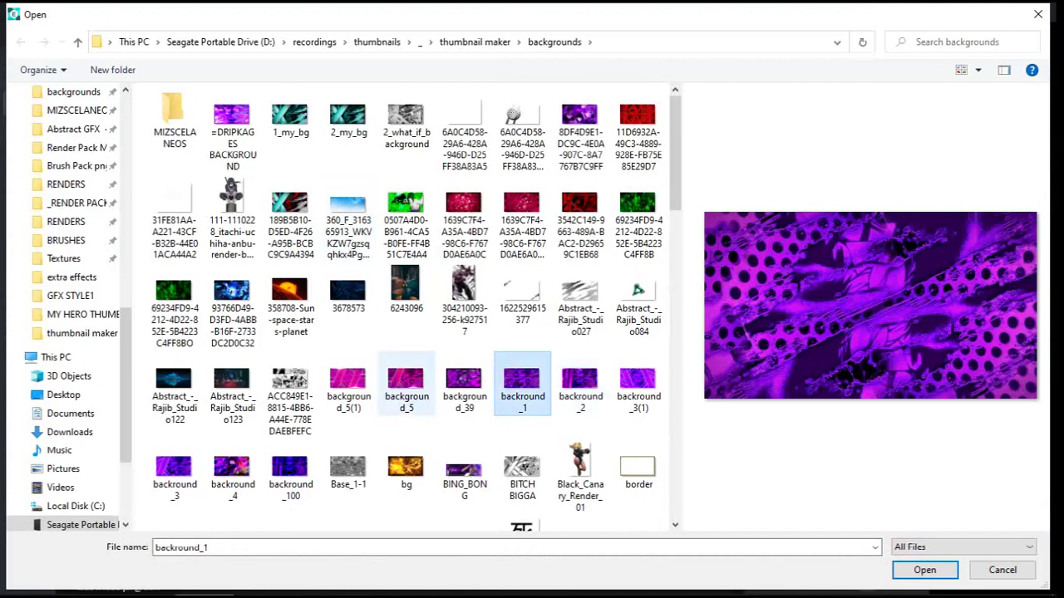
click(407, 384)
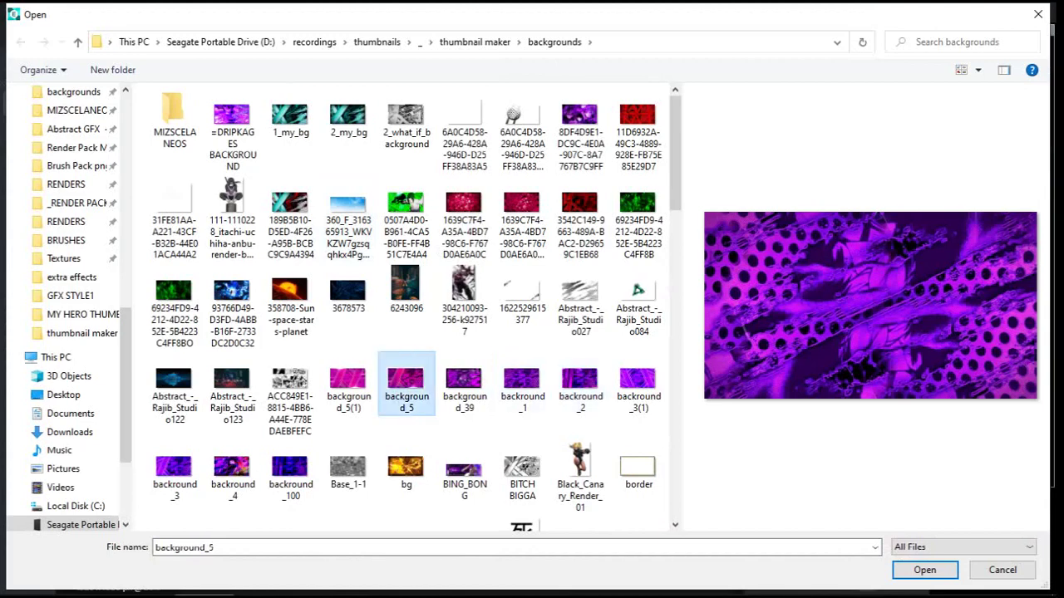
click(522, 384)
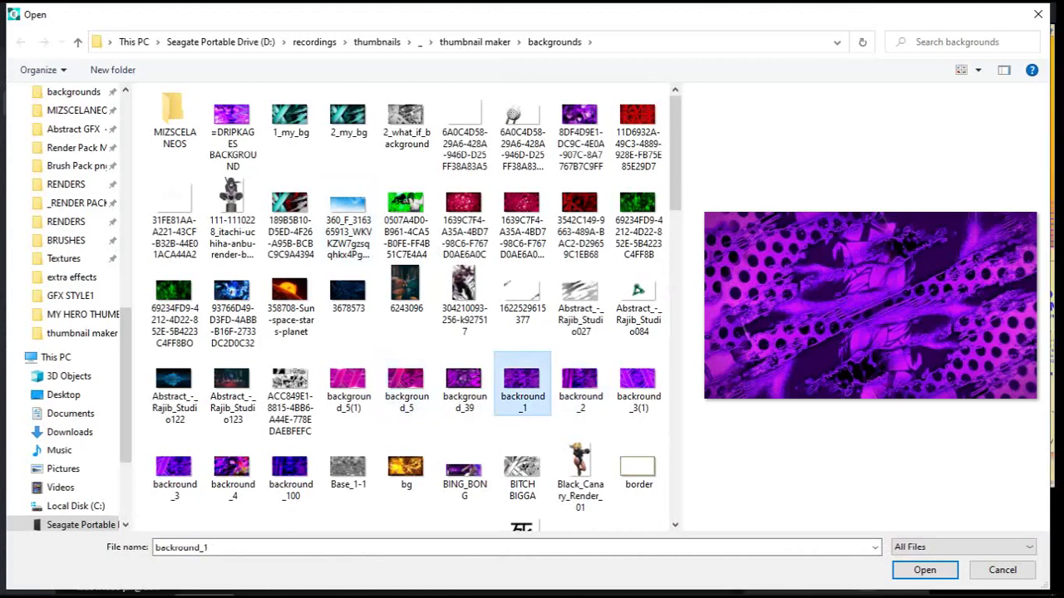
click(579, 384)
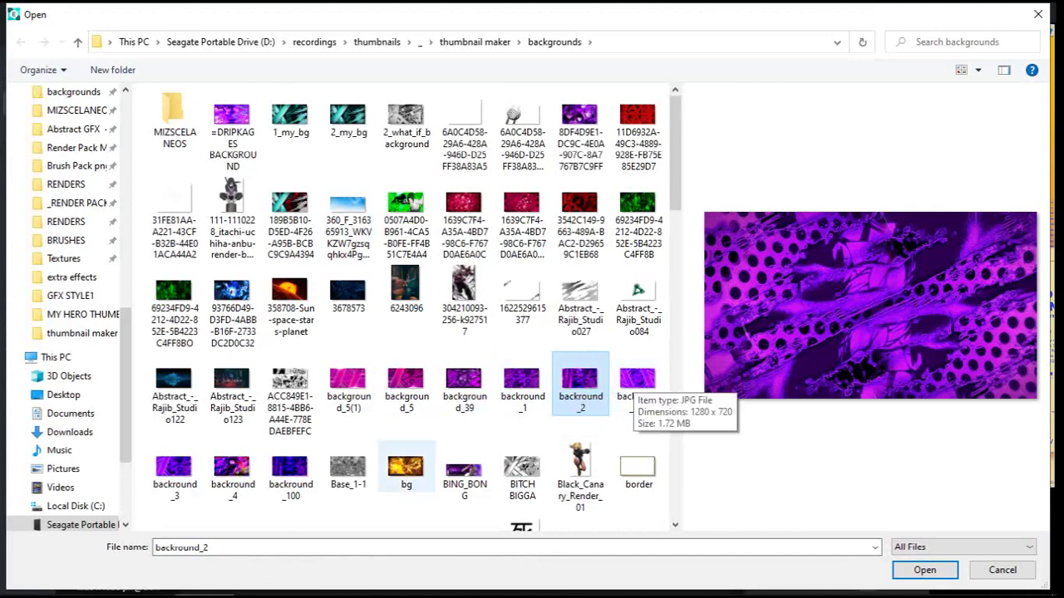
click(233, 471)
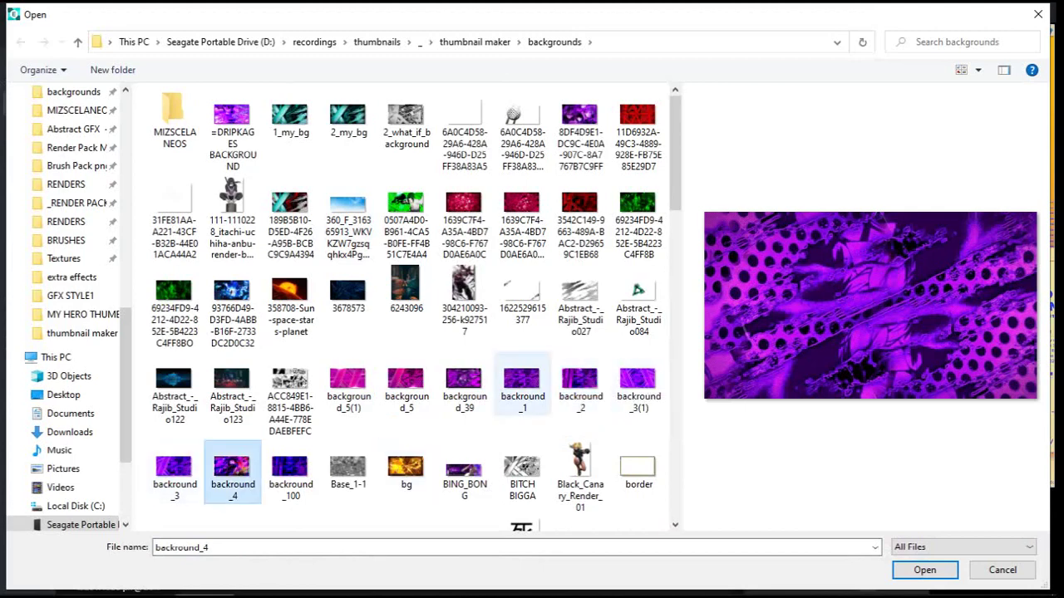
click(639, 384)
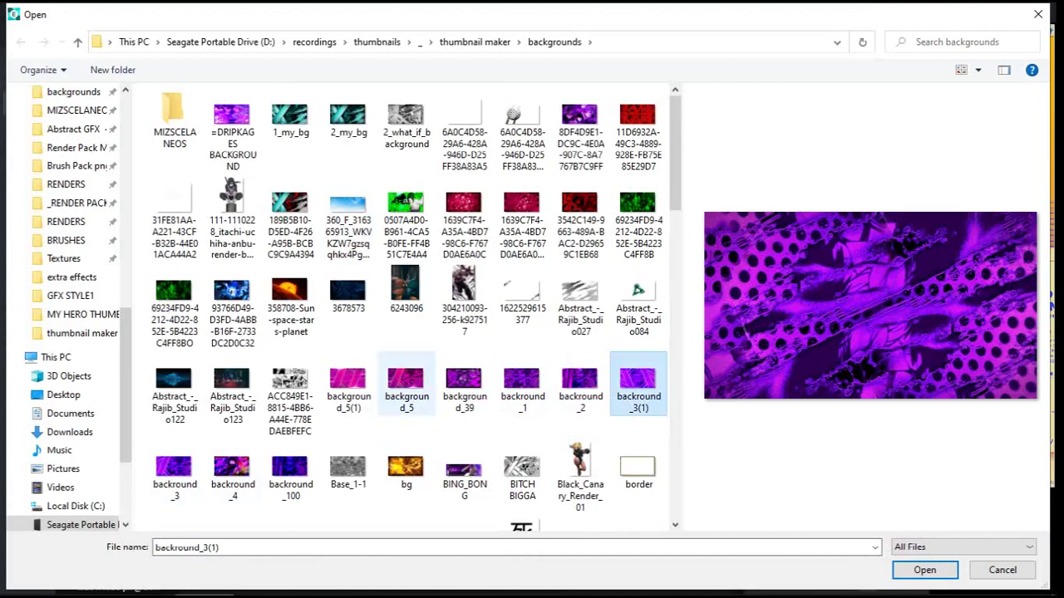
click(522, 384)
Insert backround_2 behind the Gojo render and scale it to fill the canvas at 1920 x 1080 px.
click(580, 384)
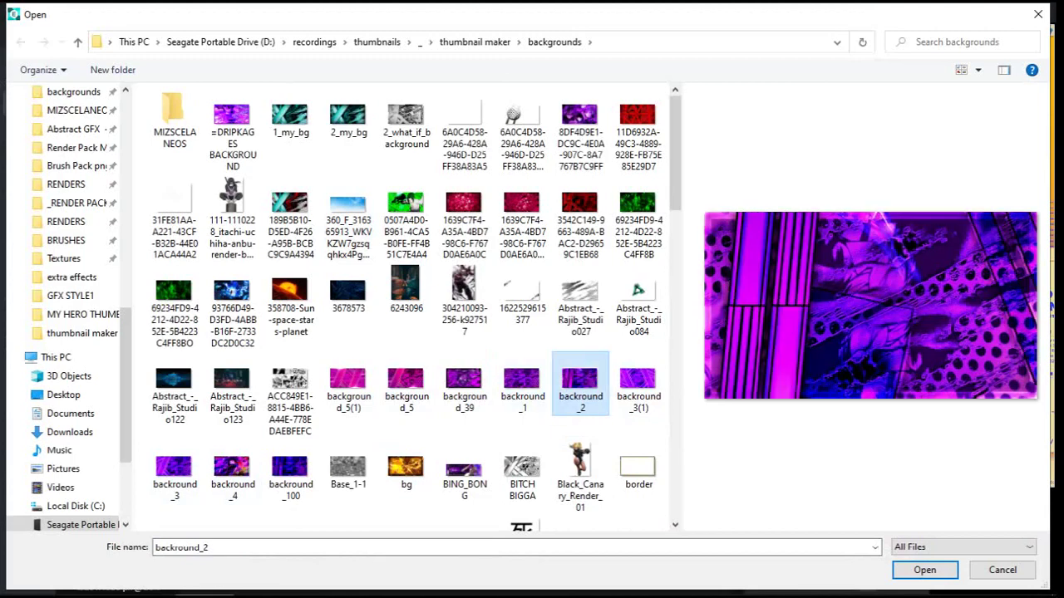
key(Return)
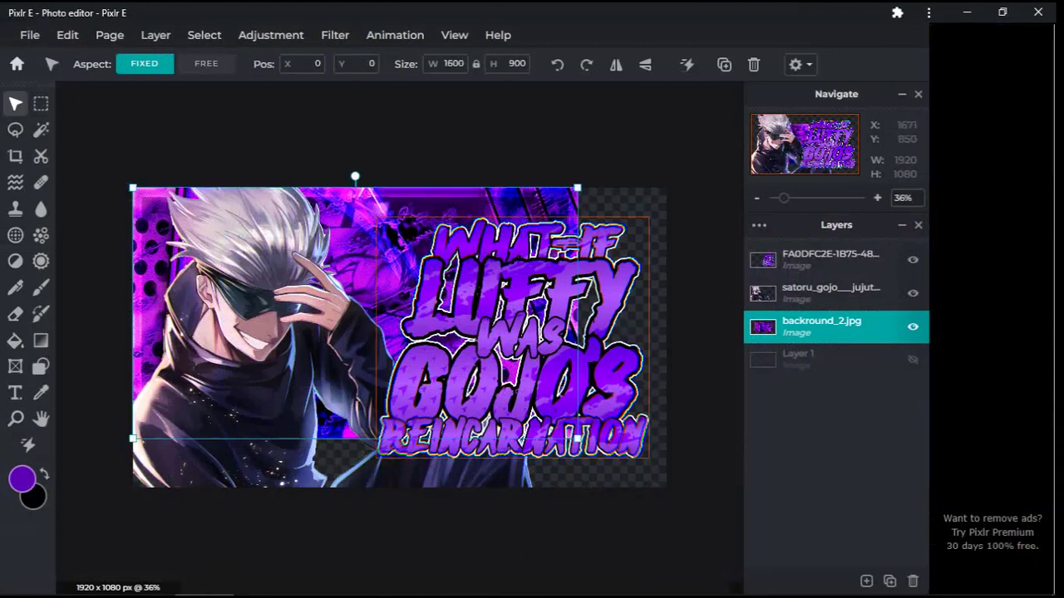
drag(577, 438, 661, 485)
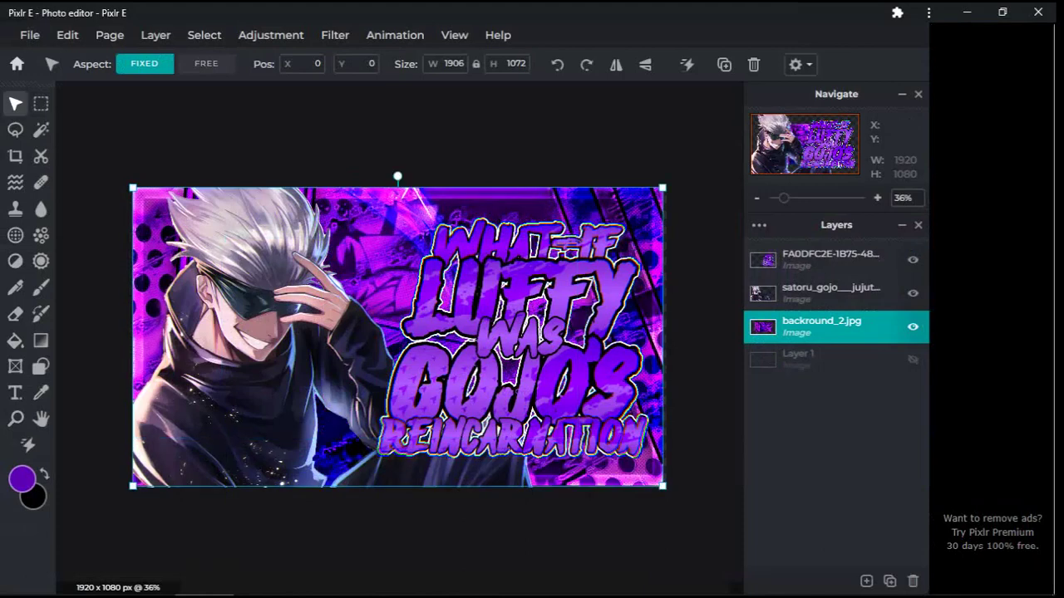
drag(661, 484, 665, 488)
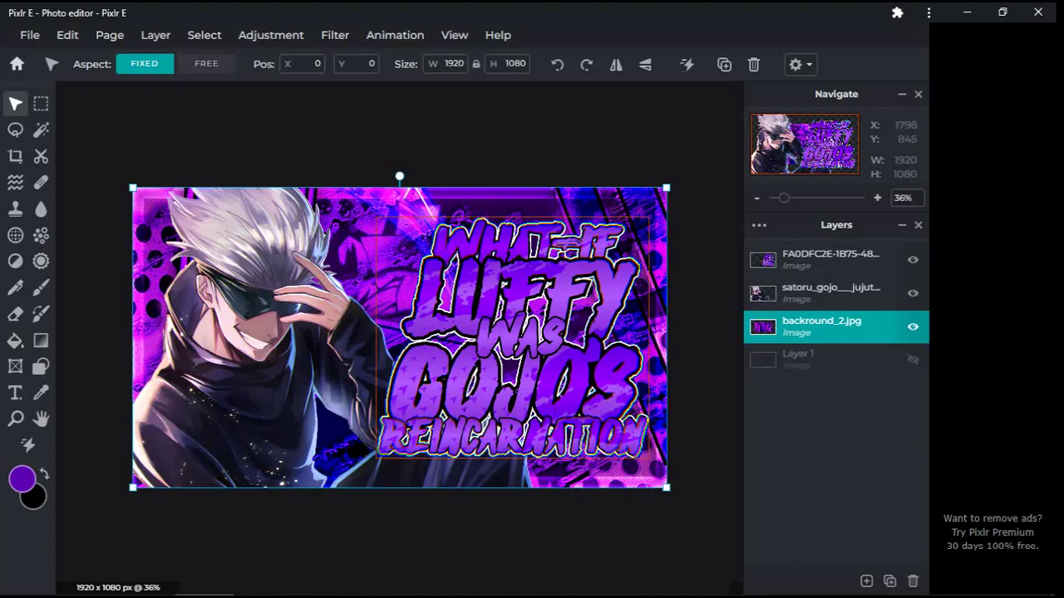
Make Layer 1, beneath the background image, visible.
click(835, 359)
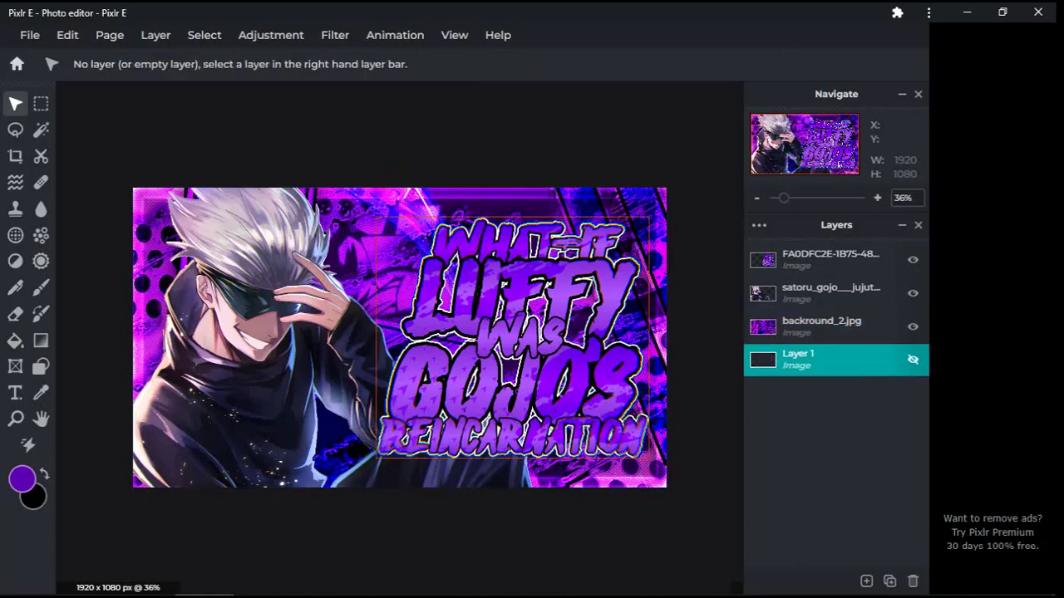
click(912, 359)
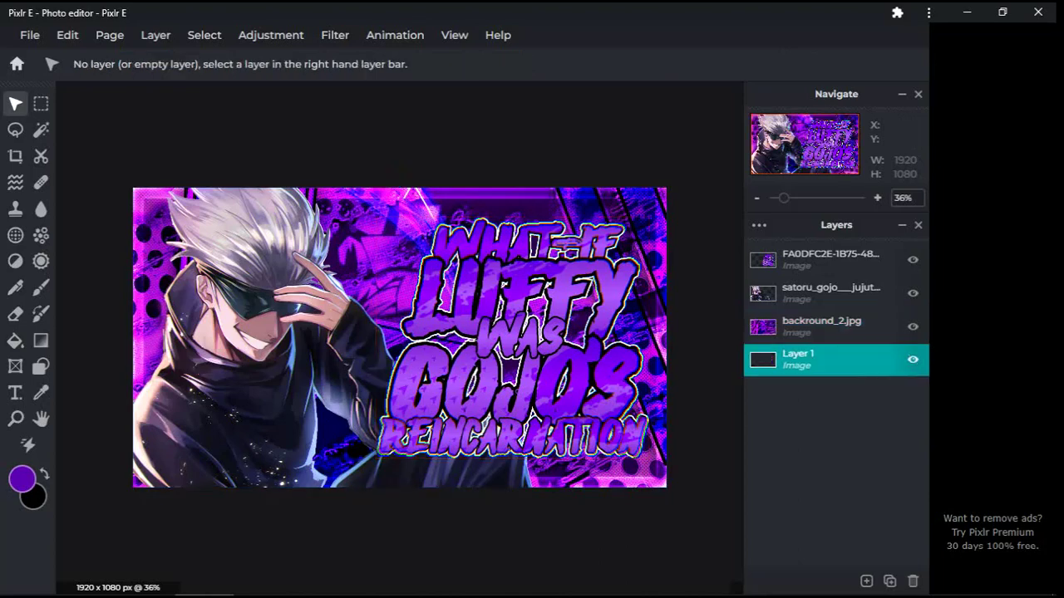
Fill Layer 1 with the purple foreground color and merge backround_2 down onto it using the Luminosity blend mode.
key(g)
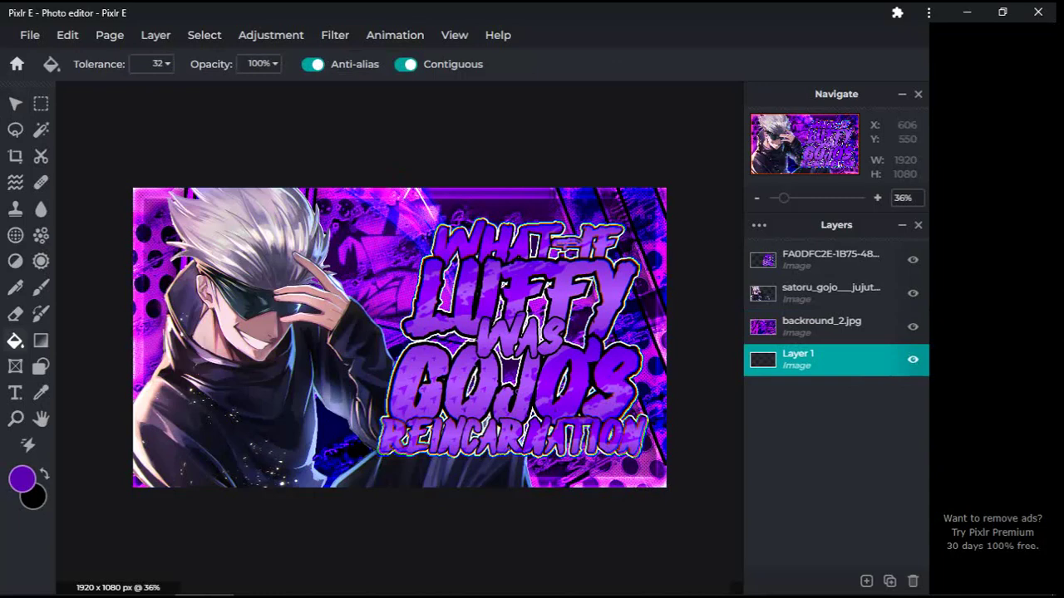
click(301, 341)
double_click(821, 327)
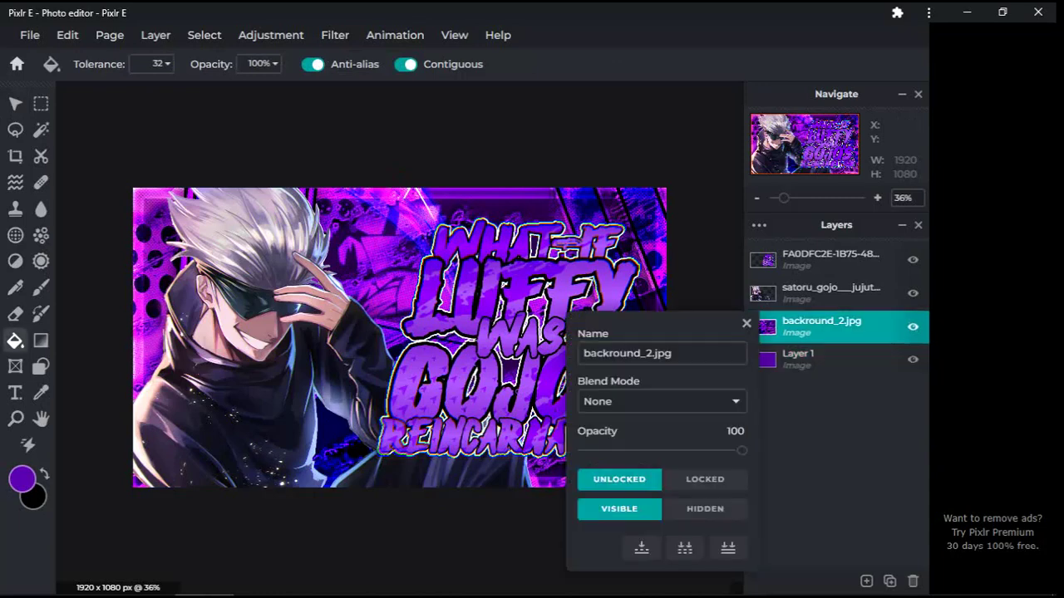
click(661, 401)
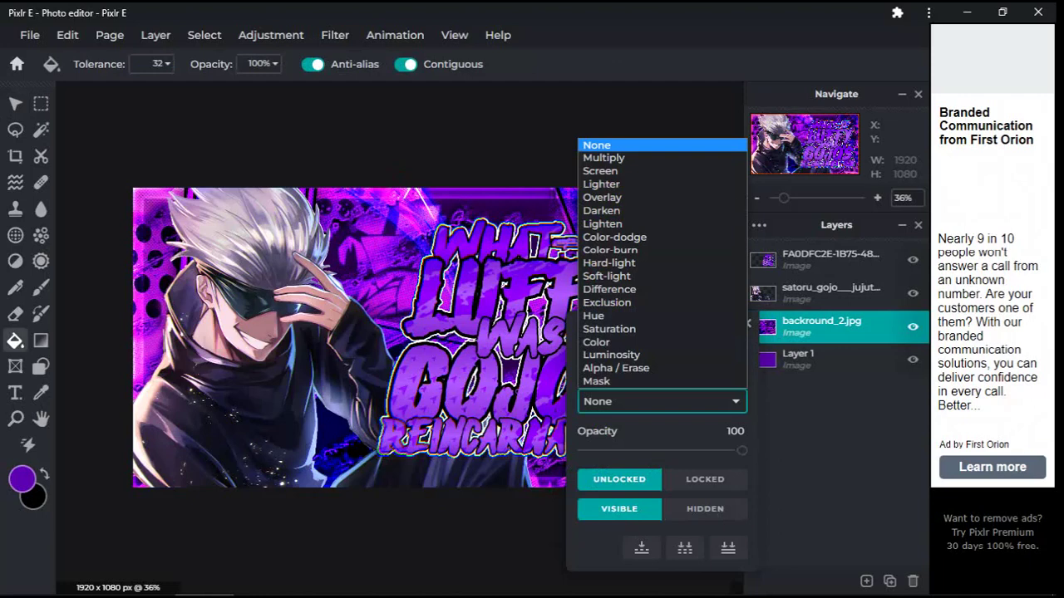
key(Escape)
click(661, 358)
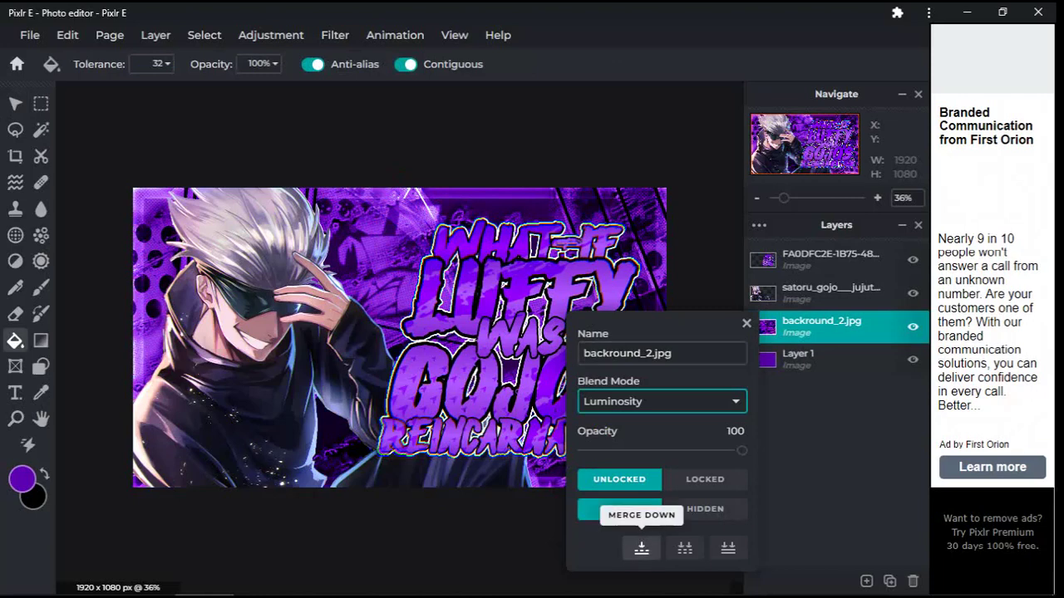
click(641, 547)
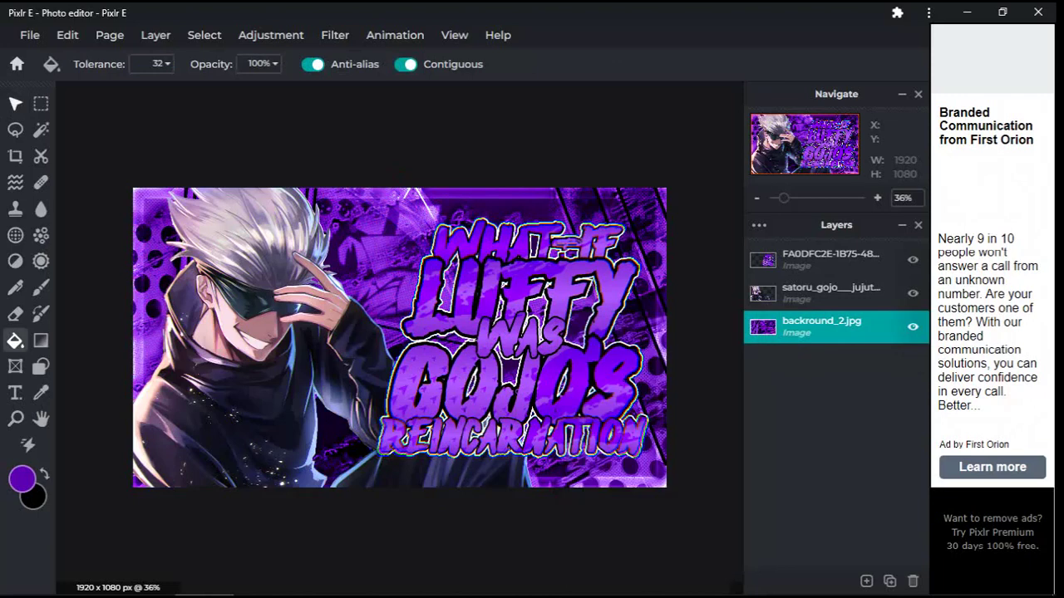
Enlarge the Gojo render to 1623 x 2283 px and move it down to Y -157.
key(v)
click(831, 293)
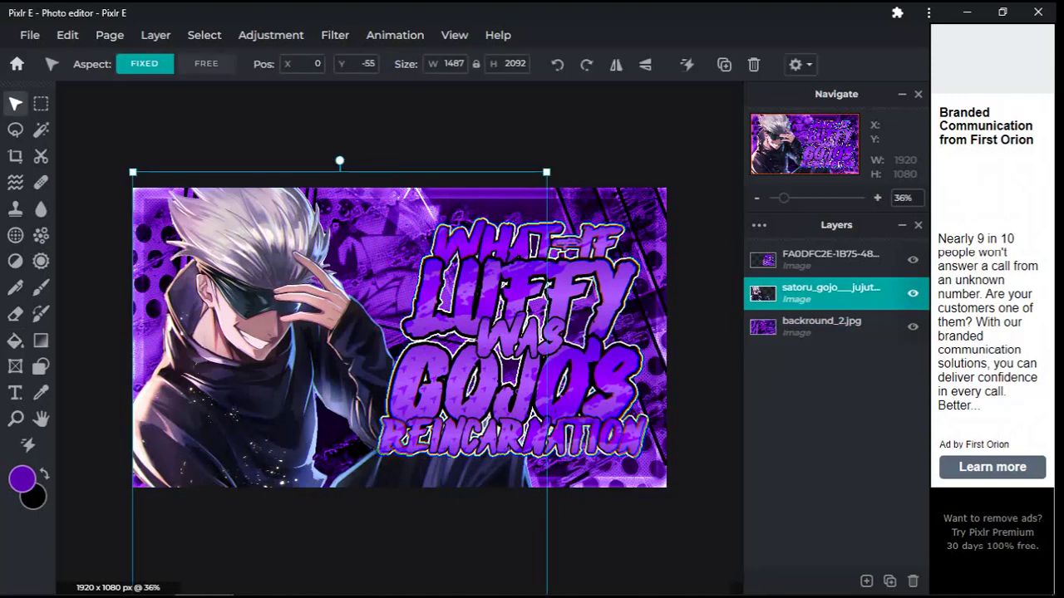
drag(546, 172, 584, 119)
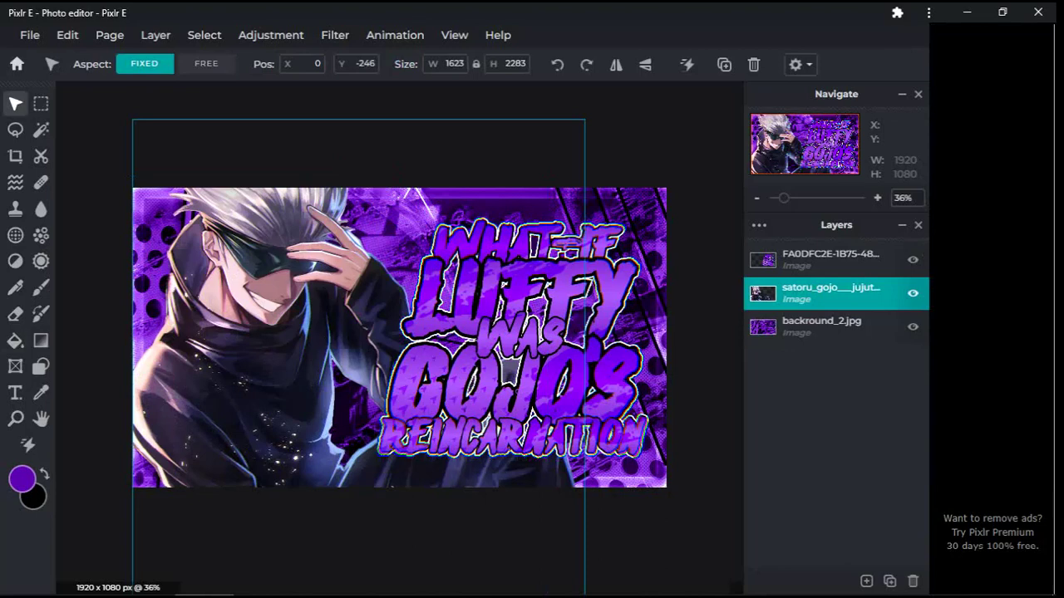
drag(303, 180, 303, 204)
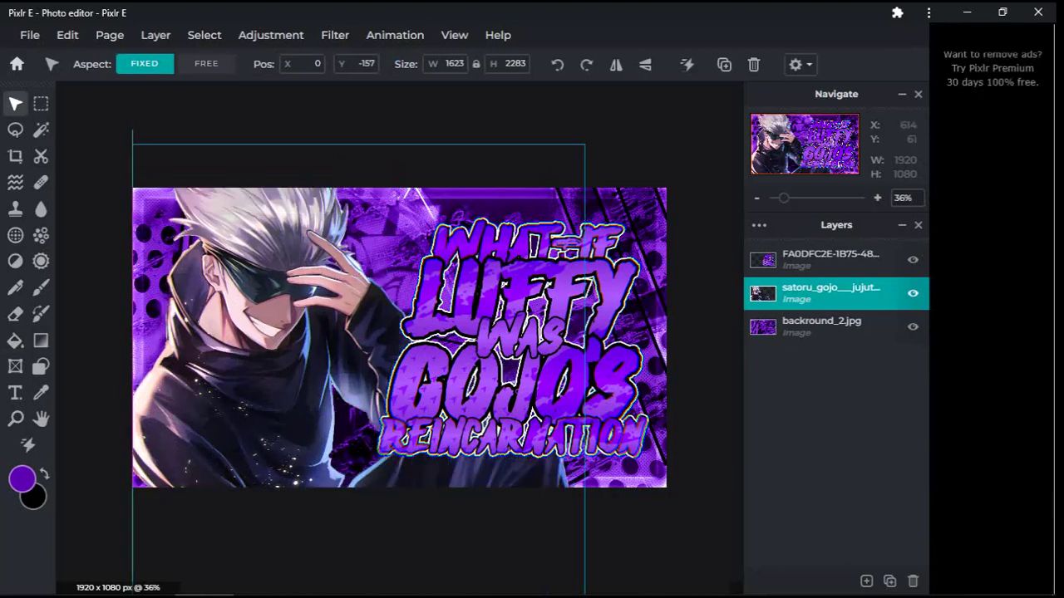
Add a black drop shadow to the title layer with raised opacity and blur, a leftward horizontal offset and a 20 px vertical offset.
click(835, 259)
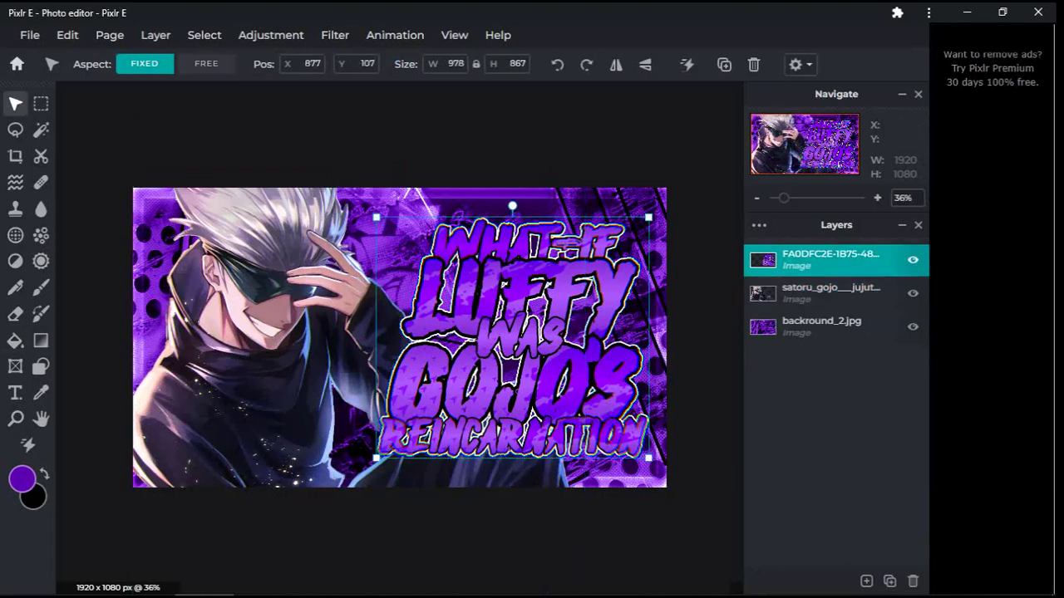
click(335, 35)
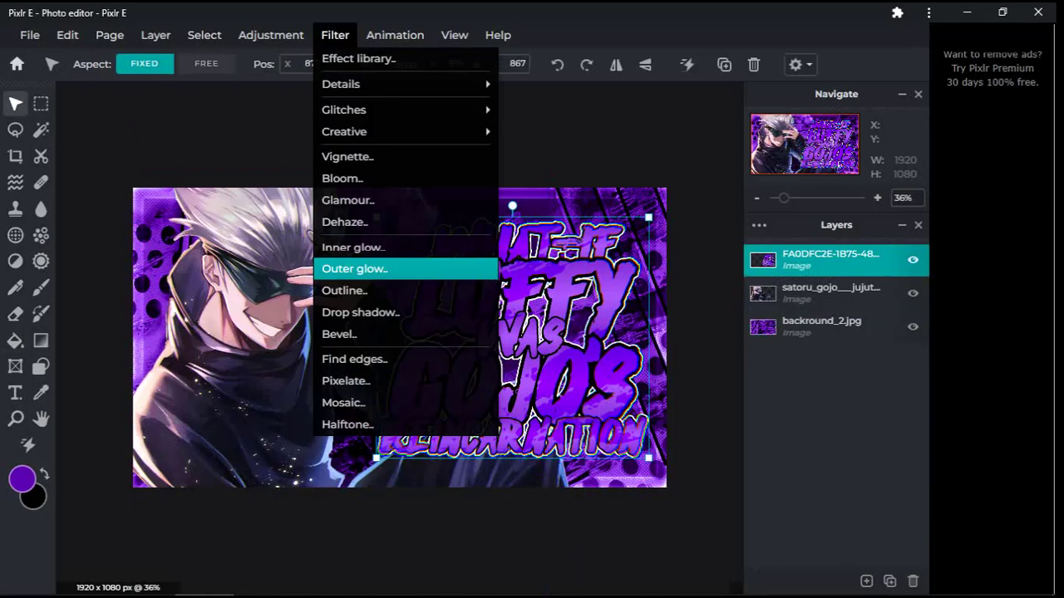
click(359, 312)
drag(748, 378, 825, 379)
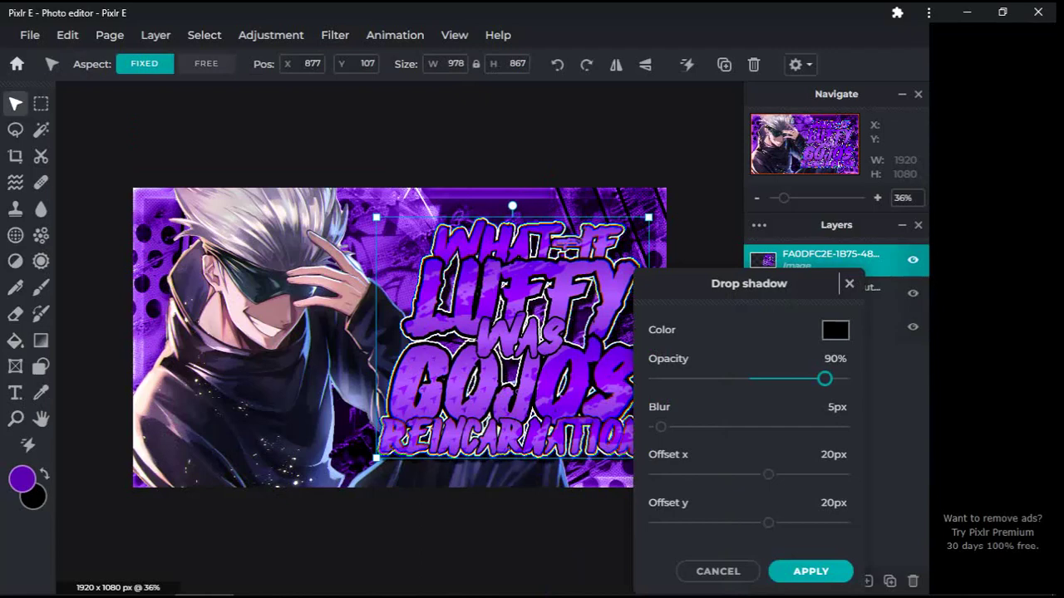
drag(824, 379, 844, 379)
drag(660, 427, 684, 427)
drag(768, 475, 729, 474)
click(810, 571)
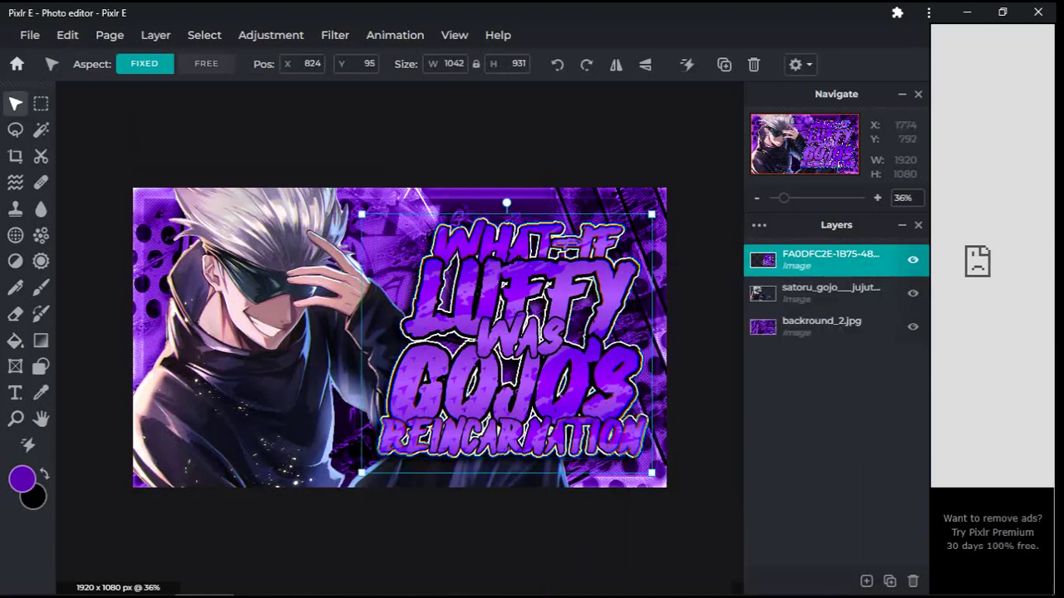
Try placing the title layer behind the Gojo render and return it to the top of the layer stack.
drag(831, 260, 831, 294)
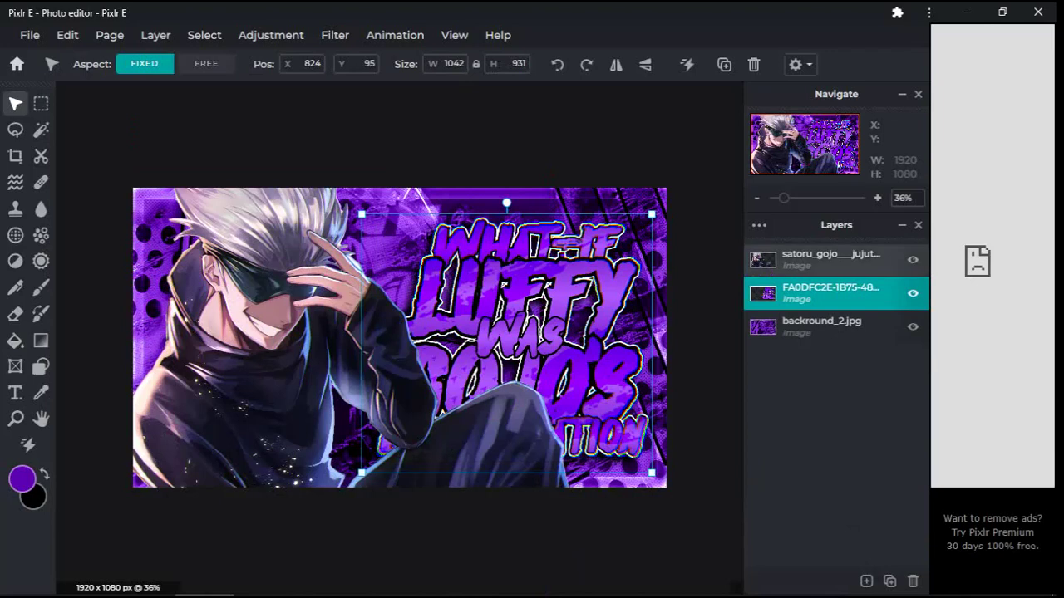
click(831, 260)
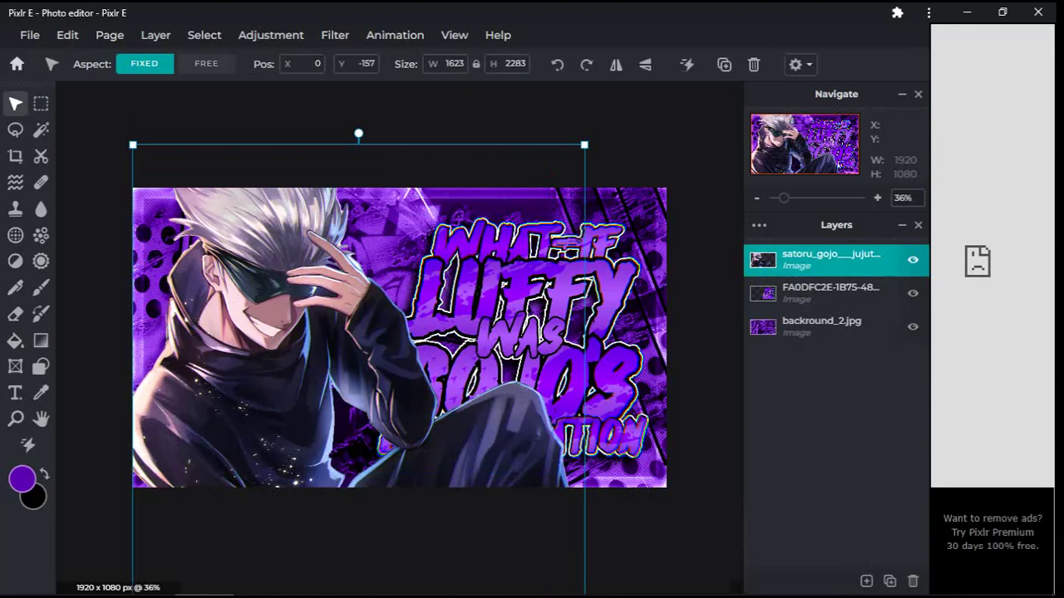
drag(823, 290, 823, 266)
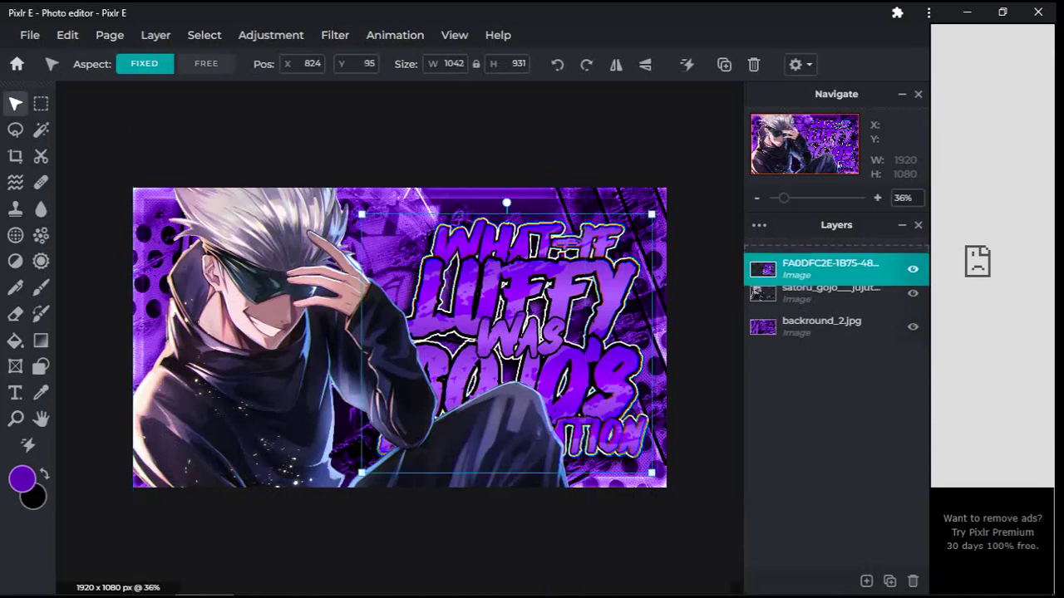
Start saving the graphic as a 1920 x 1080 px JPG with the quality set to 100%.
click(29, 35)
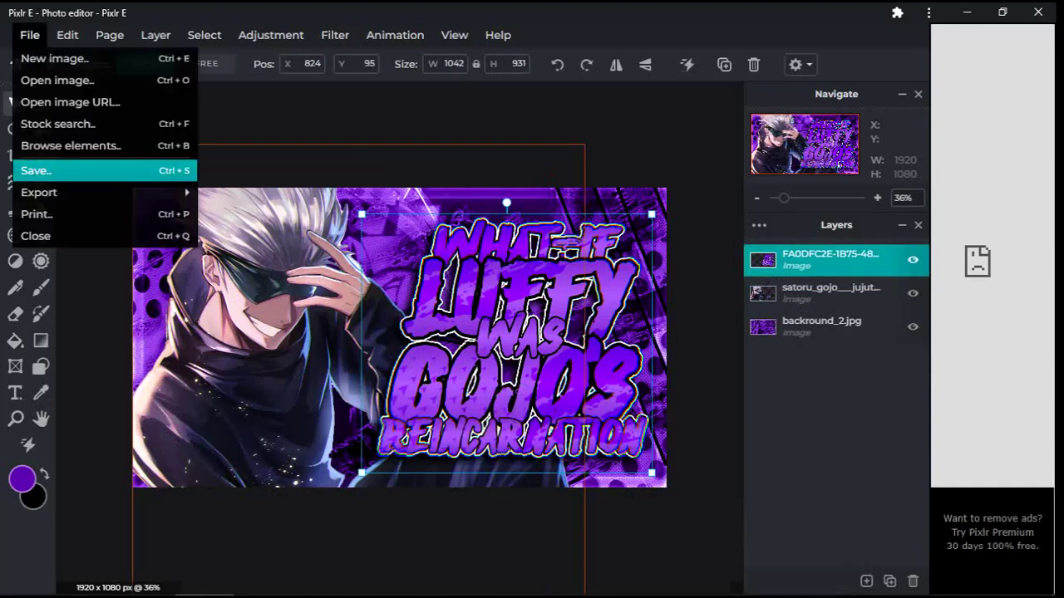
click(36, 170)
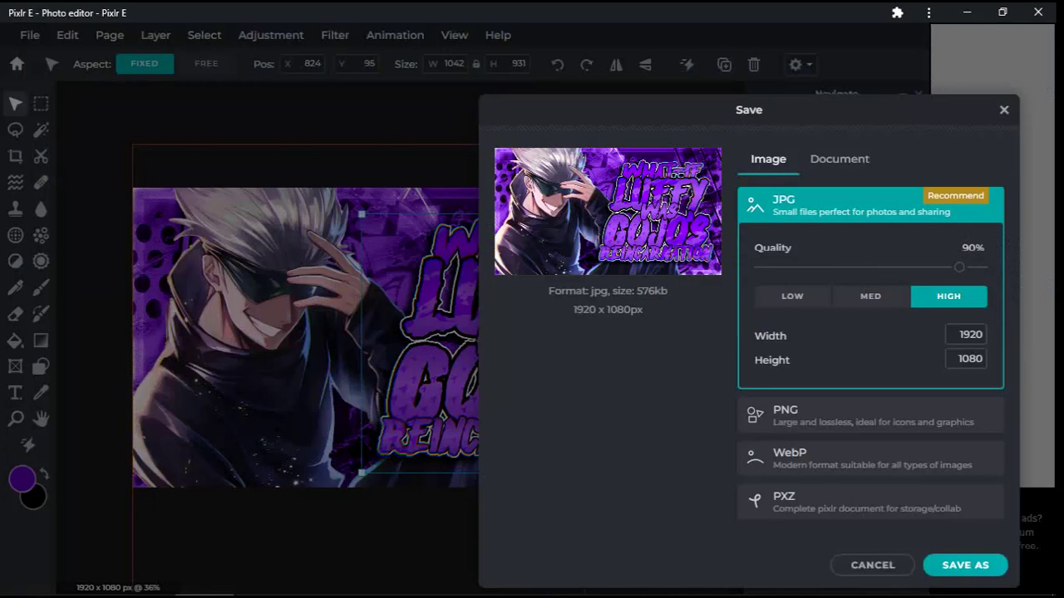
drag(960, 267, 982, 267)
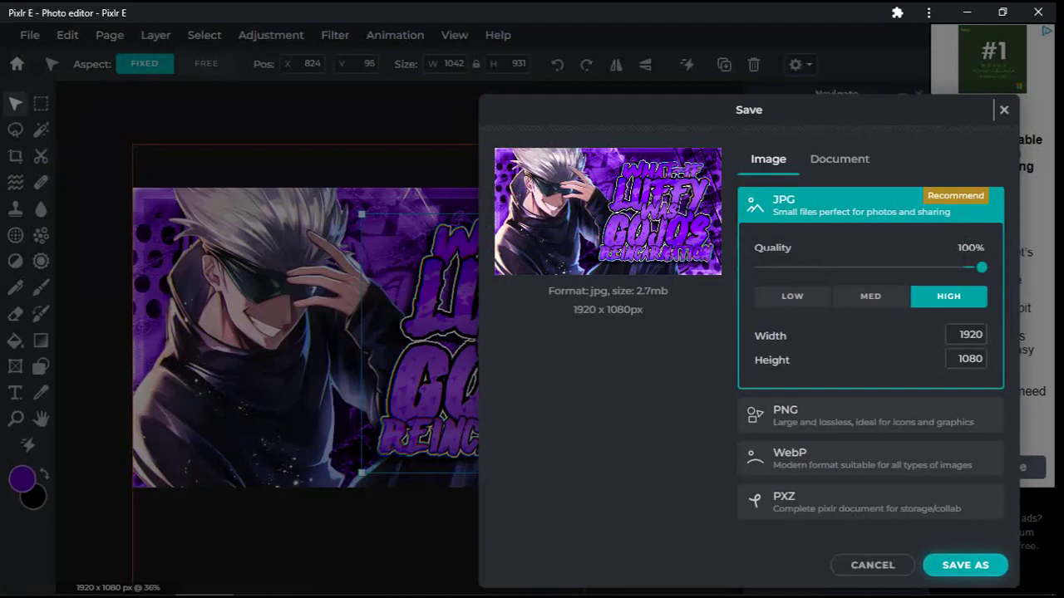
key(Return)
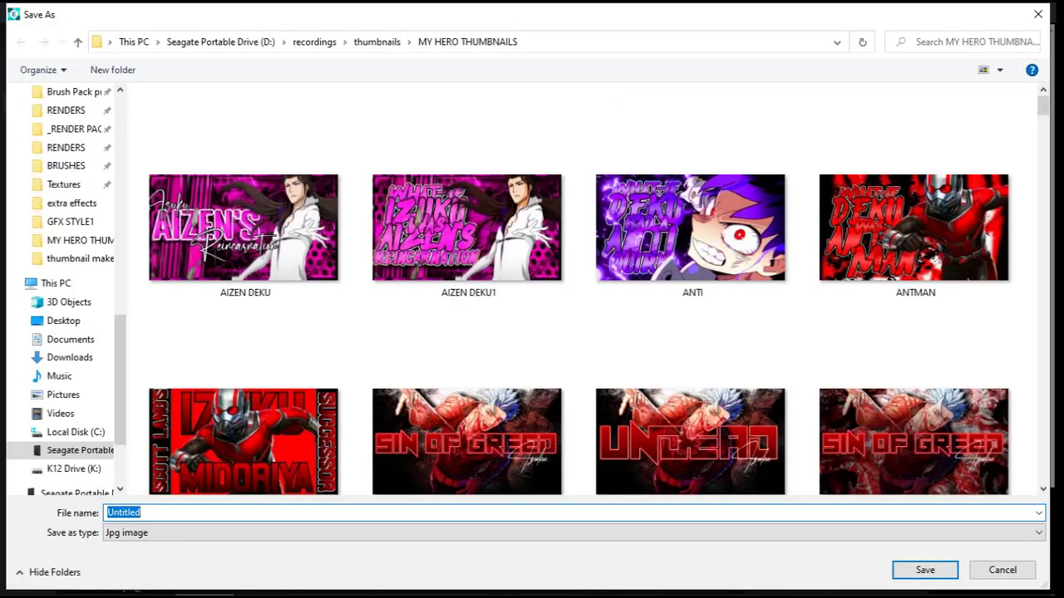
Save the JPG in the Downloads folder under the name gojo deku and dismiss the premium offer.
click(691, 227)
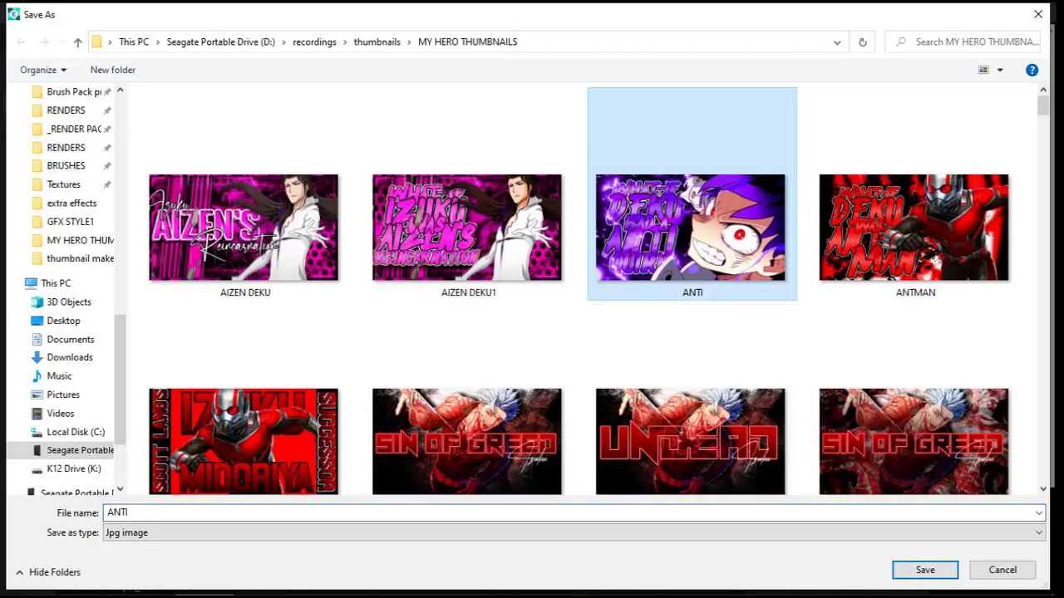
scroll(469, 208, down, 3)
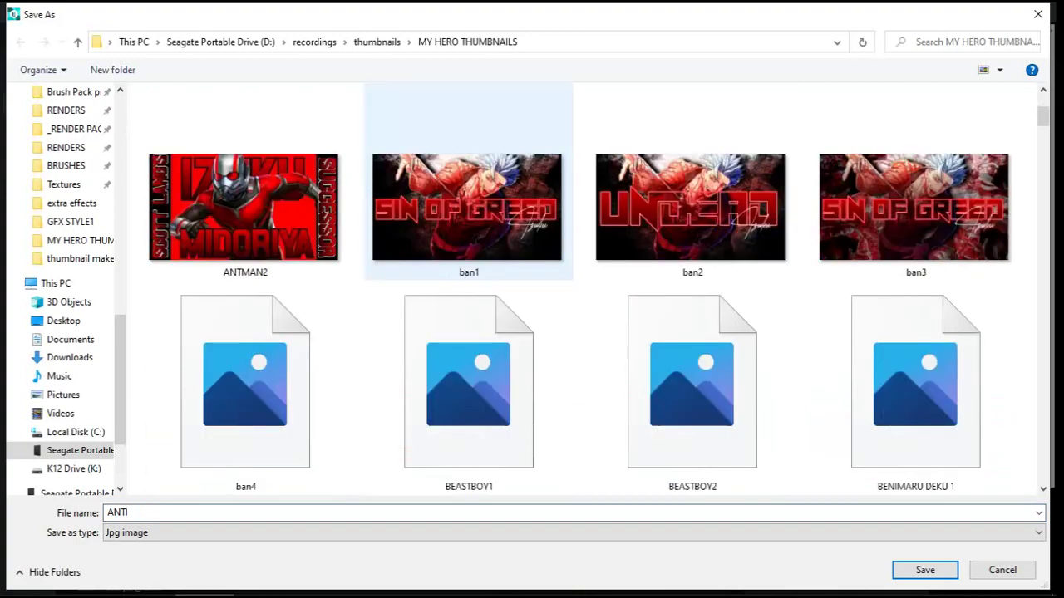
scroll(469, 207, down, 3)
scroll(408, 262, up, 6)
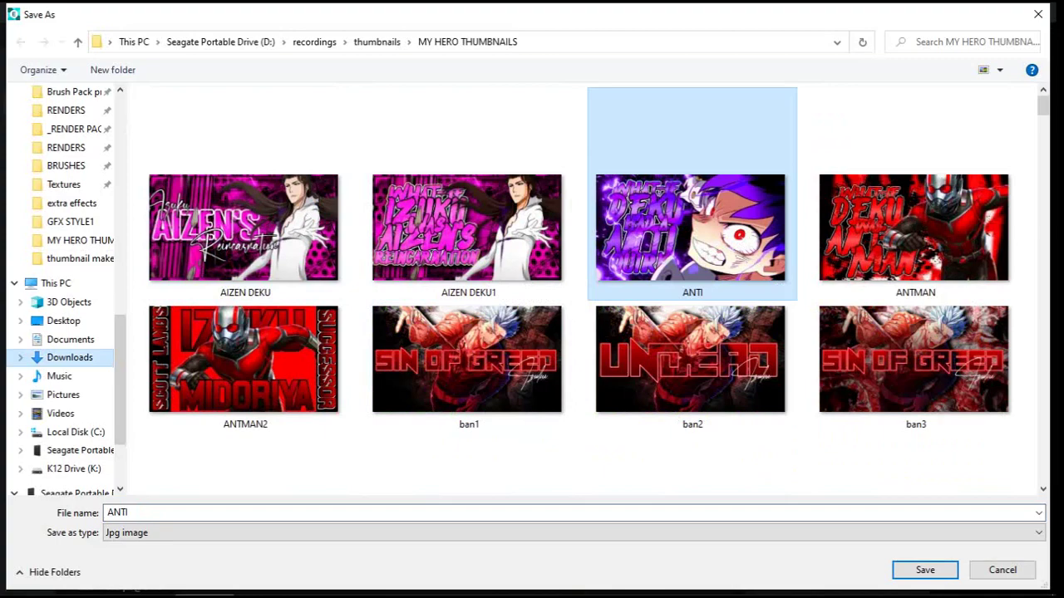
click(70, 358)
text(go)
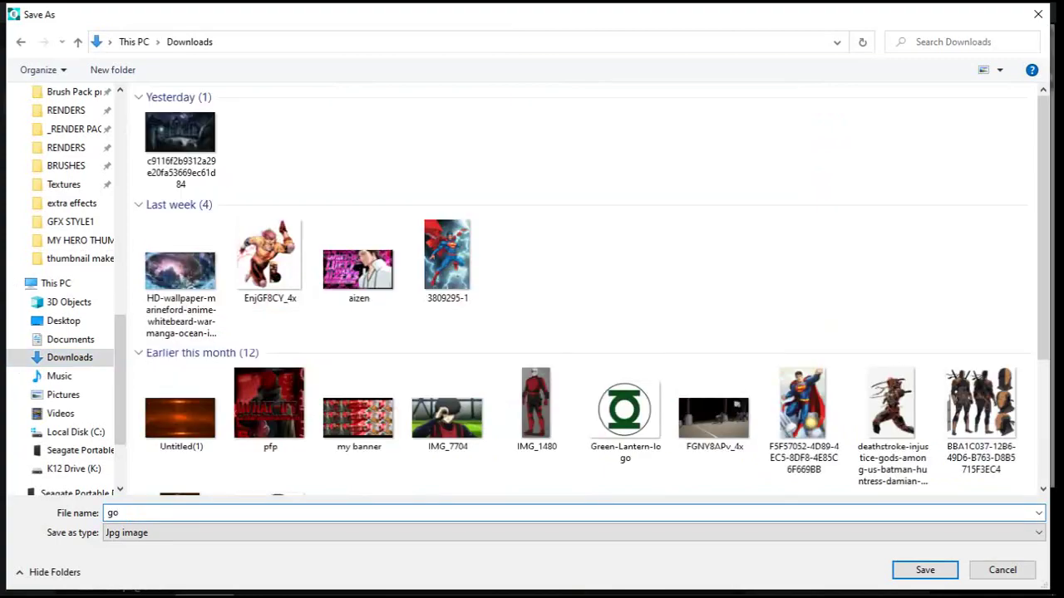
text(jo deku)
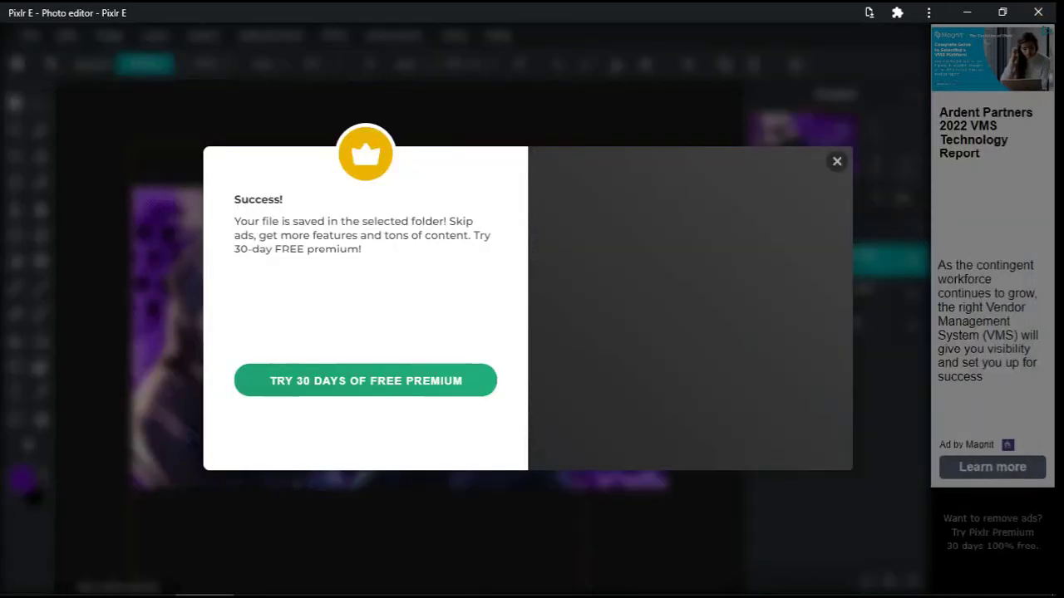
key(Escape)
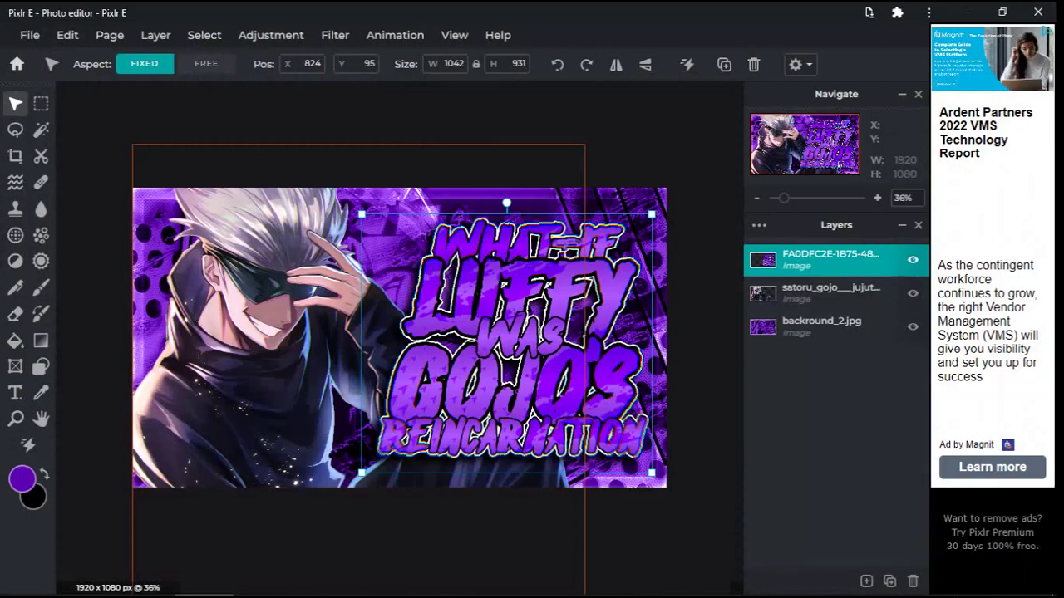